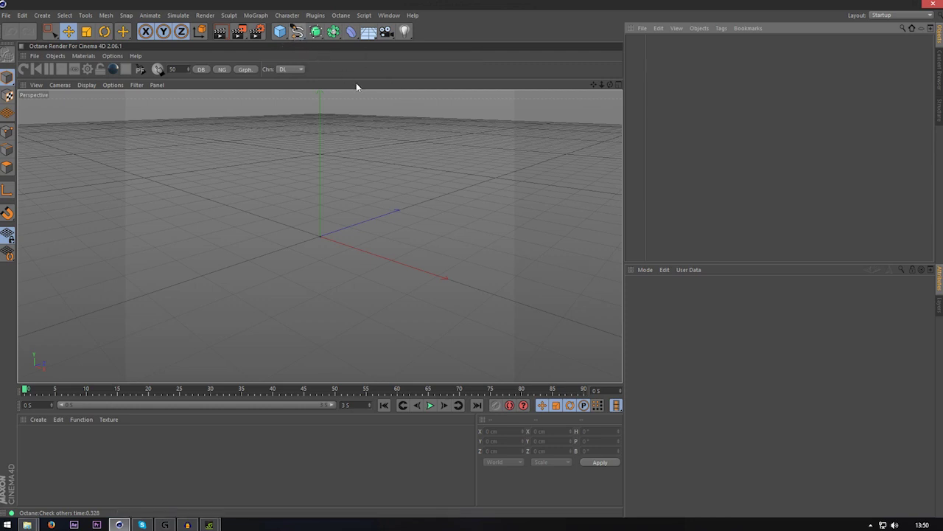
Pick the Bezier pen spline tool from the spline flyout in the top toolbar.
mouse_move(297, 31)
left_mouse_down()
mouse_move(369, 63)
mouse_move(395, 49)
left_mouse_up()
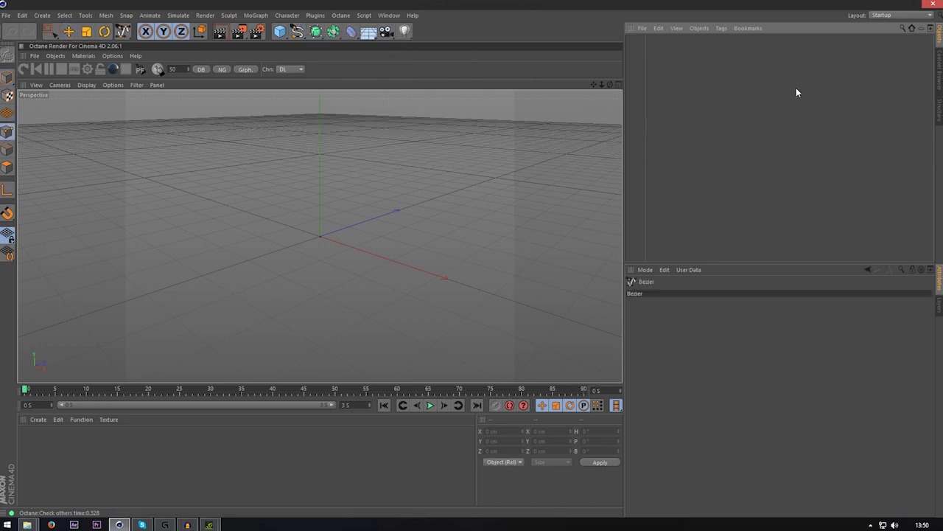
Maximize the Top view and place the first four outline points, starting at the origin.
left_click(620, 84)
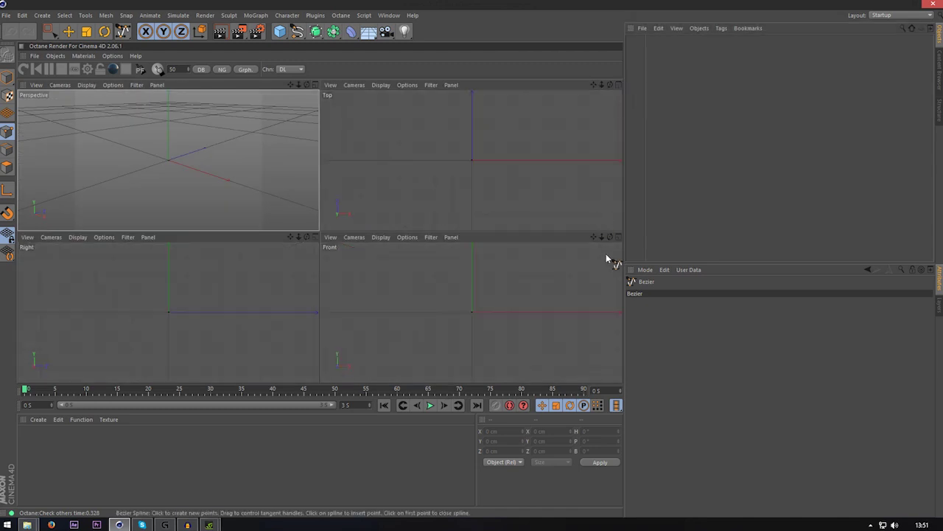
left_click(618, 85)
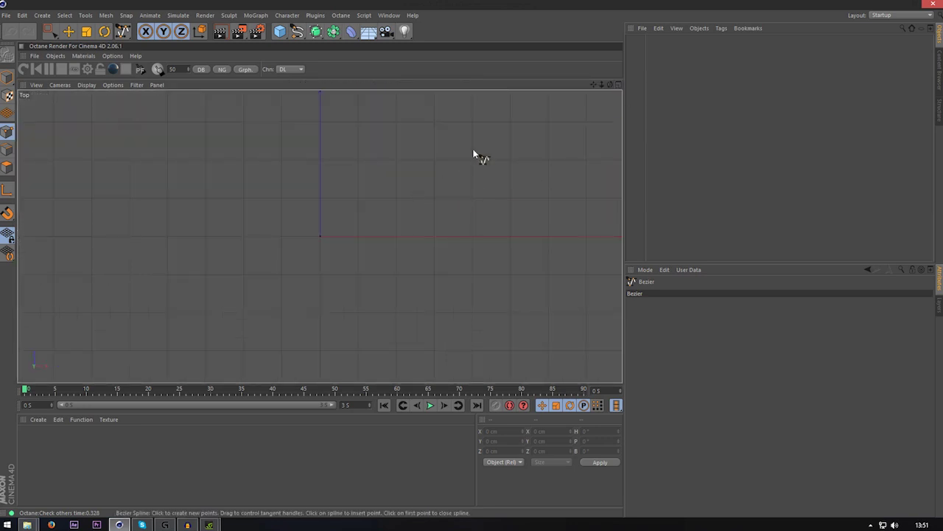
left_click(319, 237)
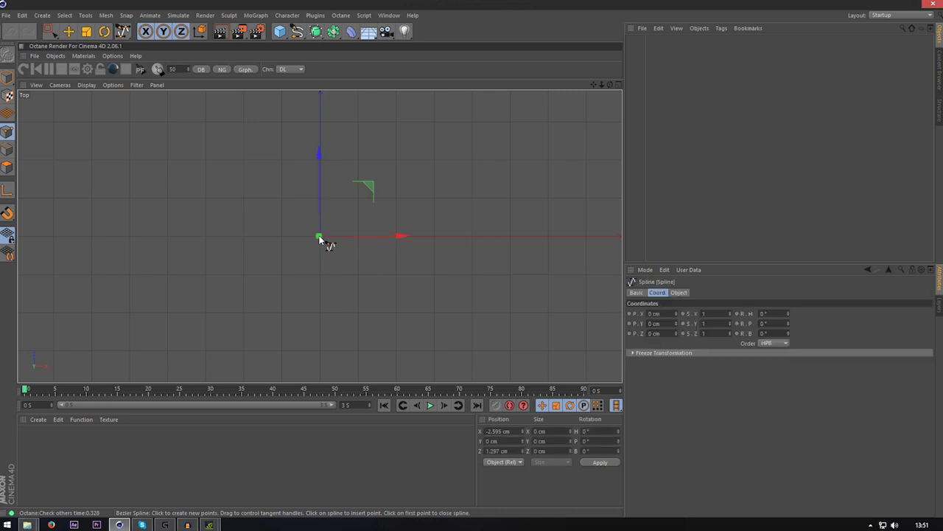
left_click(282, 198)
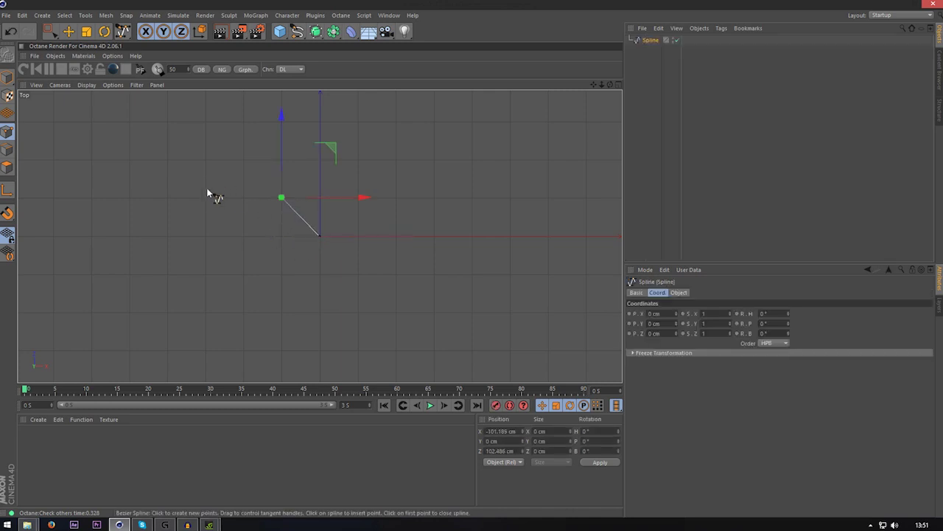
left_click(206, 197)
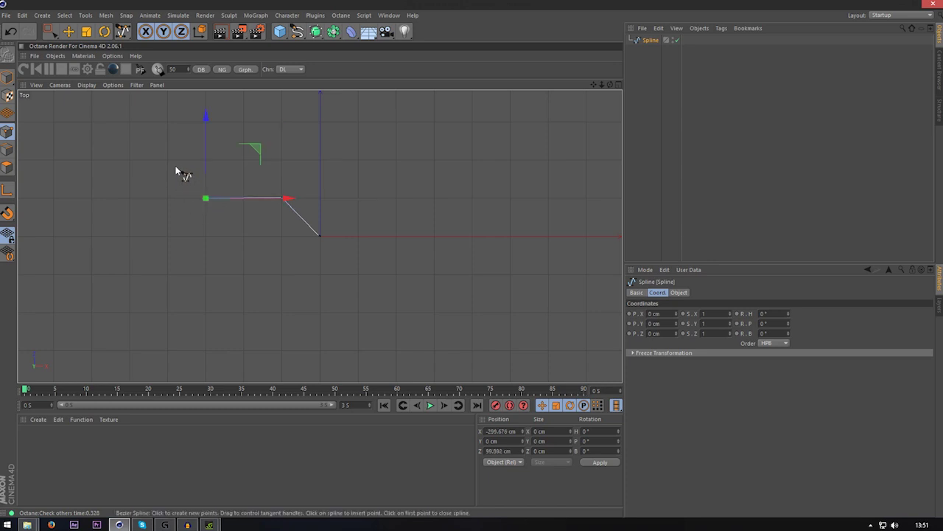
left_click(167, 122)
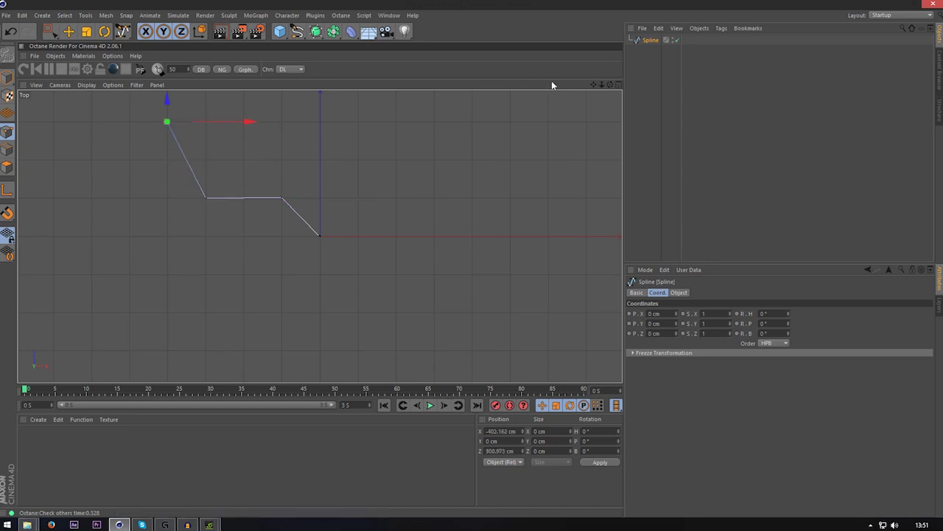
Zoom in and add the remaining outline points, ending directly above the origin.
left_click_drag(593, 84, 342, 249)
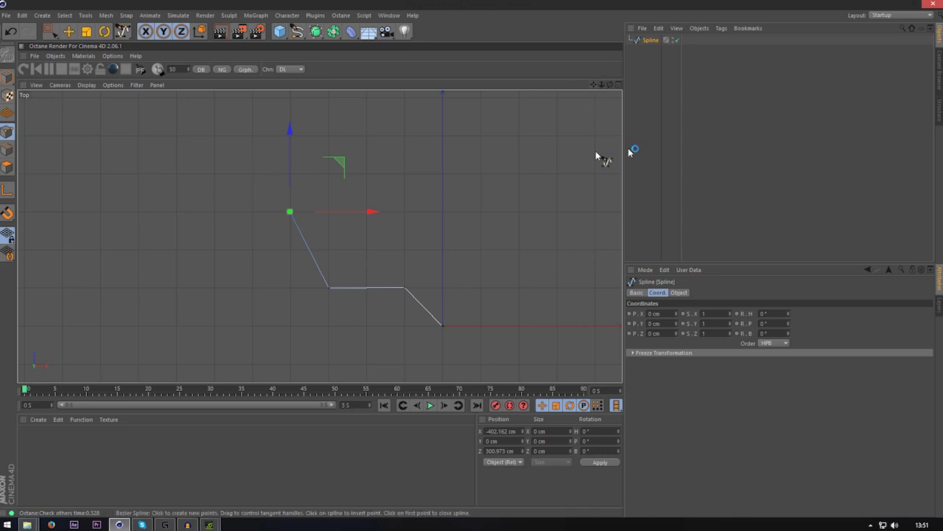
left_click_drag(601, 84, 320, 236)
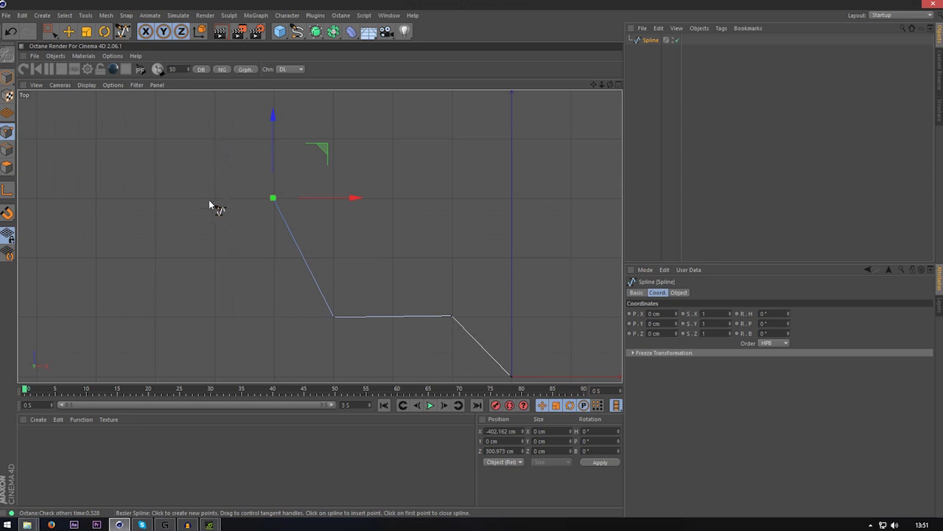
left_click(155, 197)
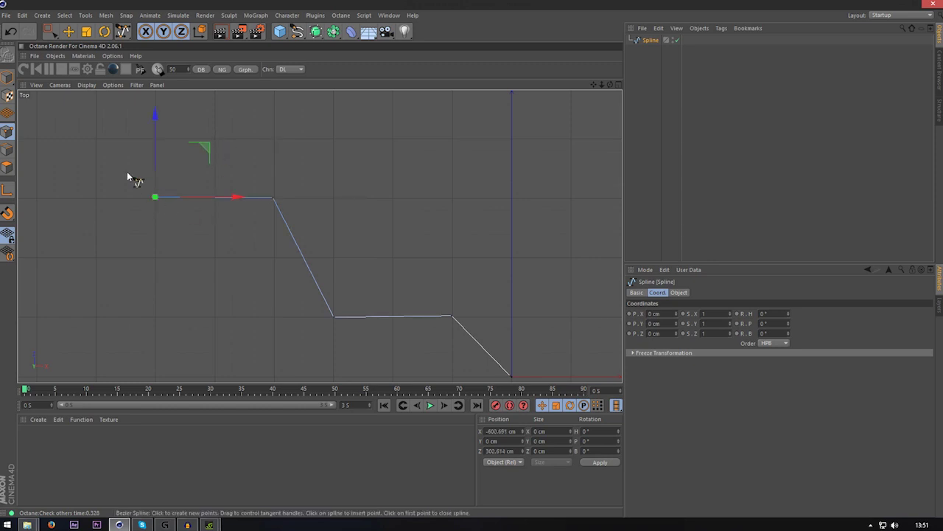
left_click(95, 139)
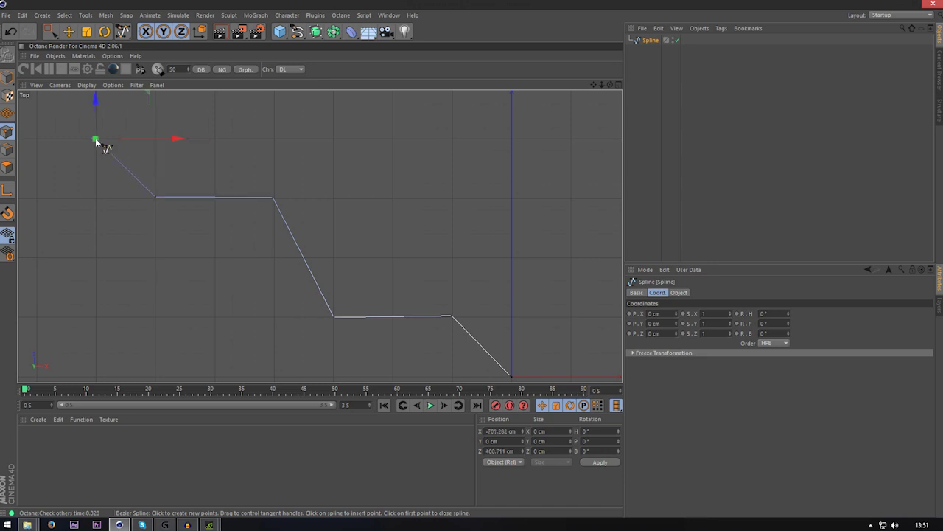
left_click(511, 138)
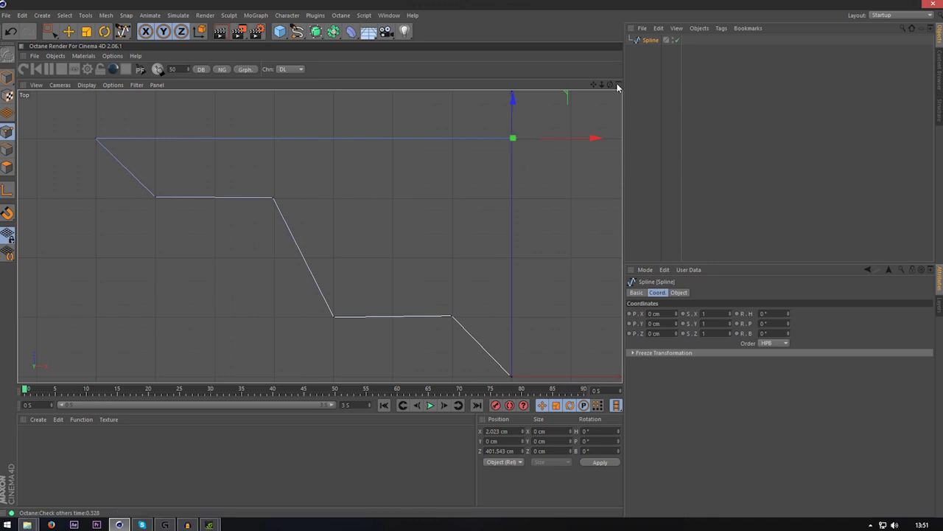
Enable Close Spline on the half-star outline and return to the Perspective view with F1.
left_click(687, 292)
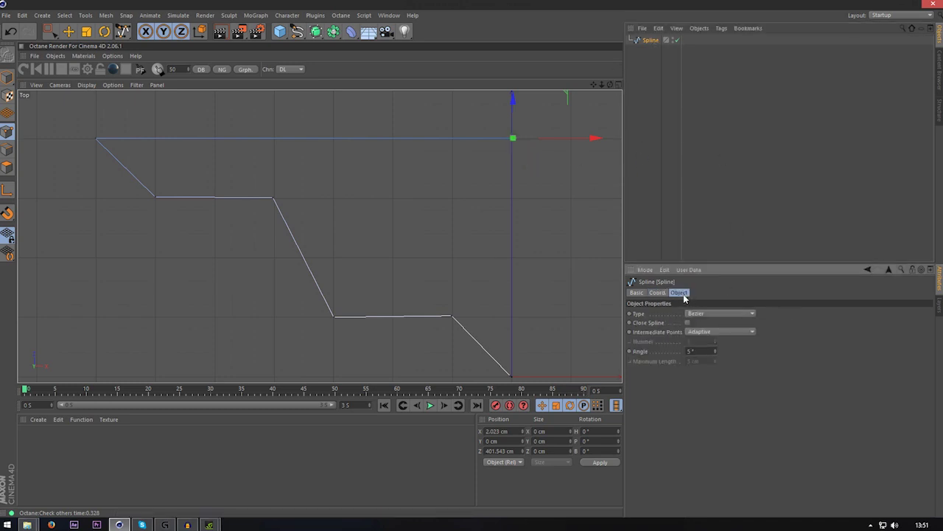
left_click(695, 199)
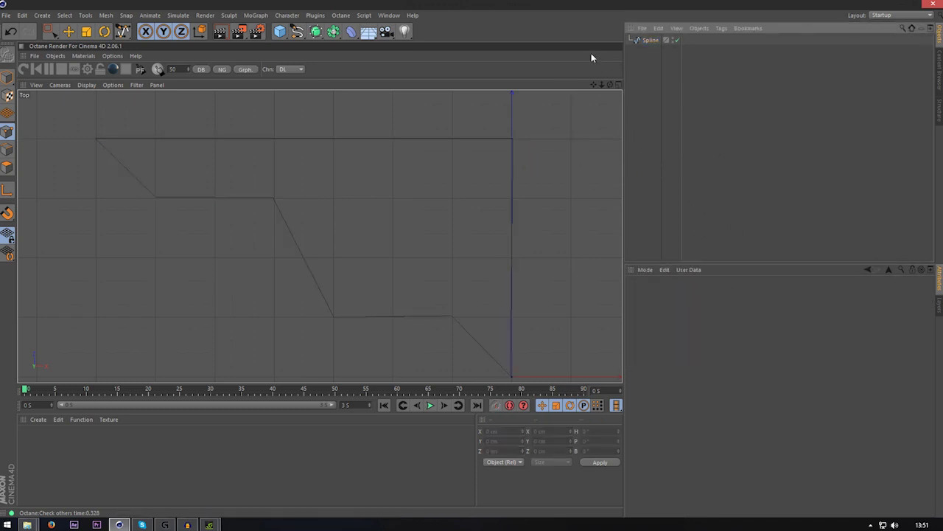
left_click_drag(593, 85, 471, 53)
key("ctrl+z")
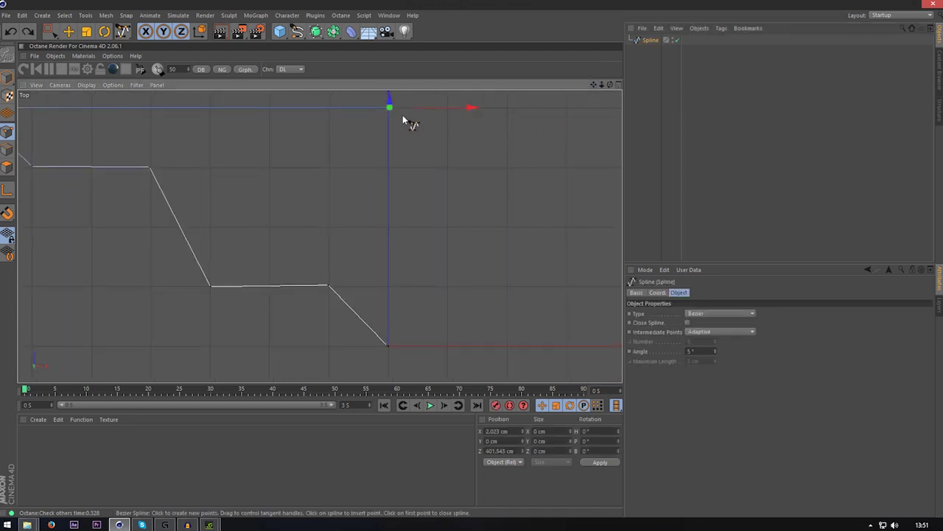
key("ctrl+z")
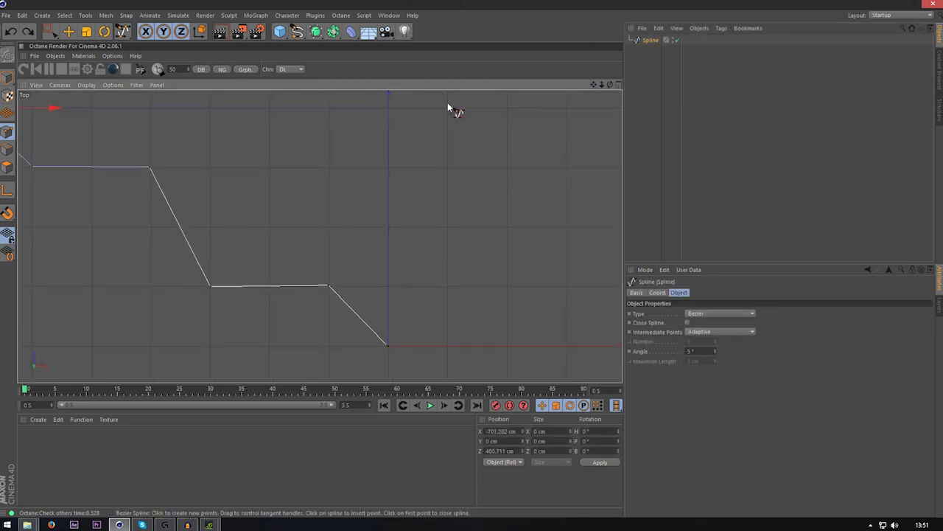
left_click(389, 109)
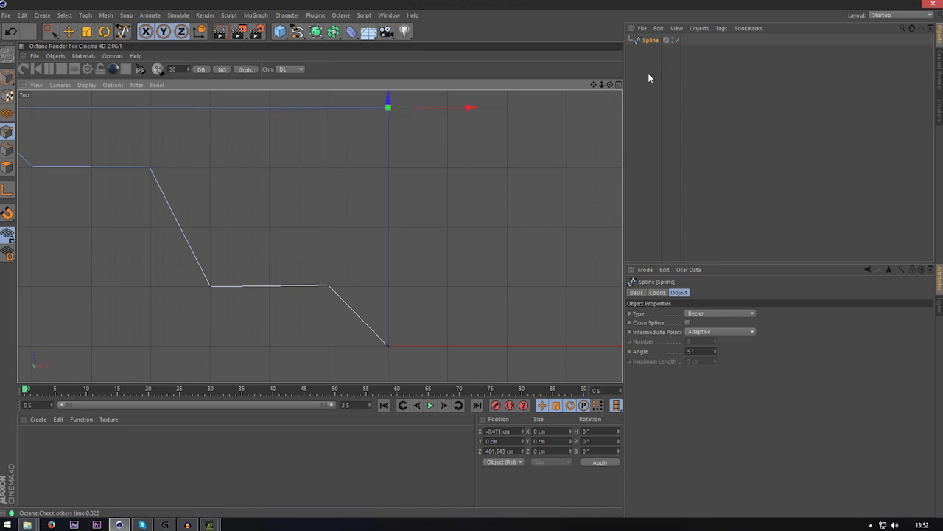
left_click(689, 323)
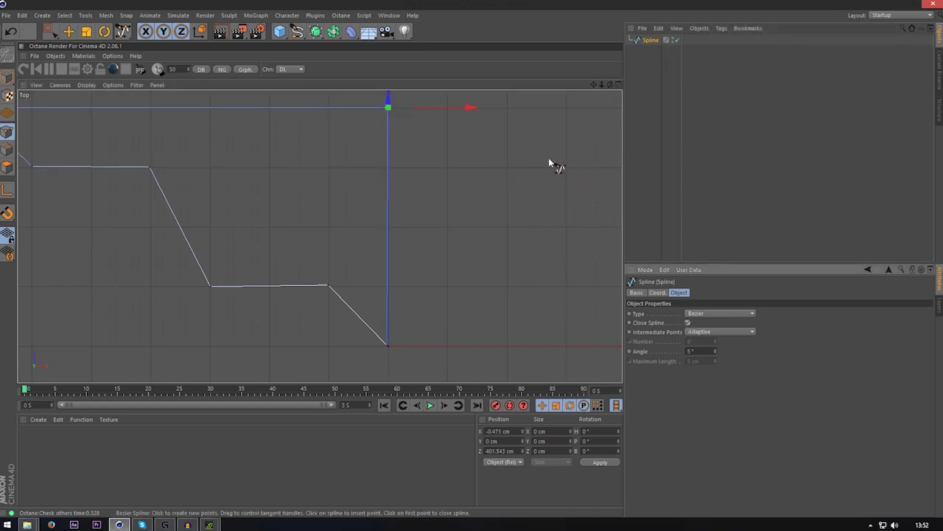
key("F1")
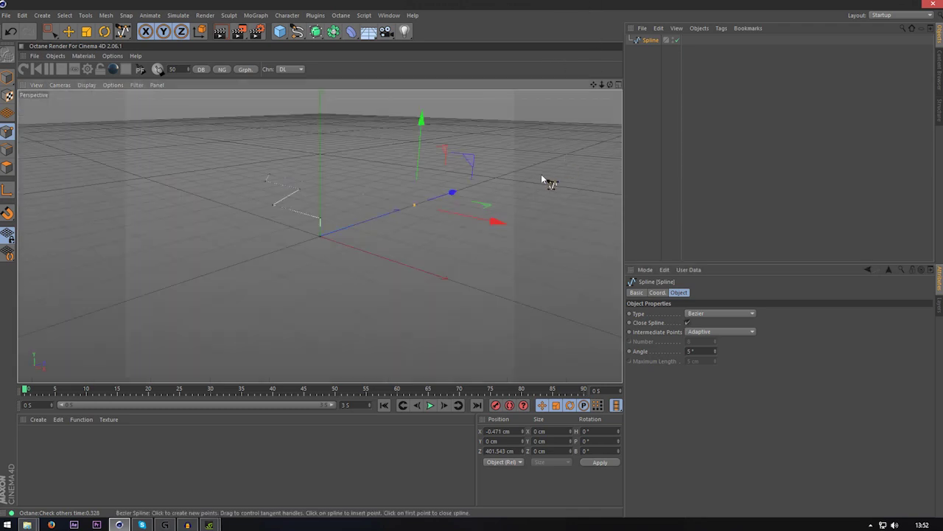
Duplicate the half-star spline and rotate the copy -180° in R.B.
left_click_drag(610, 84, 744, 122)
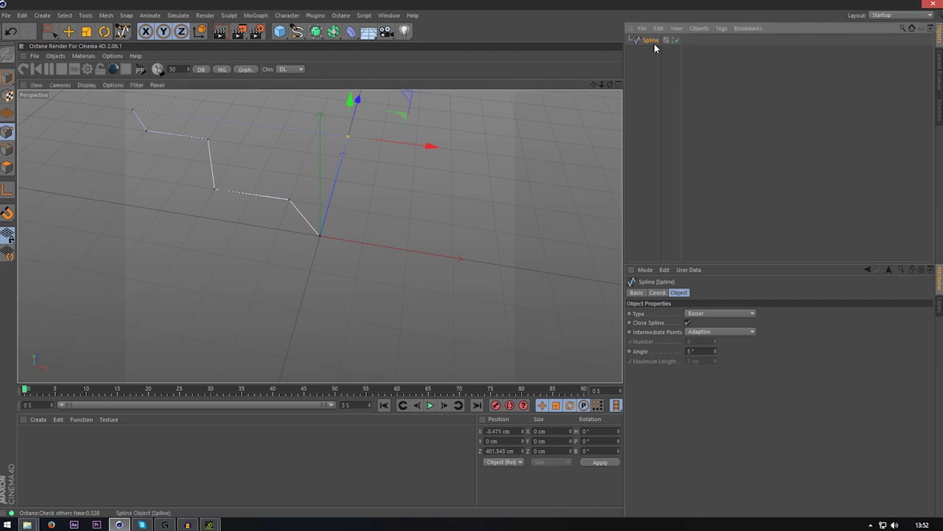
key("ctrl+c")
key("ctrl+v")
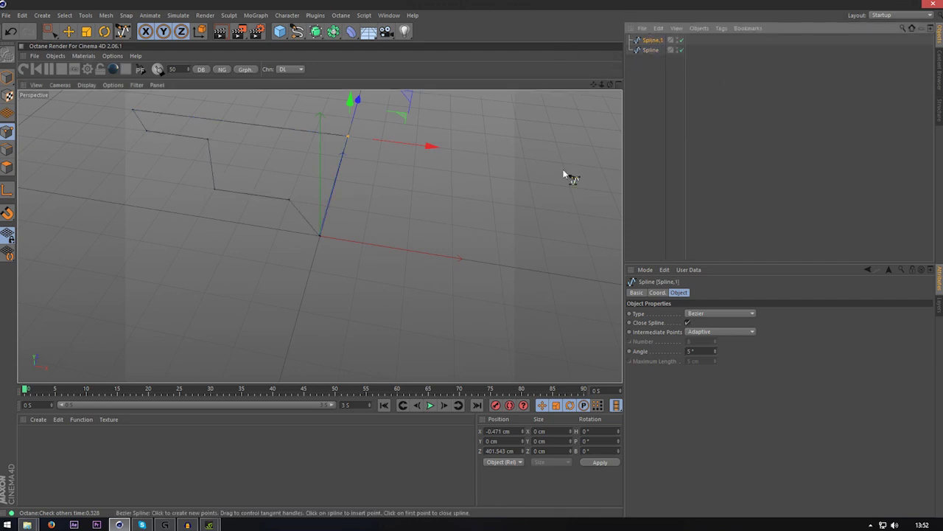
left_click(657, 293)
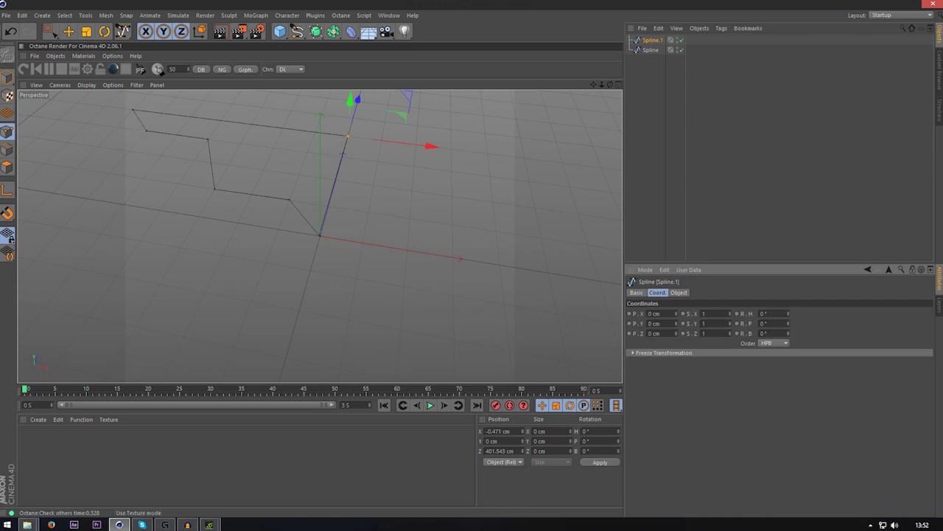
left_click(7, 77)
left_click(68, 31)
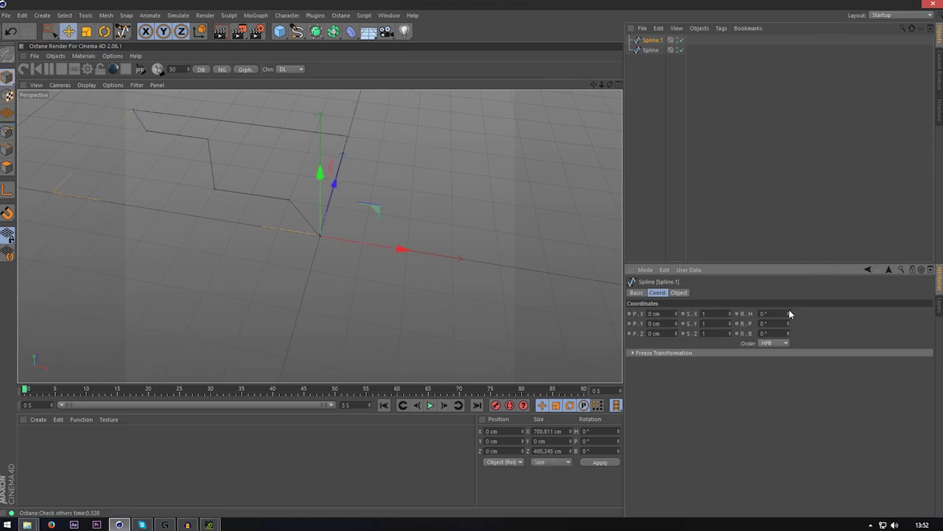
left_click_drag(788, 332, 767, 335)
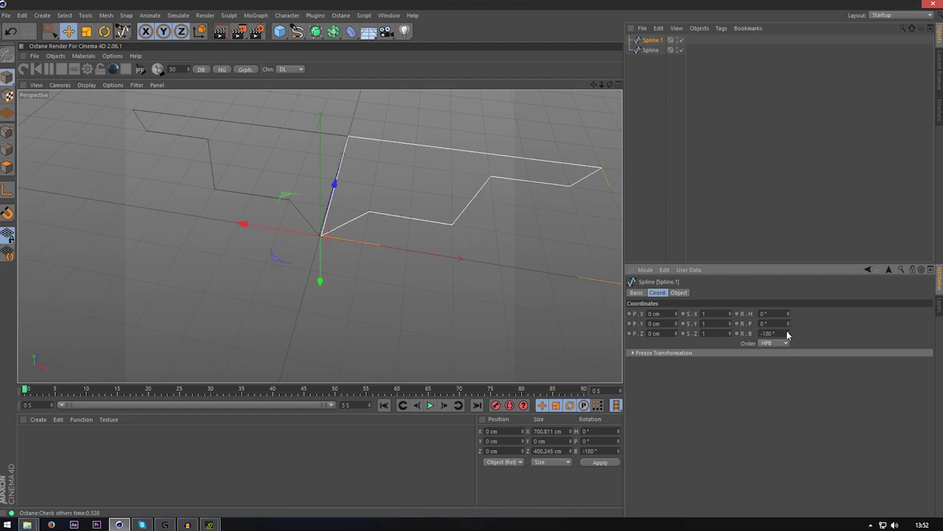
Merge both halves into one spline with Connect Objects + Delete.
left_click(730, 228)
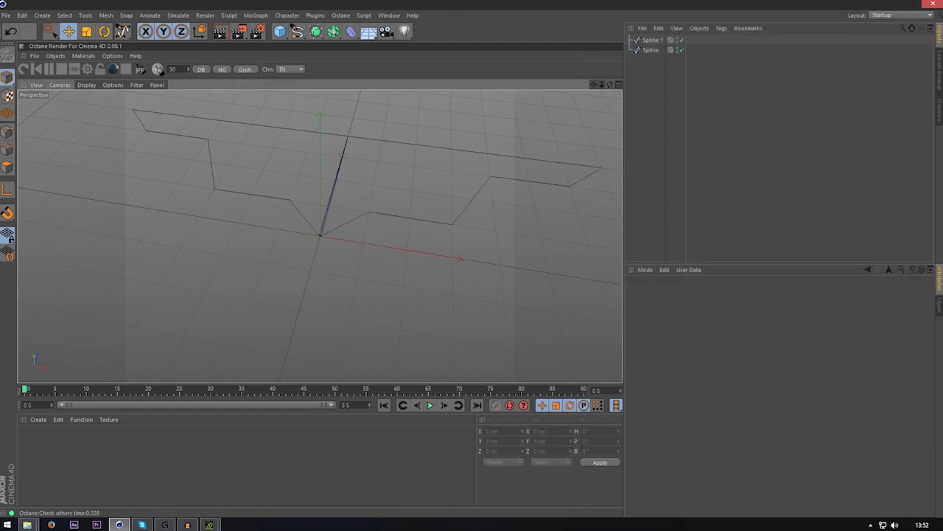
mouse_move(609, 84)
left_mouse_down()
mouse_move(609, 126)
mouse_move(610, 99)
left_mouse_up()
left_click_drag(641, 56, 657, 37)
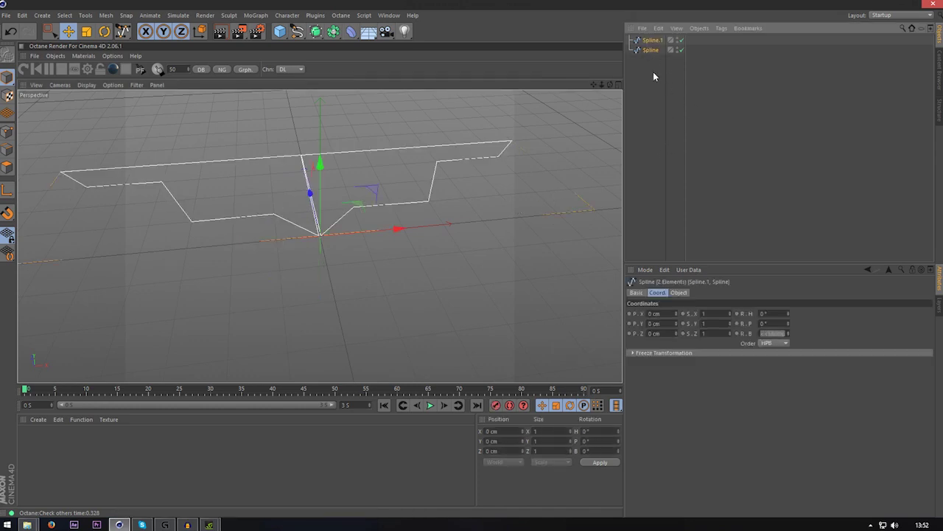
right_click(641, 50)
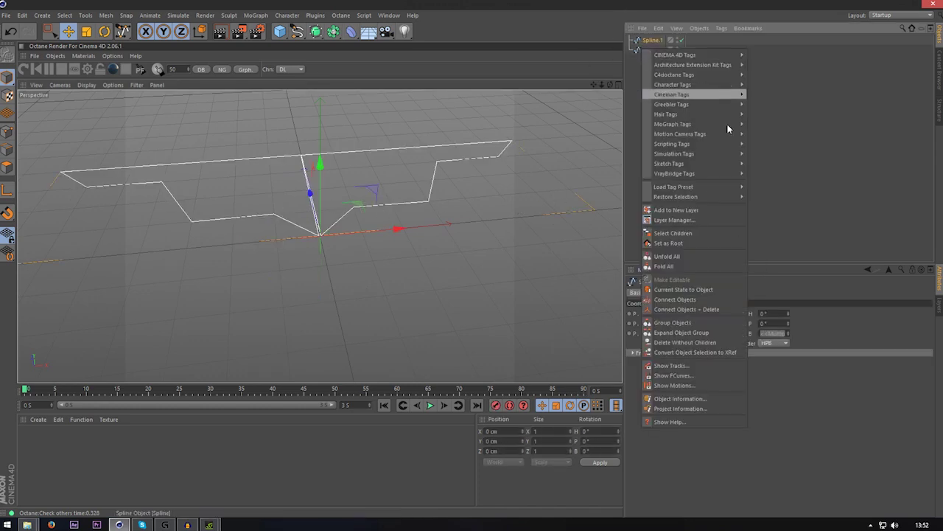
left_click(680, 311)
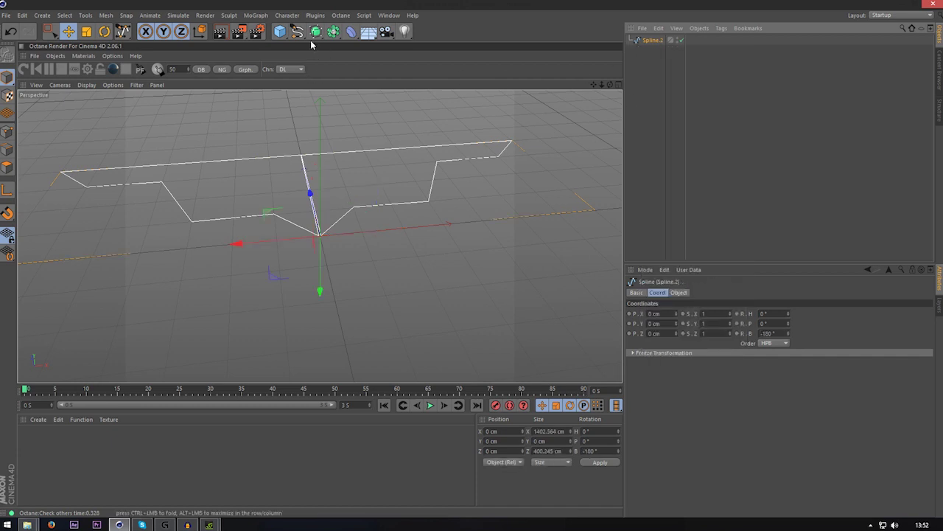
Remove the old Extrude and shift Spline.1 slightly left along X.
left_click_drag(316, 31, 462, 47, "alt")
left_click(639, 193)
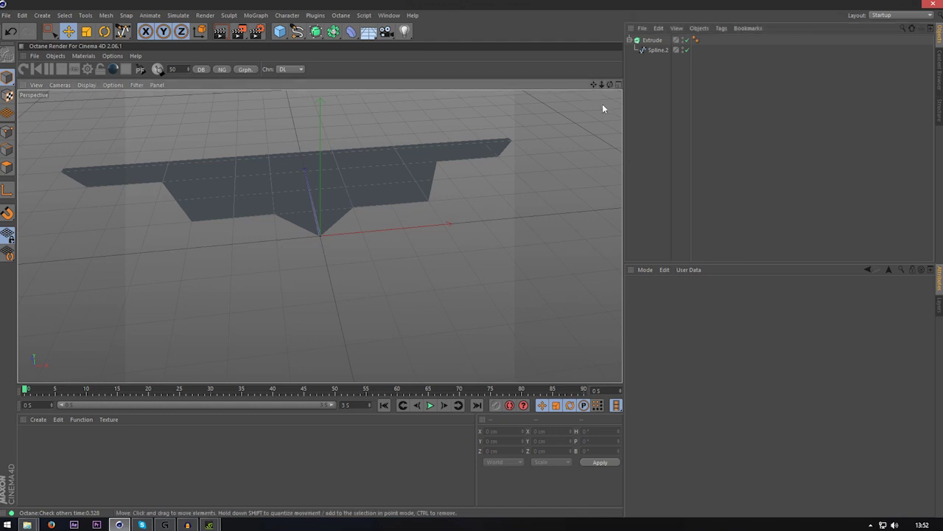
left_click_drag(599, 86, 616, 94)
key("ctrl+z")
key("ctrl+z")
key("ctrl+z")
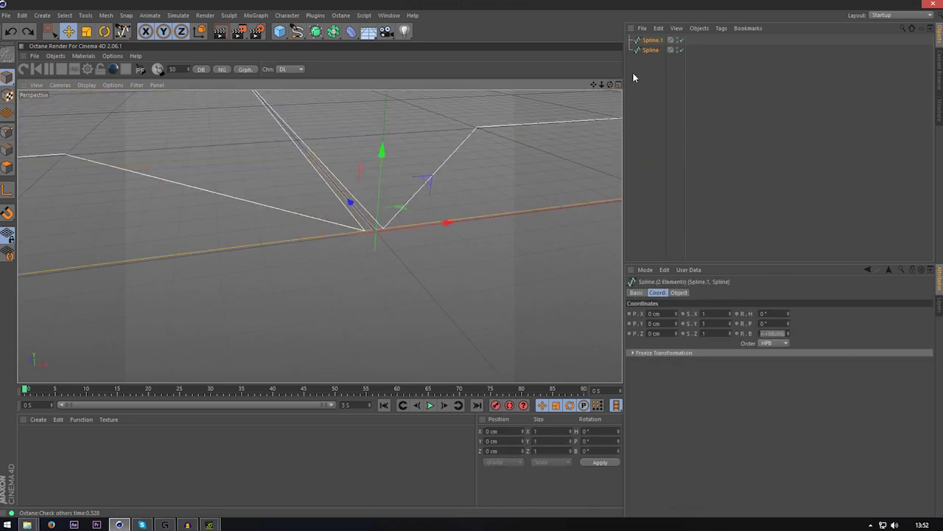
left_click(638, 73)
left_click(649, 47)
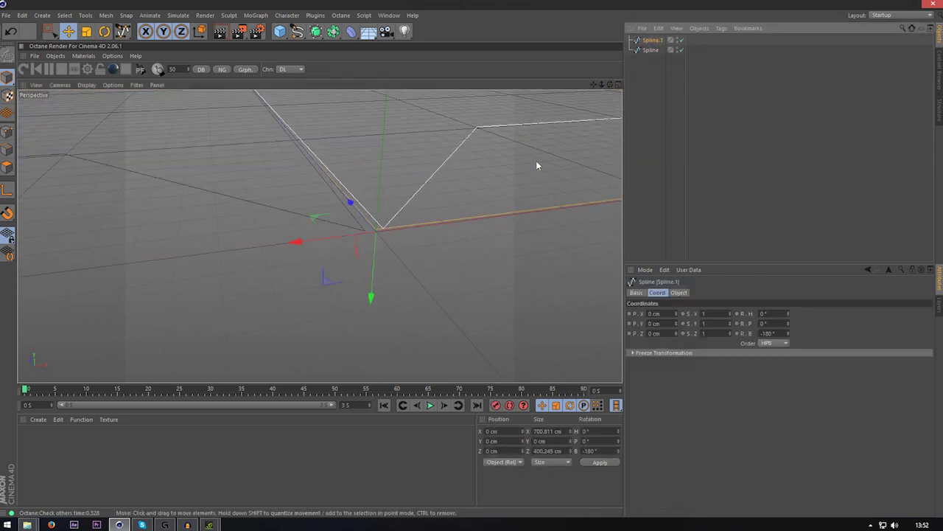
left_click(301, 243)
left_click(652, 40)
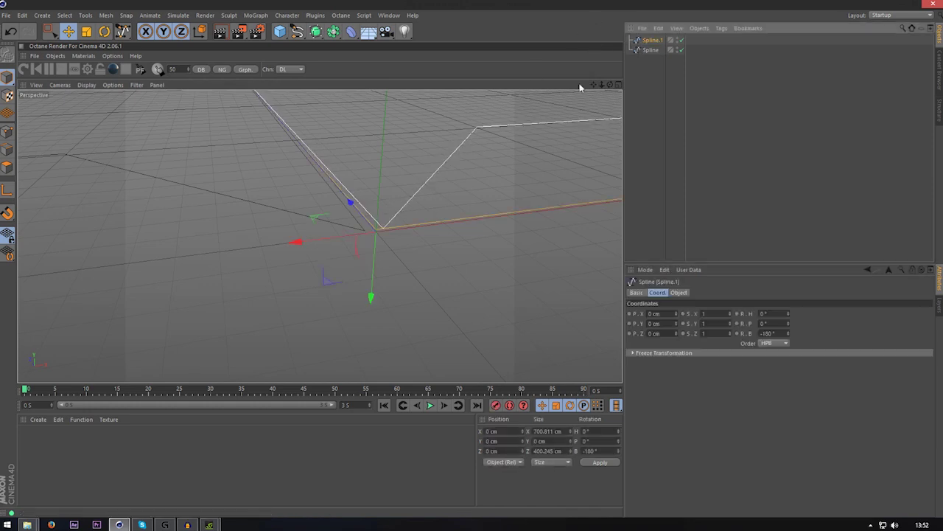
mouse_move(294, 244)
left_mouse_down()
mouse_move(274, 244)
mouse_move(283, 244)
left_mouse_up()
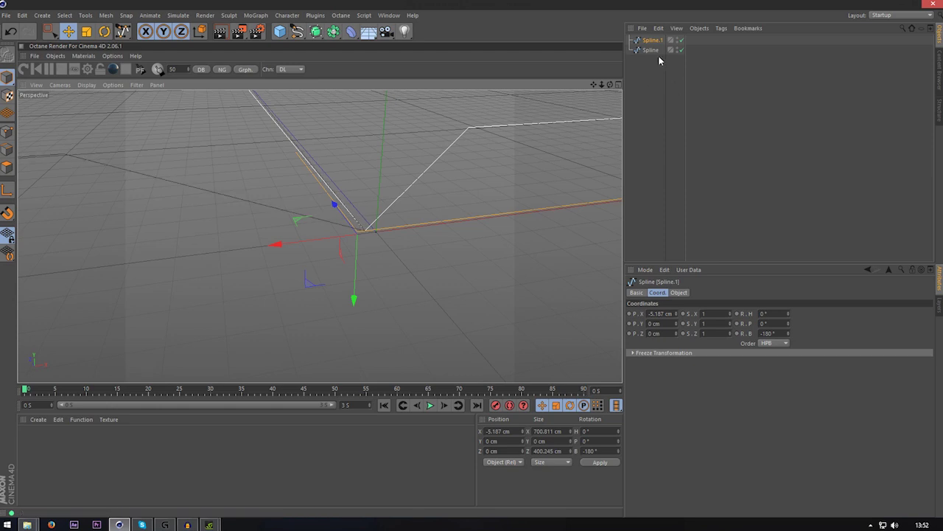
Merge both splines into Spline.2 with Connect Objects + Delete and extrude it.
left_click(651, 50, "ctrl")
right_click(652, 50)
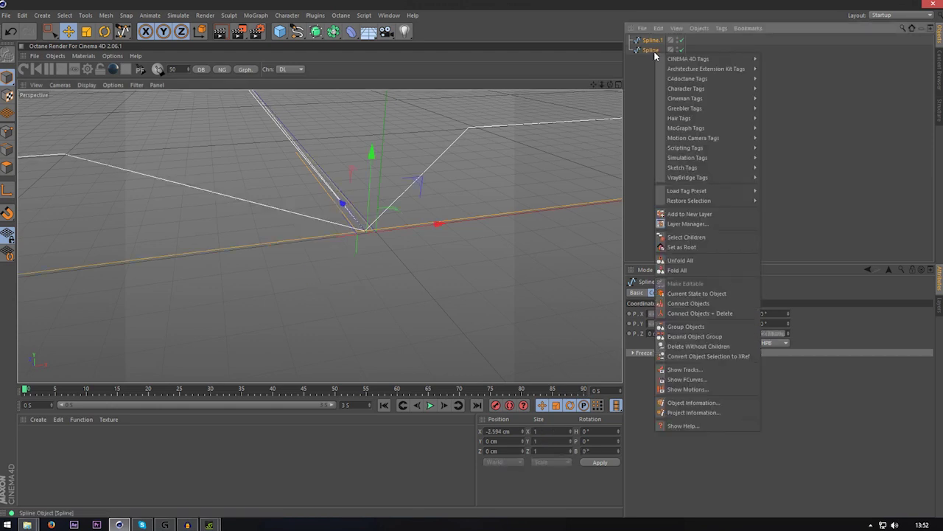
left_click(700, 312)
left_click_drag(316, 31, 427, 42, "alt")
Set the Extrude Movement to 0 cm, 50 cm, 0 cm, undoing a trial Z change.
left_click_drag(601, 84, 768, 344)
left_click(679, 293)
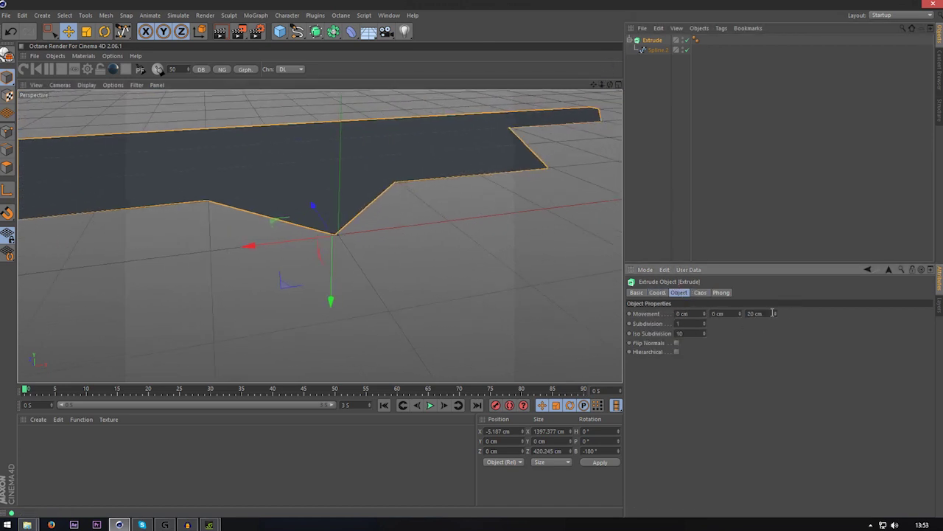
double_click(755, 313)
type("0")
key("Return")
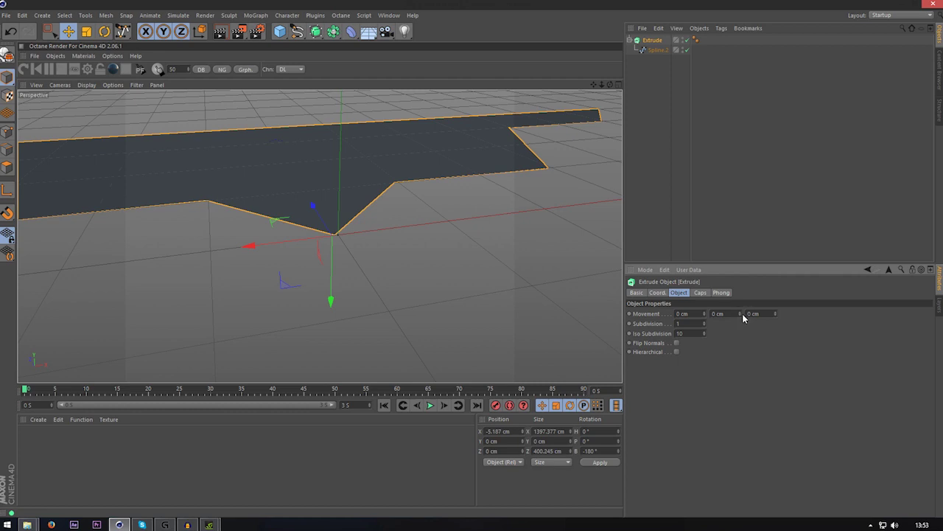
left_click_drag(741, 314, 741, 291)
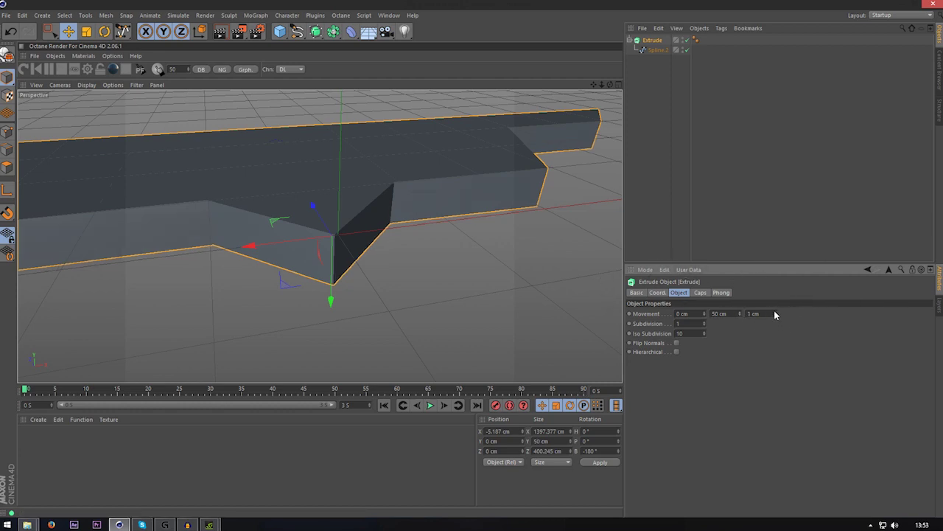
left_click_drag(774, 311, 774, 330)
key("ctrl+z")
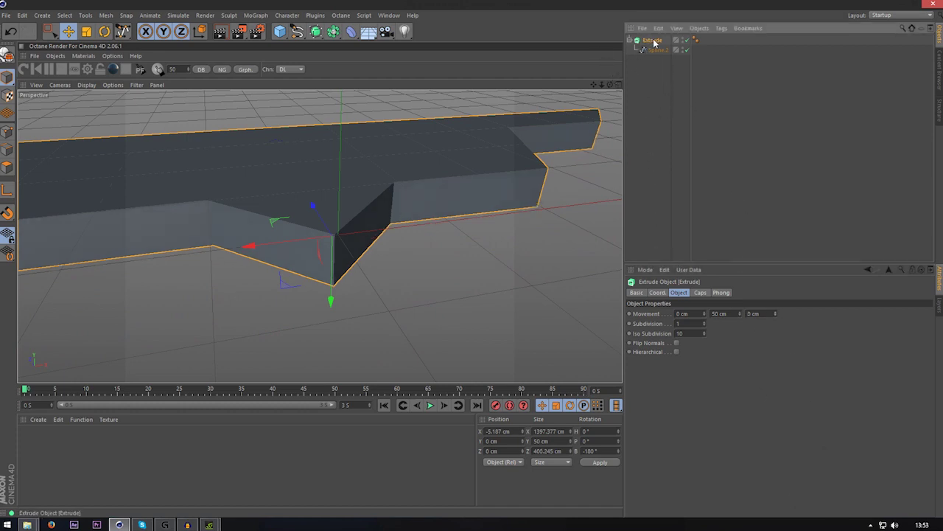
Add a Cloner around the Extrude in Radial mode with its radius spread to 95 cm.
left_click(256, 16)
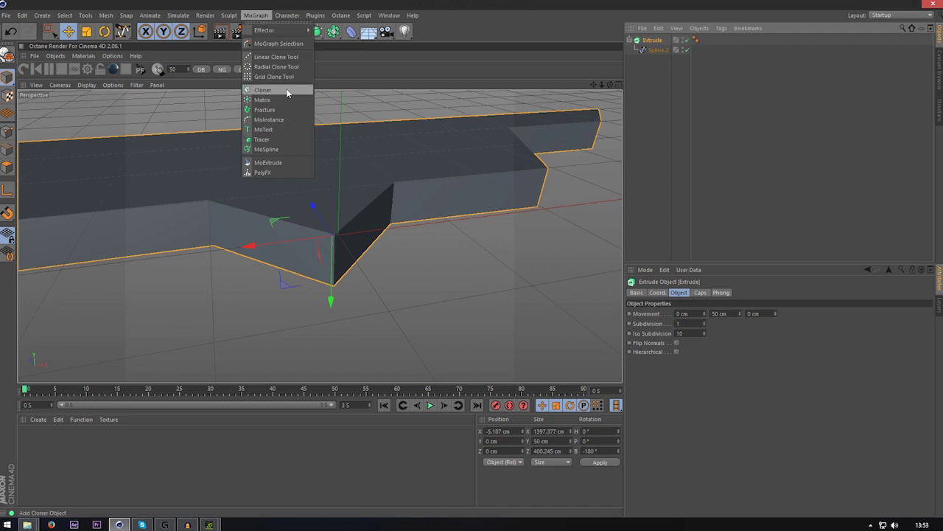
left_click(263, 90, "alt")
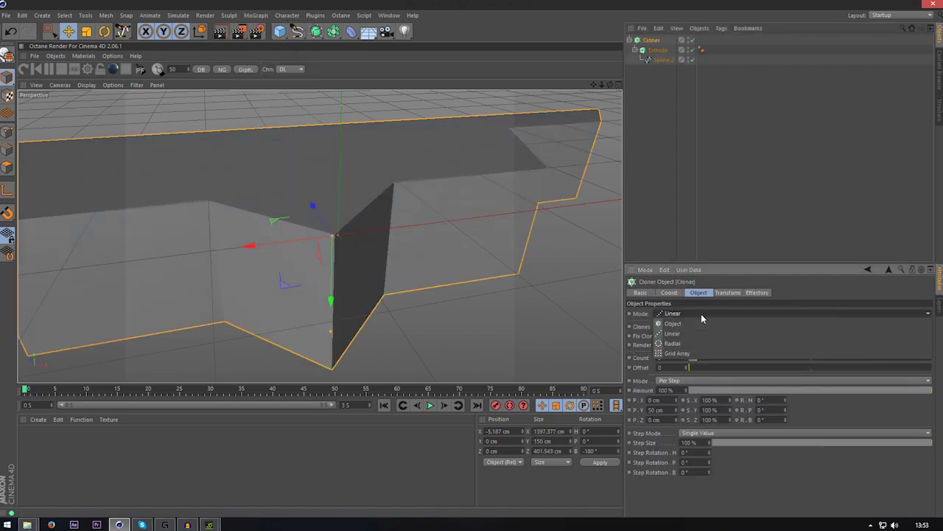
left_click(690, 343)
left_click_drag(699, 362, 705, 404)
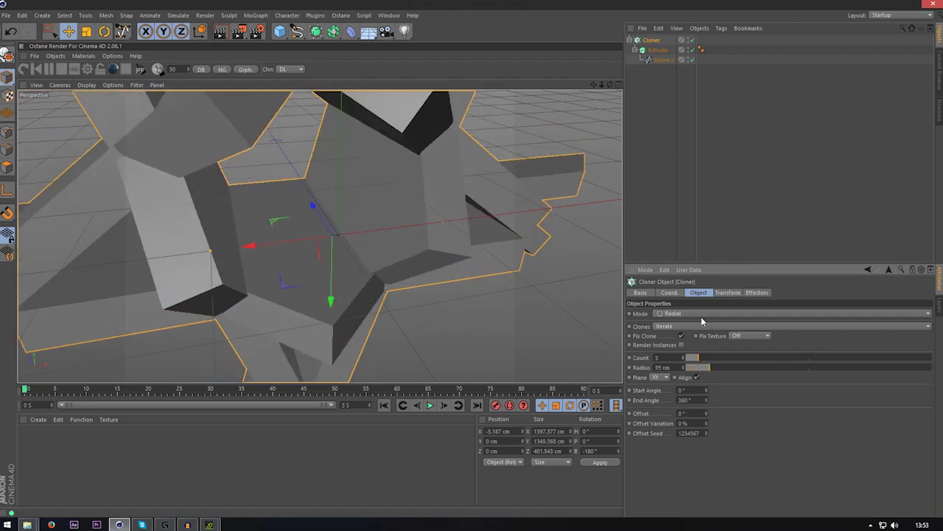
Tilt each clone's pitch toward -90° in the Transform tab.
left_click(729, 292)
mouse_move(786, 336)
left_mouse_down()
mouse_move(789, 317)
mouse_move(787, 346)
mouse_move(786, 324)
left_mouse_up()
left_click_drag(611, 89, 616, 337)
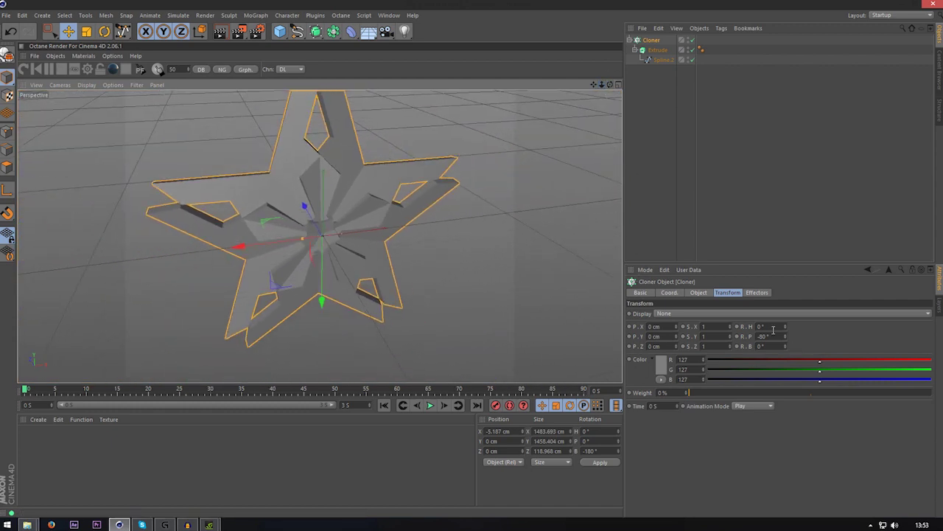
left_click(772, 336)
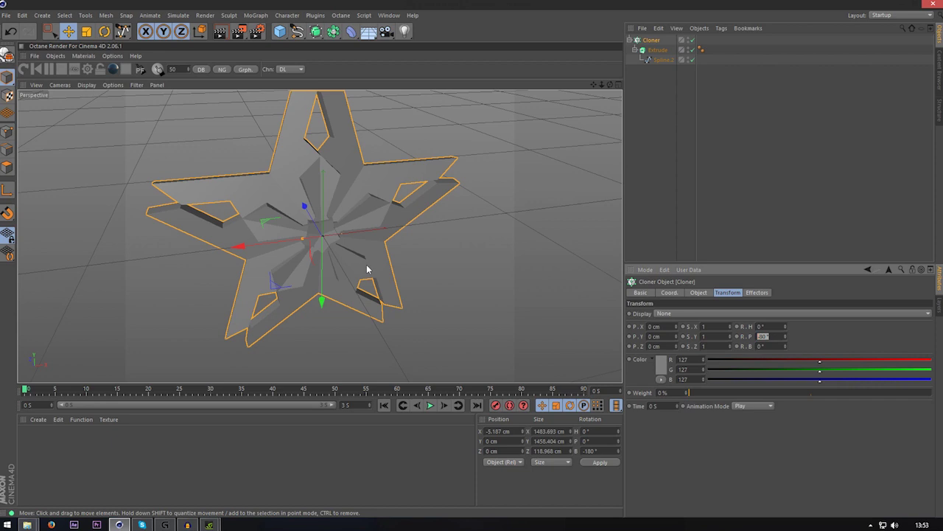
Set clone R.P to -90° and the cloner's own R.P to -90° so the star lies flat.
type("-90")
key("Return")
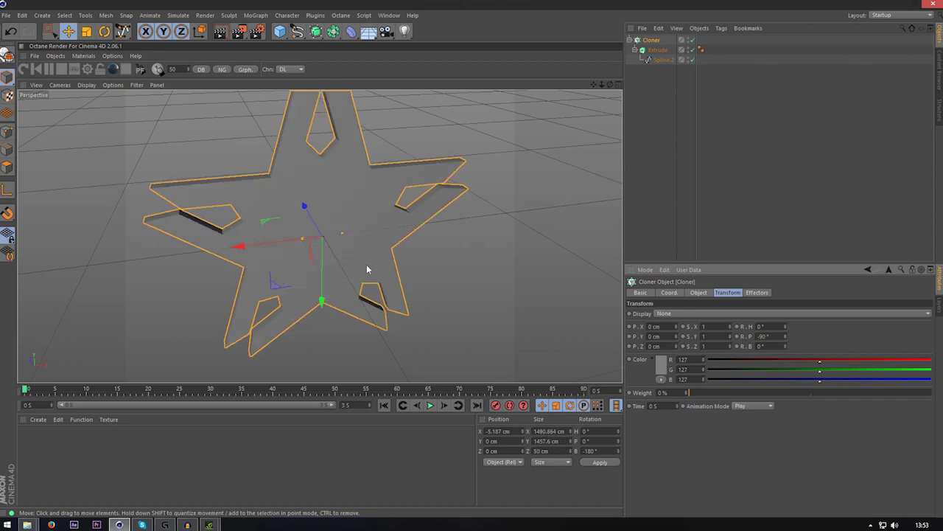
left_click(676, 293)
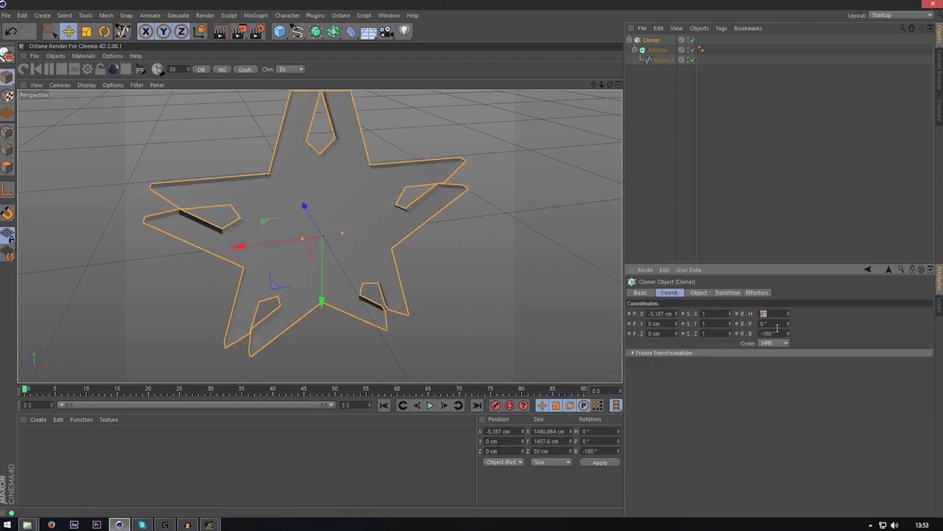
left_click(783, 323)
type("-90")
key("Return")
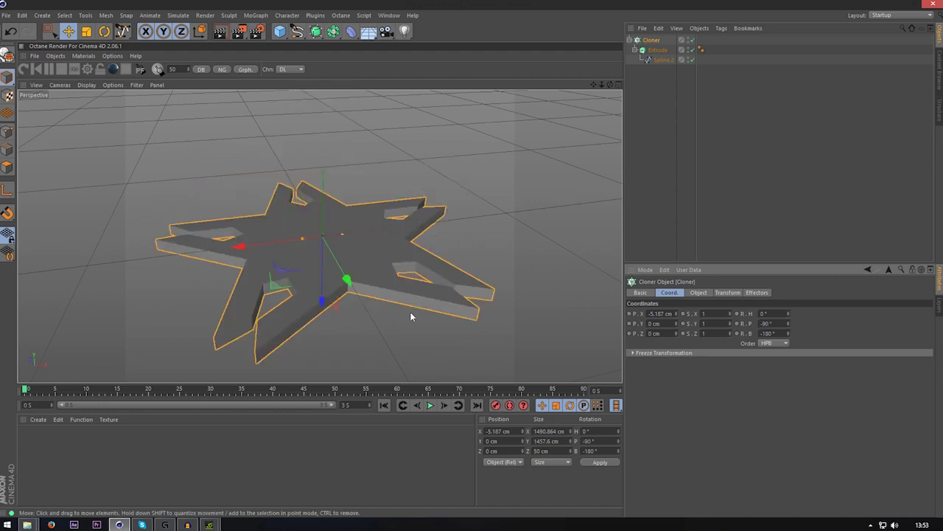
Drag the cloner radius to -24 cm and twist each clone's heading to -6°.
left_click(700, 293)
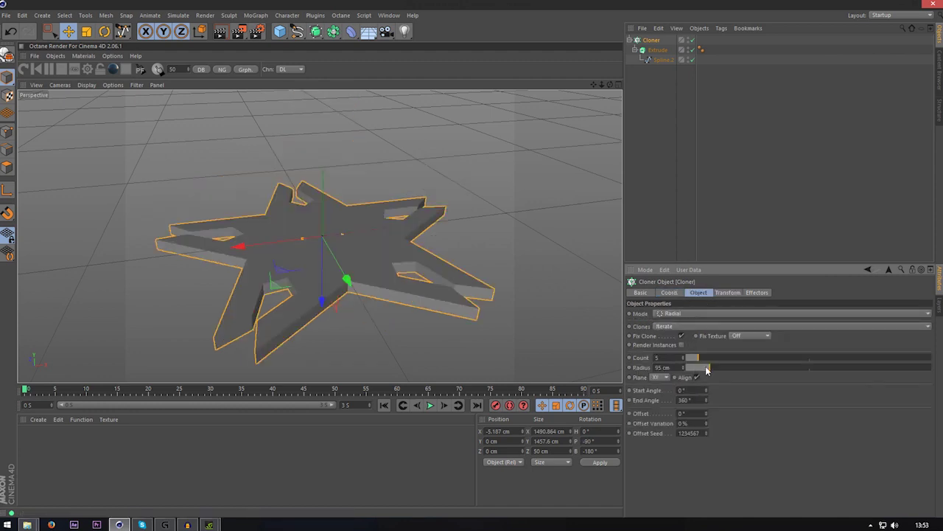
mouse_move(706, 370)
left_mouse_down()
mouse_move(778, 371)
mouse_move(676, 396)
mouse_move(678, 370)
mouse_move(634, 371)
mouse_move(684, 370)
left_mouse_up()
left_click(726, 292)
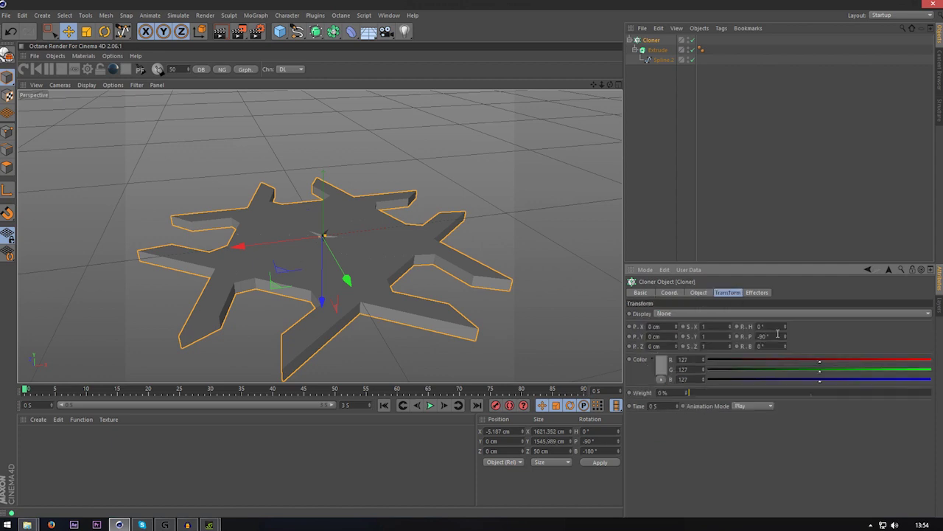
left_click_drag(786, 329, 781, 308)
left_click_drag(601, 84, 594, 216)
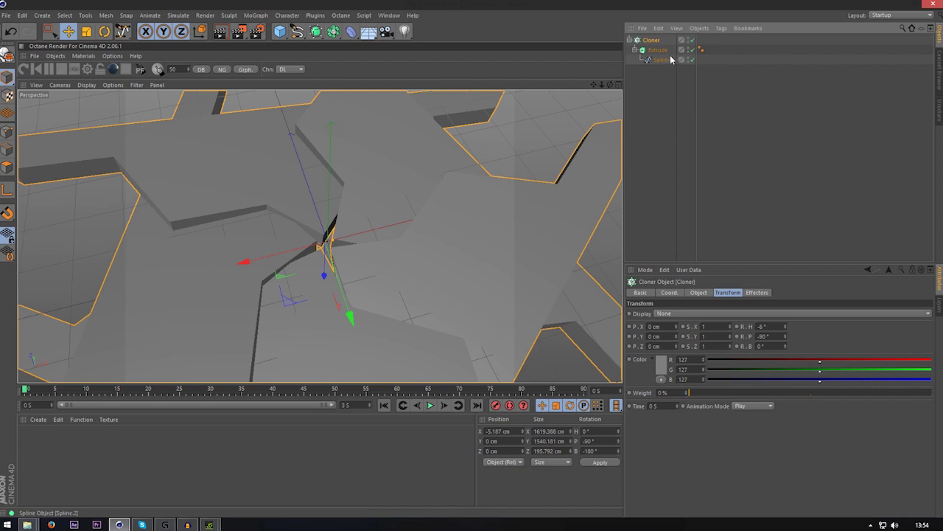
Wrap the star cloner in a new Cloner set to Grid Array mode.
left_click(255, 16)
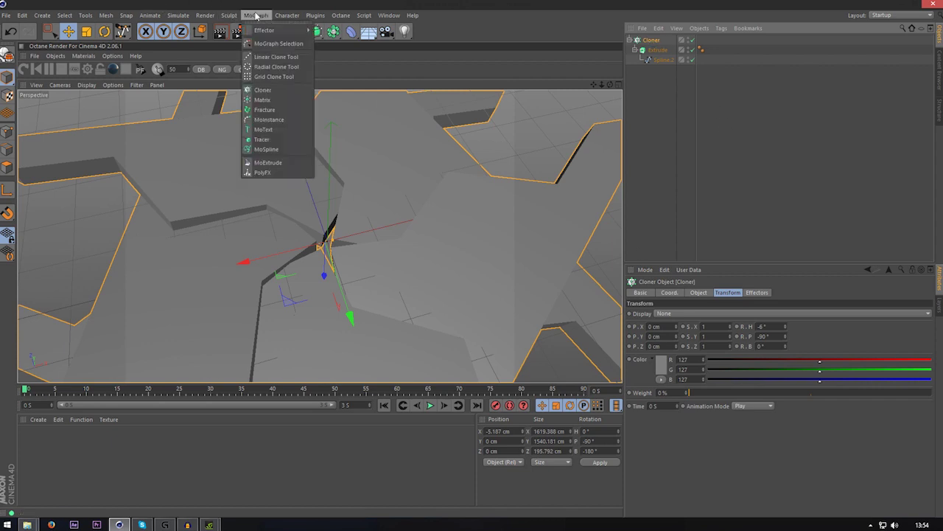
left_click(292, 90, "alt")
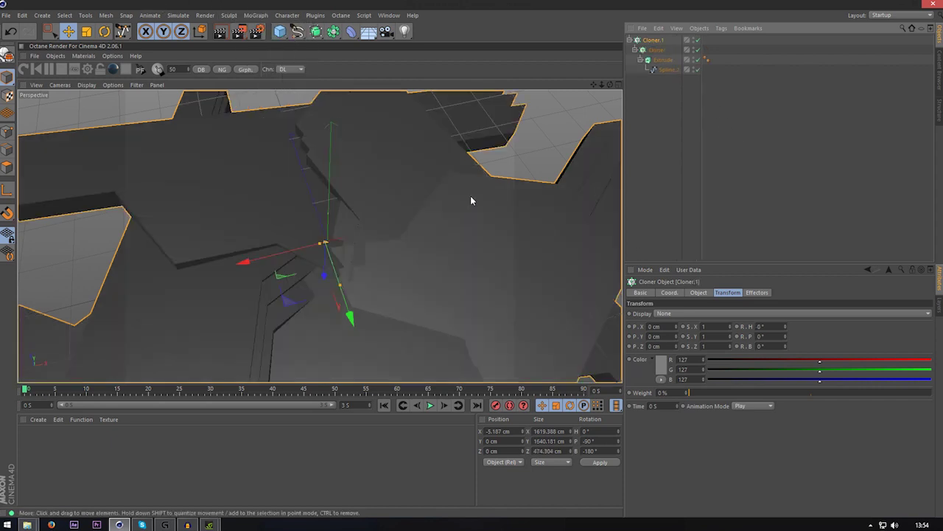
left_click(697, 293)
left_click(709, 314)
left_click(684, 354)
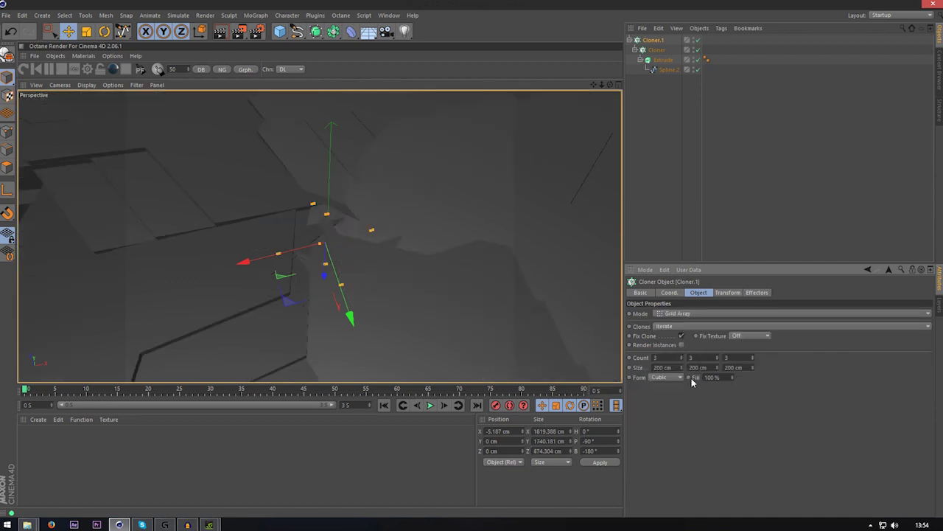
Set the grid count to 1, 1, 14, undoing a trial Y change.
key("Return")
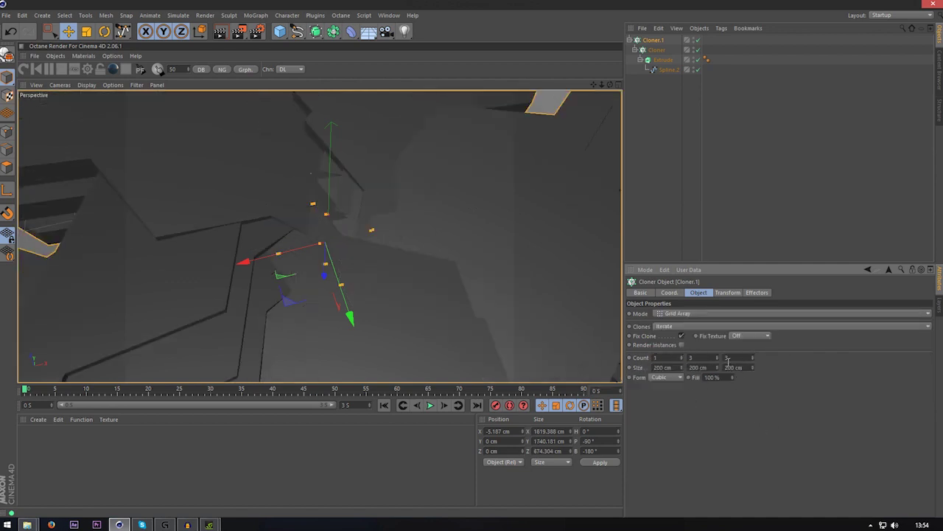
type("1")
key("Return")
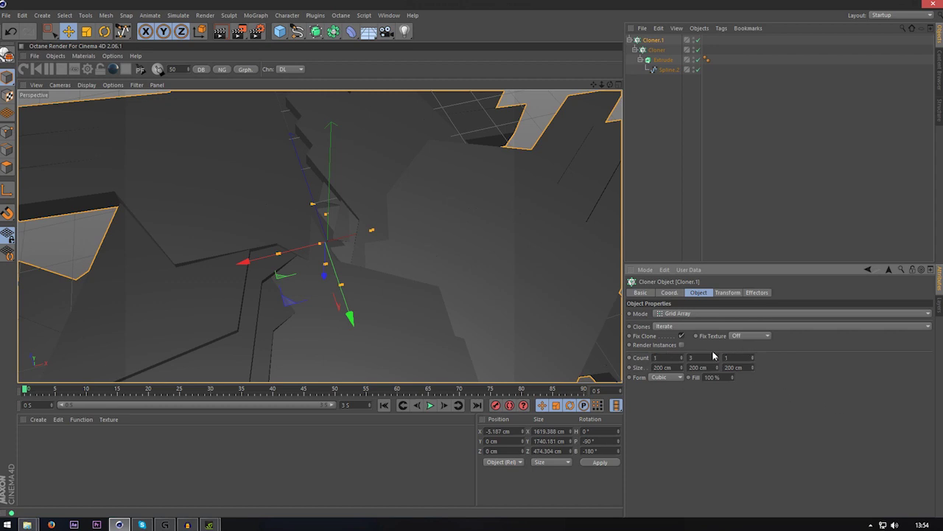
left_click_drag(718, 357, 716, 379)
key("ctrl+z")
key("ctrl+z")
key("ctrl+z")
key("Tab")
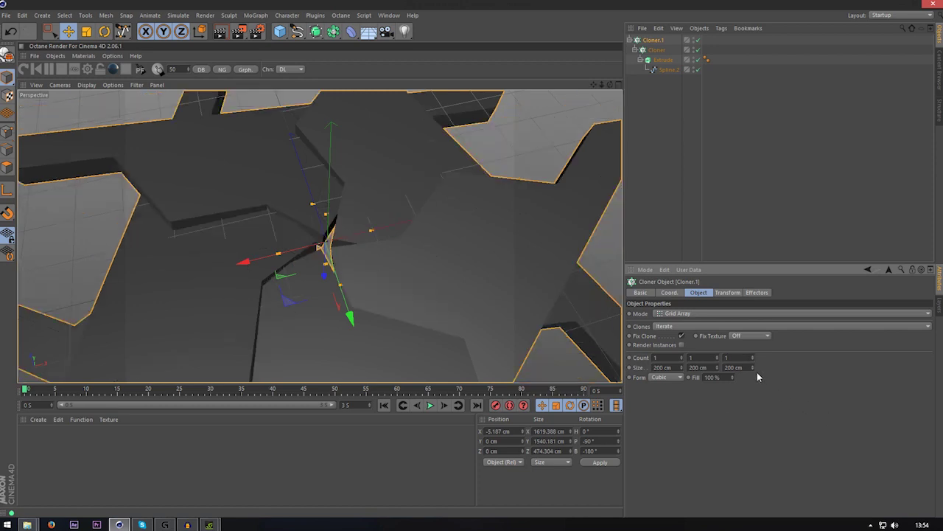
type("14")
key("Return")
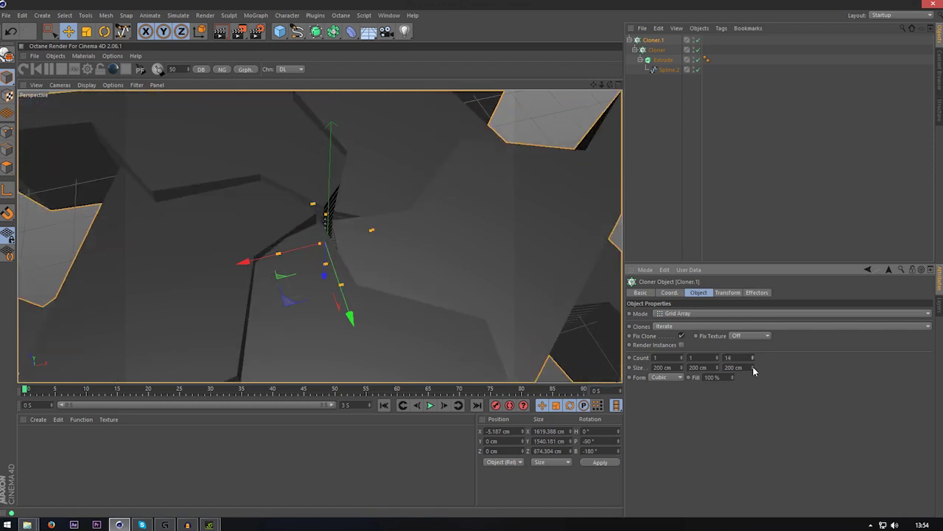
Adjust Size Z to about 711 cm to space the 14 stacked stars.
mouse_move(753, 370)
left_mouse_down()
mouse_move(753, 398)
mouse_move(754, 381)
left_mouse_up()
left_click_drag(609, 84, 319, 234)
left_click_drag(600, 87, 264, 139)
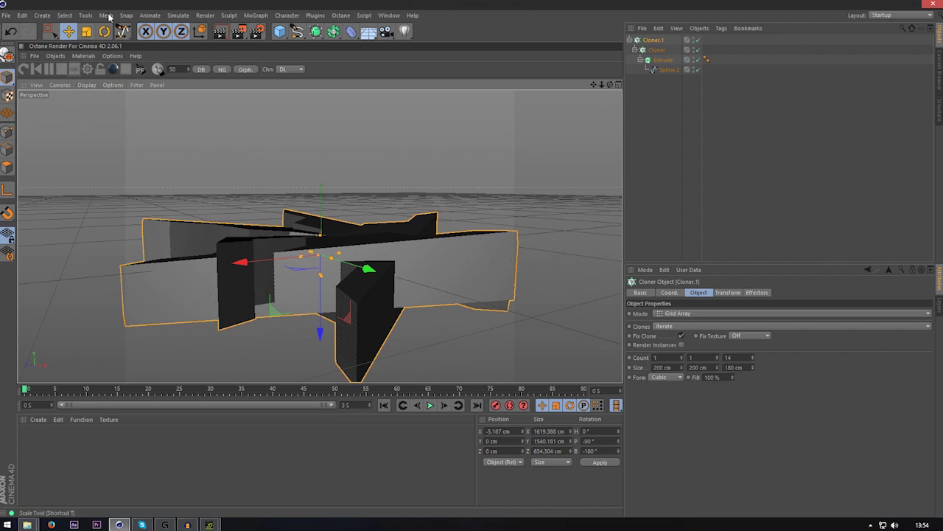
left_click(745, 356)
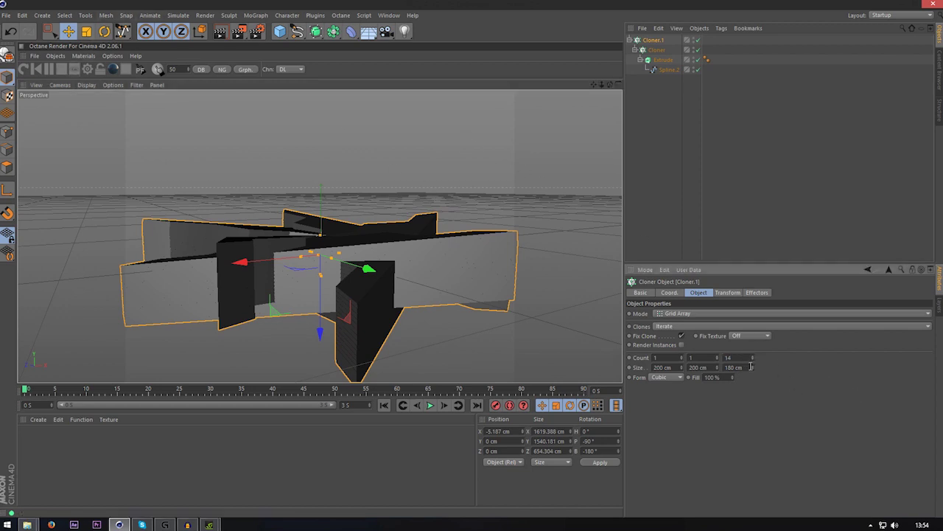
mouse_move(751, 367)
left_mouse_down()
mouse_move(751, 336)
mouse_move(753, 372)
mouse_move(753, 364)
left_mouse_up()
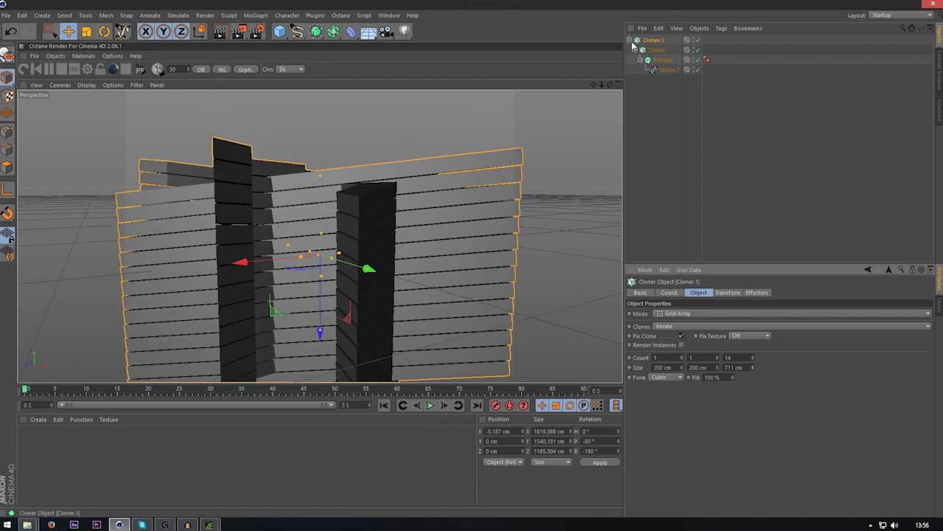
Add a Step effector to Cloner.1 with about -0.7 scale and inspect the tapered tunnel.
left_click(256, 14)
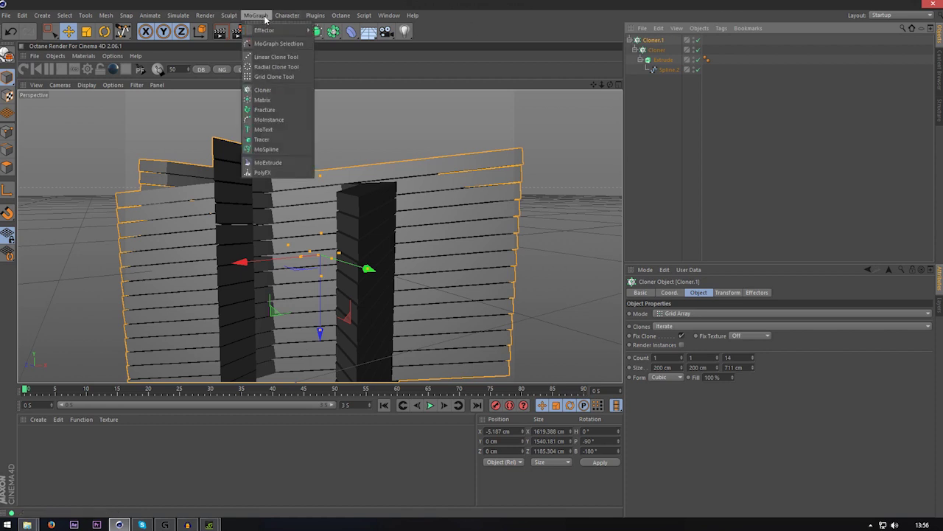
mouse_move(283, 32)
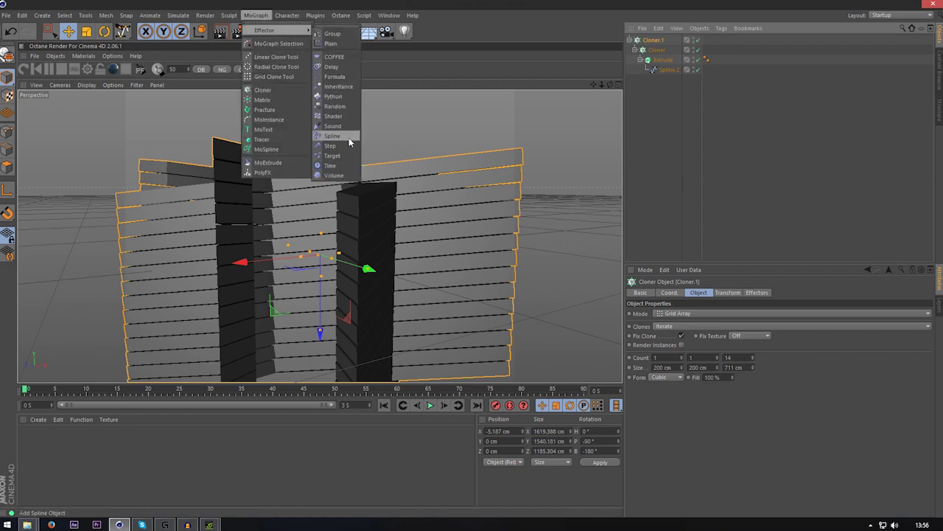
left_click(331, 145)
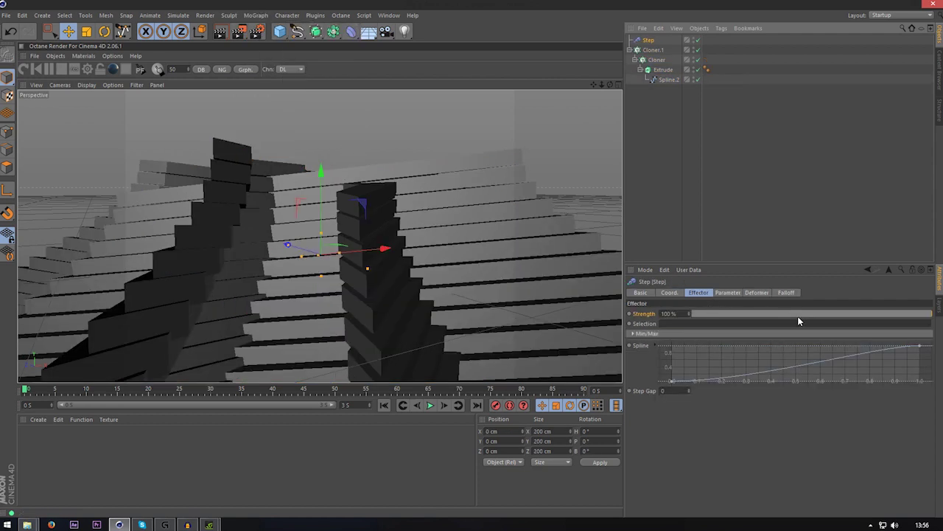
left_click(725, 292)
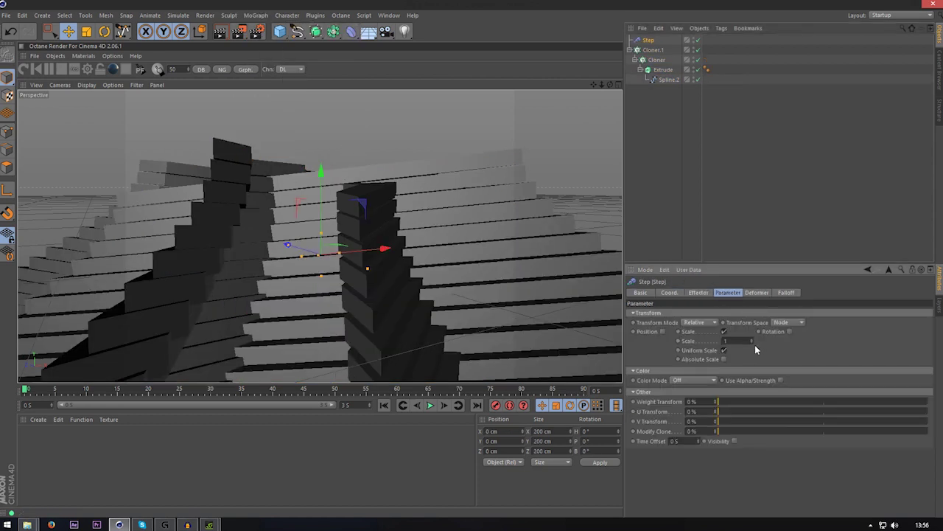
mouse_move(751, 340)
left_mouse_down()
mouse_move(751, 392)
mouse_move(751, 383)
left_mouse_up()
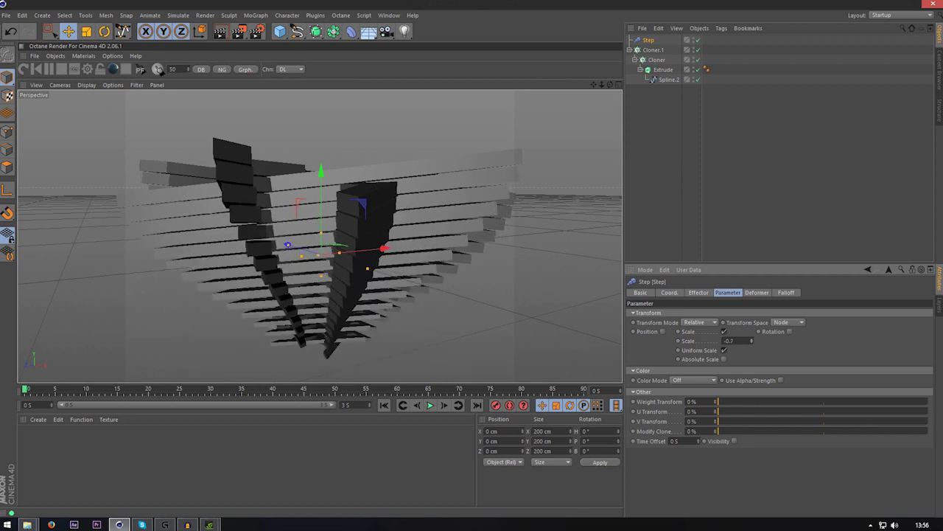
left_click(710, 204)
left_click_drag(609, 86, 579, 136)
left_click_drag(597, 85, 579, 106)
left_click(653, 50)
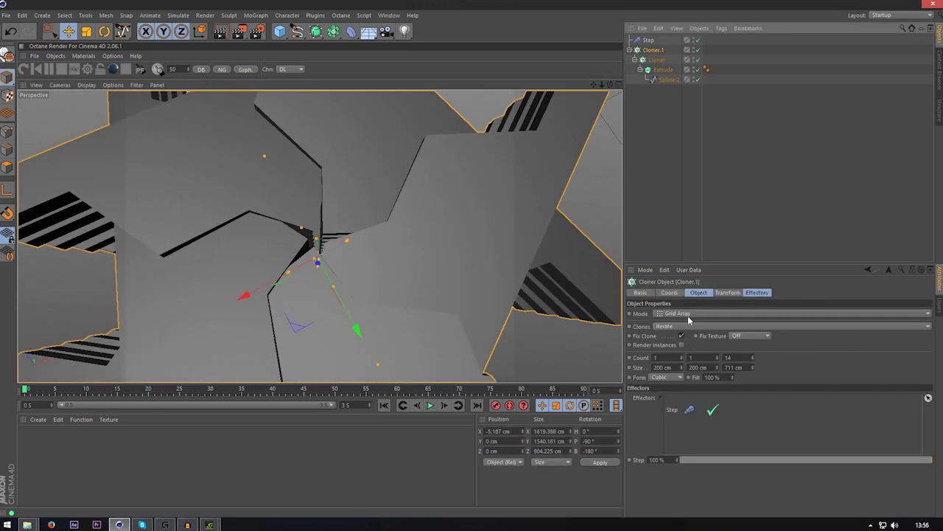
Rename the inner cloner to 'radial'.
left_click(655, 61)
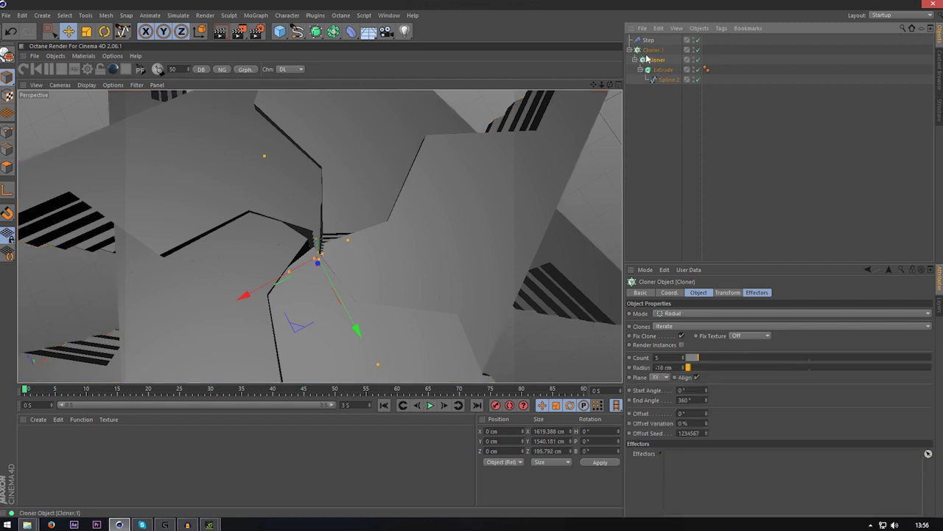
left_click(653, 50)
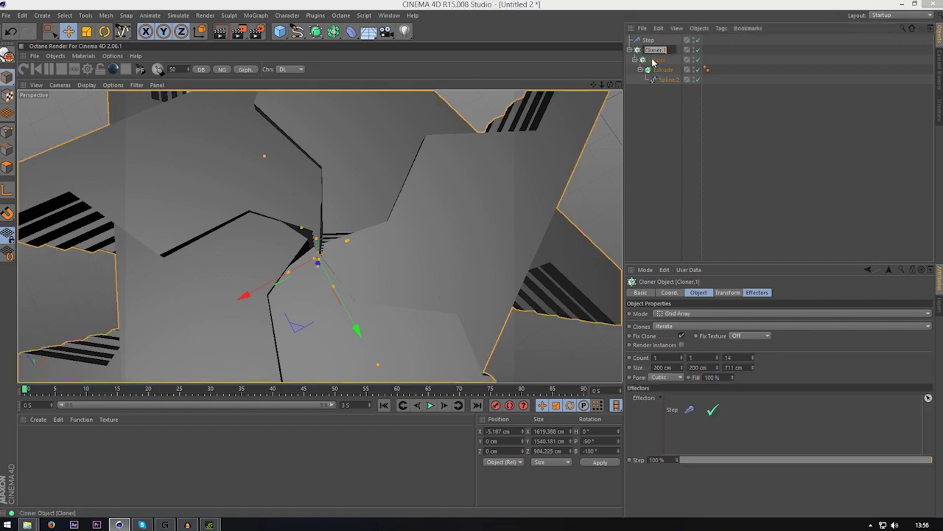
double_click(658, 60)
type("radial")
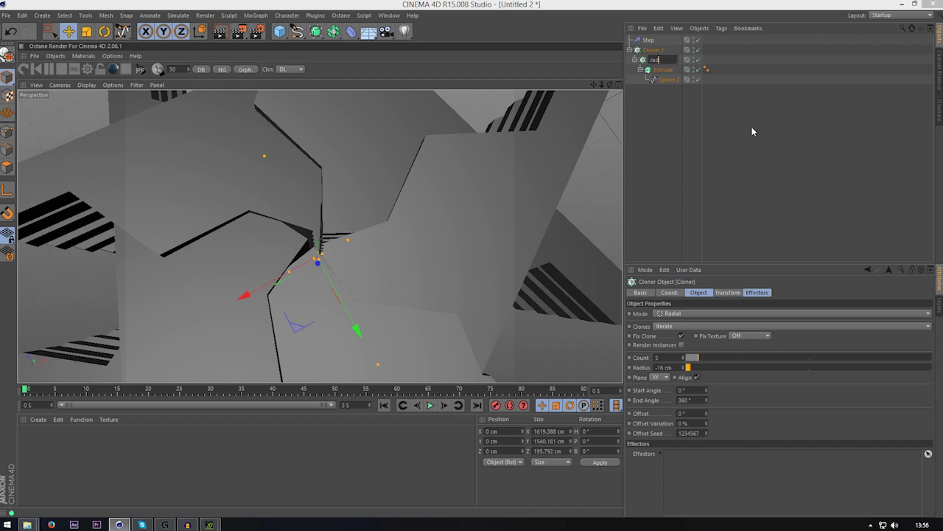
key("Return")
Rename the outer cloner Cloner.1 to 'grid'.
left_click(653, 50)
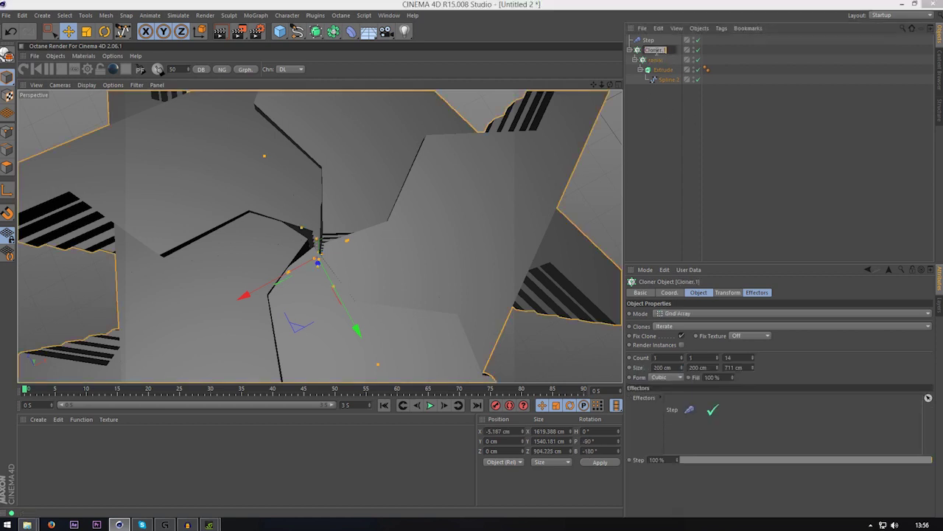
double_click(653, 50)
type("glic")
key("BackSpace")
type("d")
key("Return")
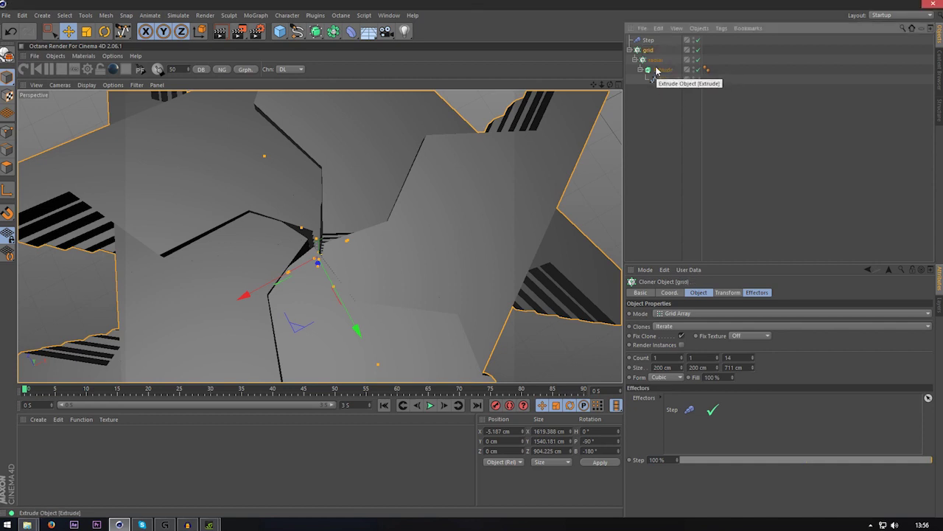
left_click(657, 61)
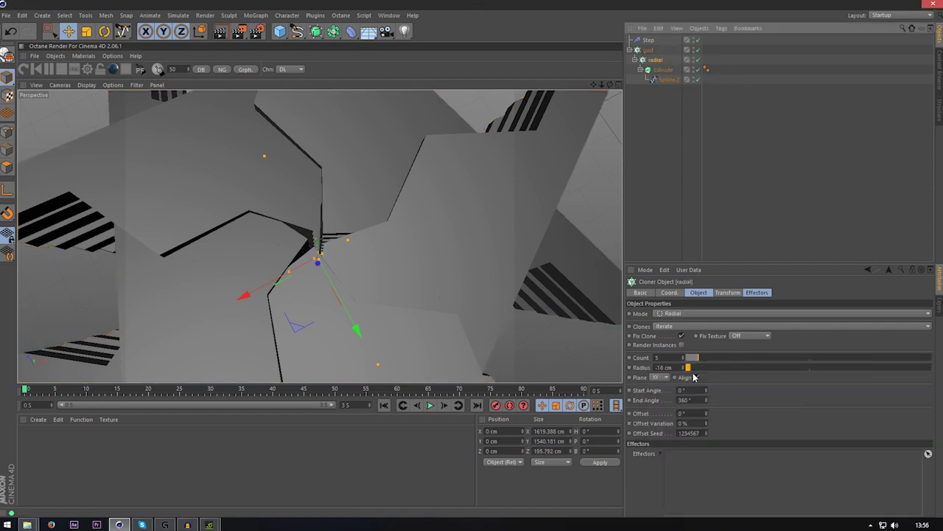
Spread the radial clones into a five-armed star and tune the Step scale to about -0.85.
left_click_drag(686, 367, 625, 101)
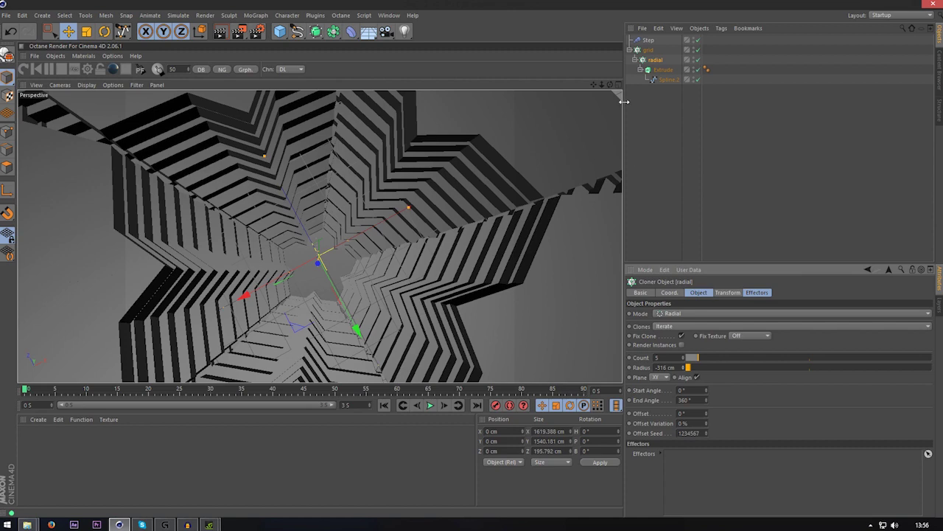
left_click(648, 39)
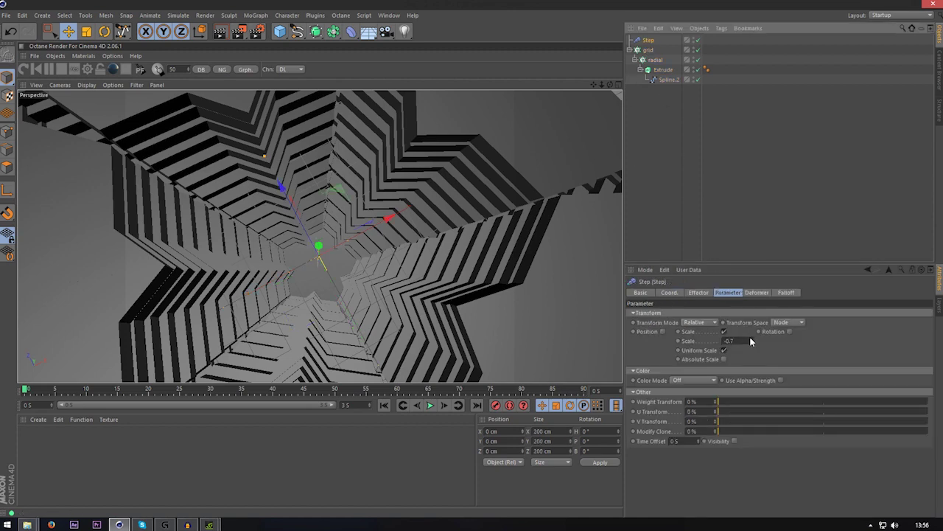
mouse_move(750, 339)
left_mouse_down()
mouse_move(750, 291)
mouse_move(751, 344)
mouse_move(739, 337)
left_mouse_up()
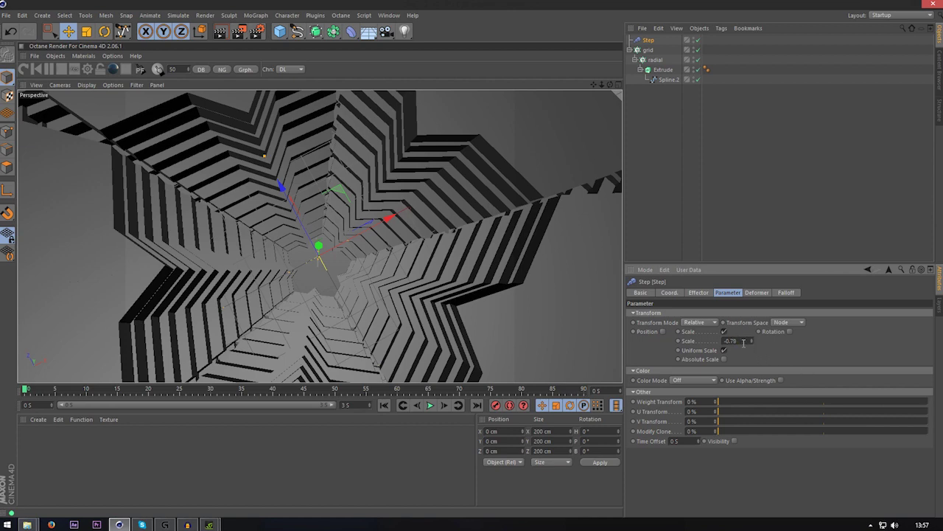
left_click_drag(743, 341, 740, 340)
left_click(675, 215)
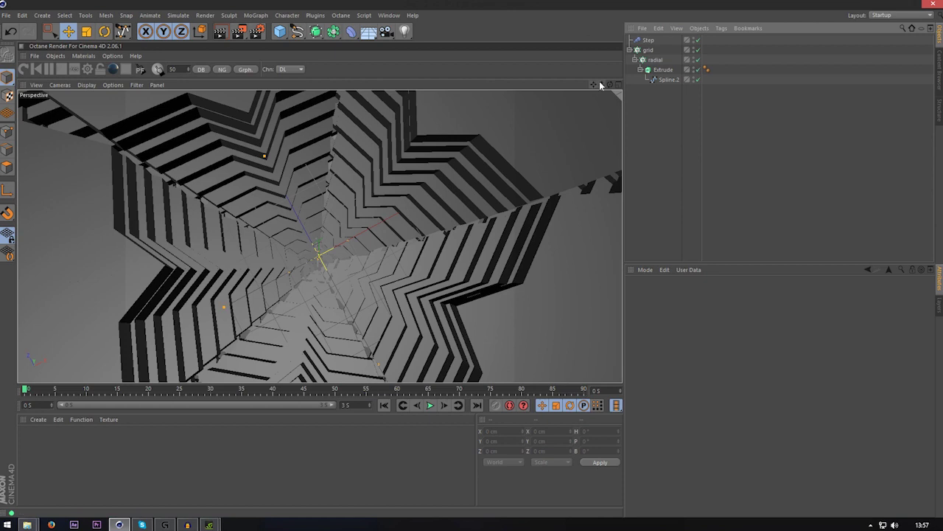
Nudge the Step scale toward -0.92 and set the radial radius to -2 cm.
mouse_move(320, 237)
left_mouse_down("alt")
mouse_move(347, 243)
mouse_move(369, 221)
mouse_move(320, 237)
left_mouse_up("alt")
scroll(320, 237, "up", 3)
left_click(361, 199)
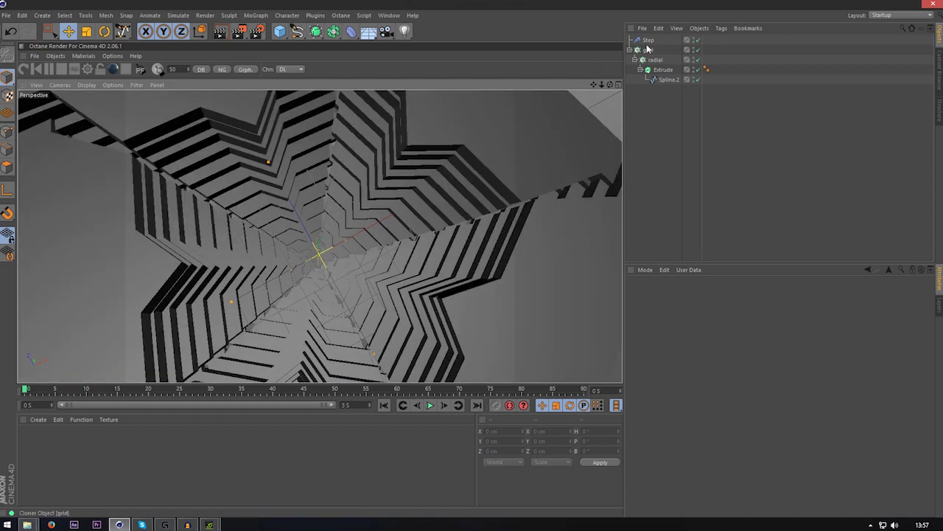
left_click(649, 40)
left_click_drag(750, 344, 752, 335)
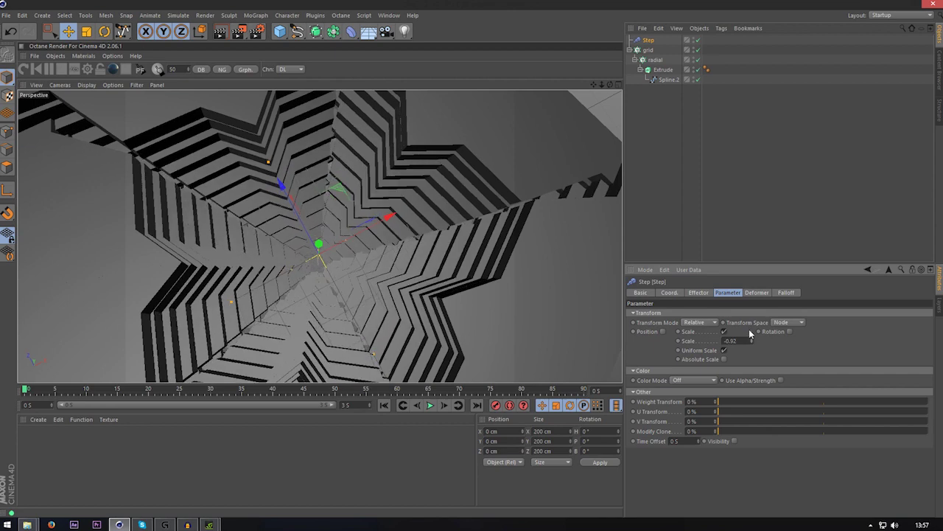
left_click(654, 59)
mouse_move(679, 367)
left_mouse_down()
mouse_move(679, 390)
mouse_move(679, 369)
left_mouse_up()
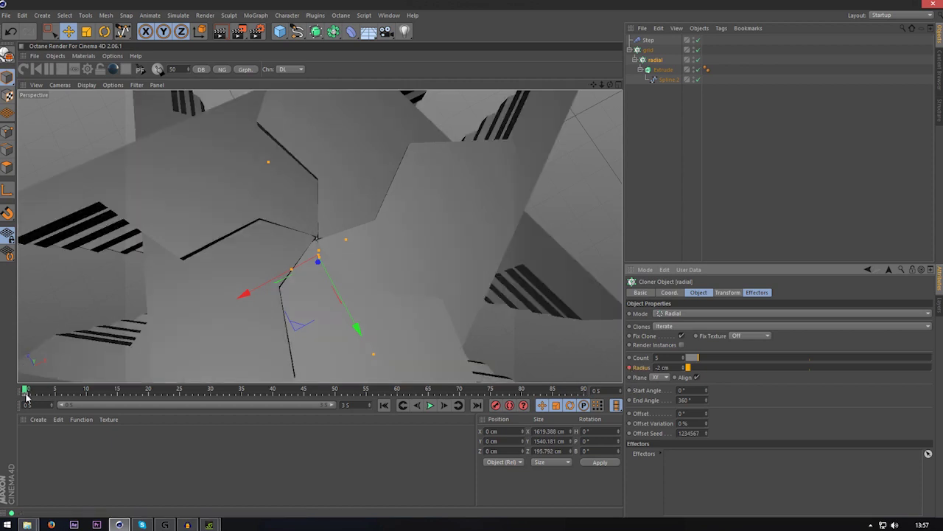
Key a larger radial radius near the final frame and rotate the clones to about -90° pitch.
left_click_drag(26, 393, 750, 450)
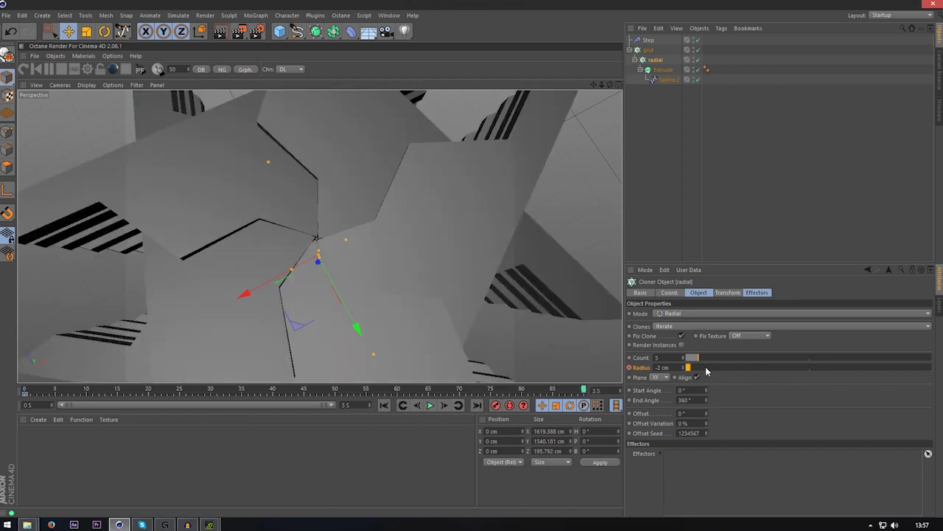
left_click_drag(705, 368, 671, 396)
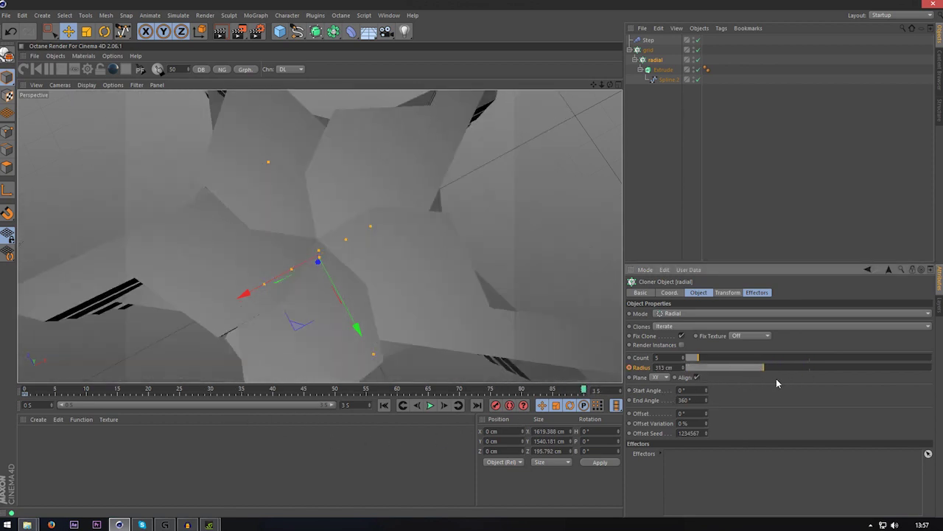
left_click_drag(780, 367, 930, 367)
left_click_drag(870, 367, 656, 386)
left_click_drag(583, 391, 26, 413)
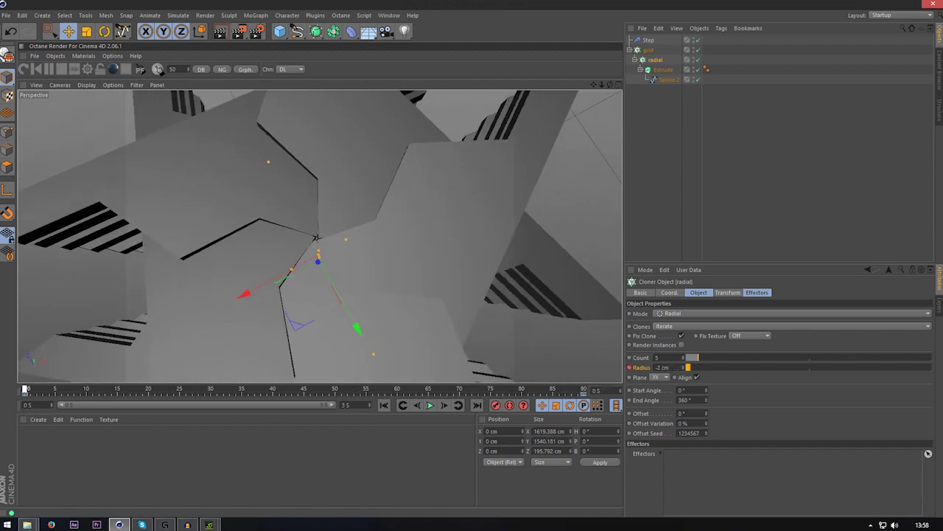
left_click(722, 294)
left_click_drag(786, 336, 693, 353)
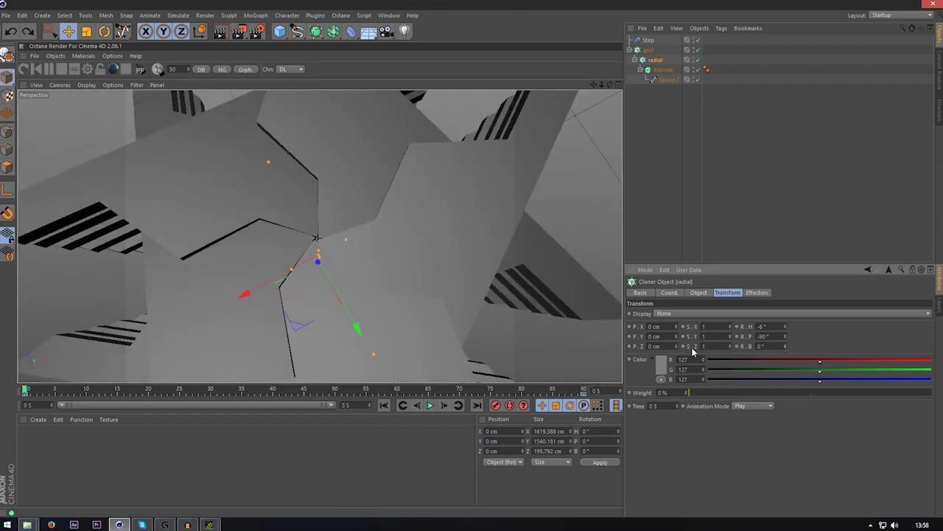
Keyframe the clones' bank rotation at 0°, discarding a trial bank spin.
left_click(737, 345, "ctrl")
left_click_drag(522, 390, 683, 405)
mouse_move(785, 345)
left_mouse_down()
mouse_move(741, 361)
mouse_move(775, 368)
left_mouse_up()
key("ctrl+z")
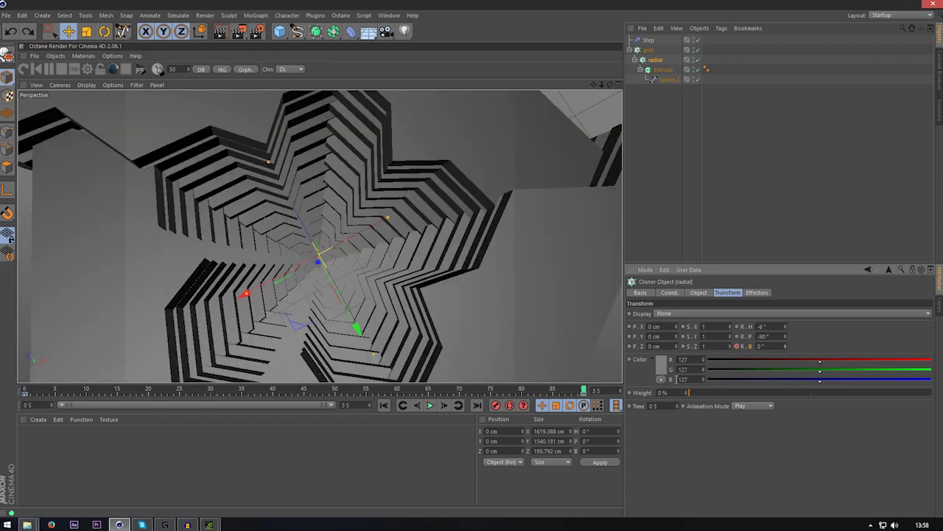
Return to frame 0 and show the grid cloner's coordinates.
left_click(32, 391)
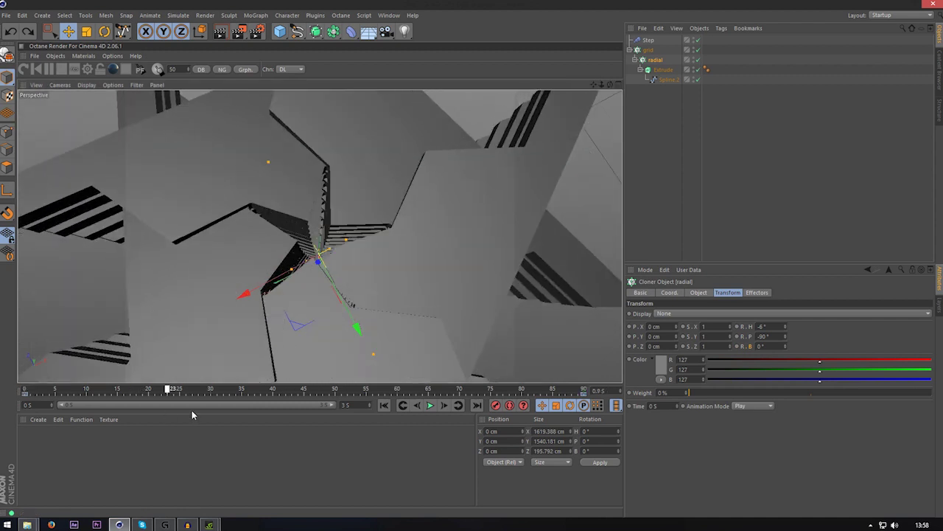
left_click(649, 50)
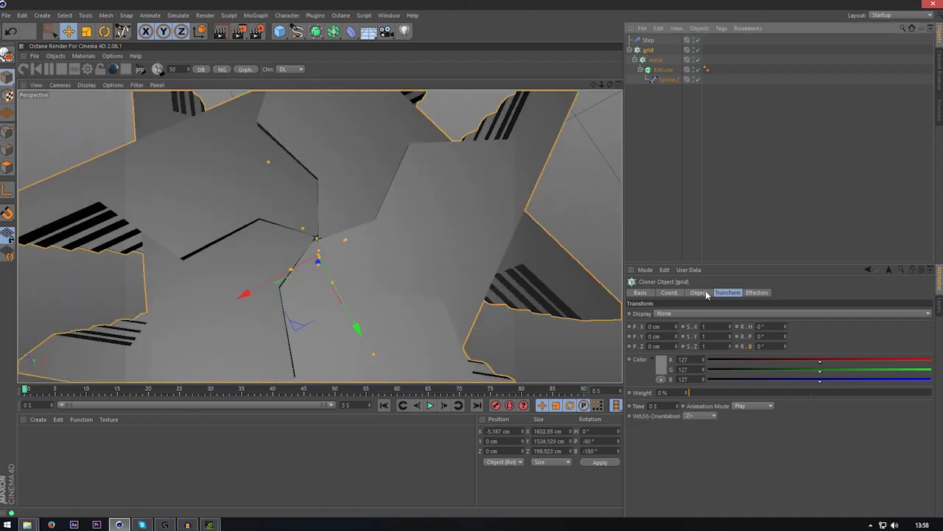
left_click(669, 291)
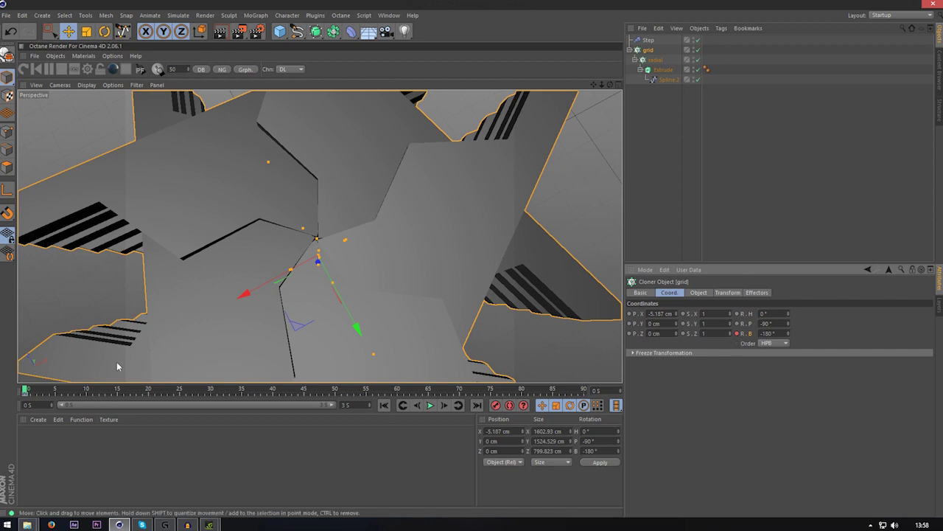
Key the grid cloner's bank rotation at about -321° near the end and scrub to review the twist.
key("F8")
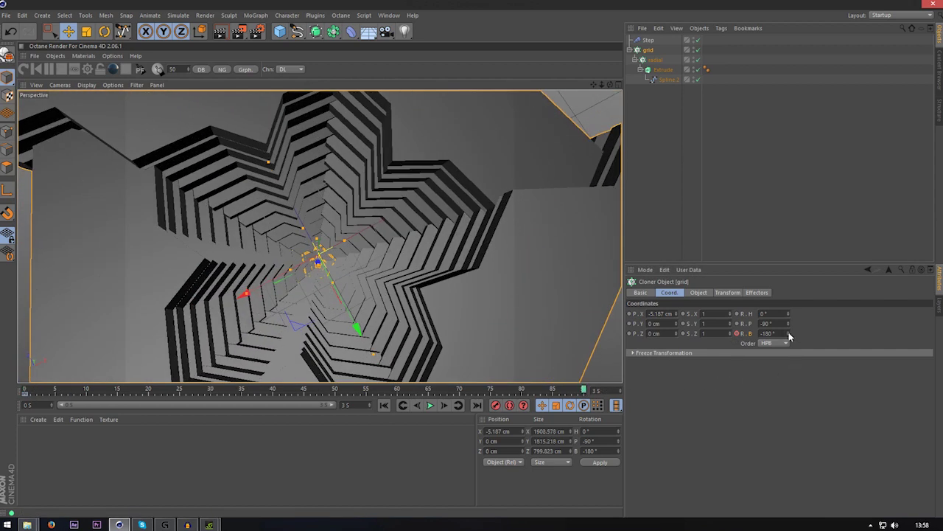
left_click_drag(787, 334, 690, 334)
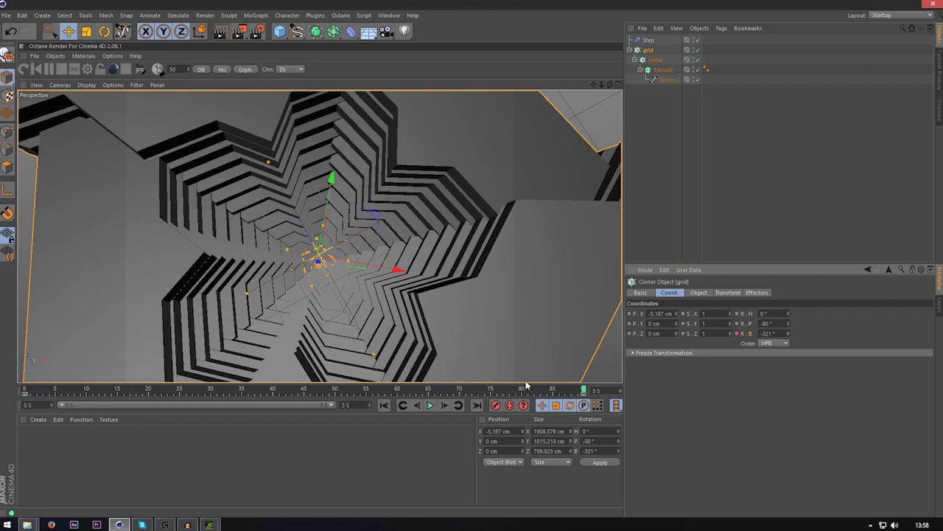
left_click_drag(584, 390, 454, 390)
left_click_drag(413, 416, 281, 389)
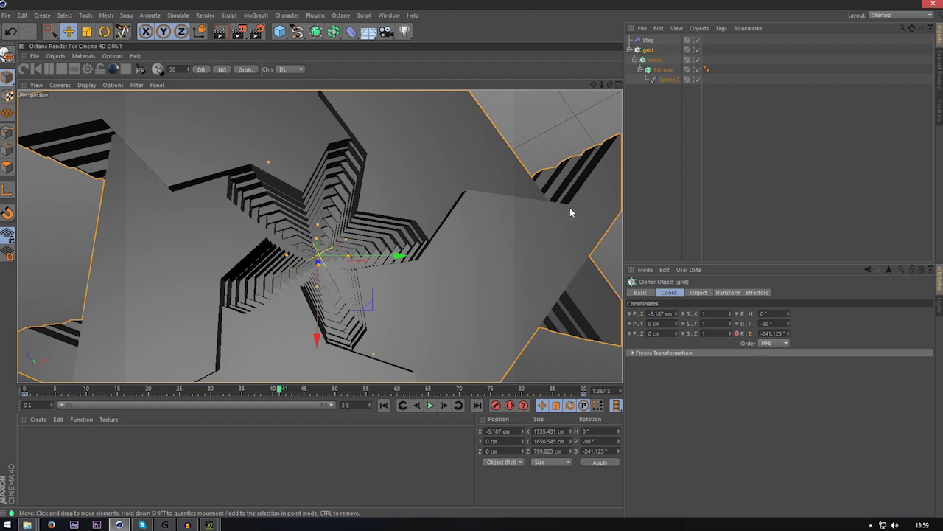
Add a camera, look through it, and set its position to 0, 0, 0.
left_click(386, 30)
left_click(699, 39)
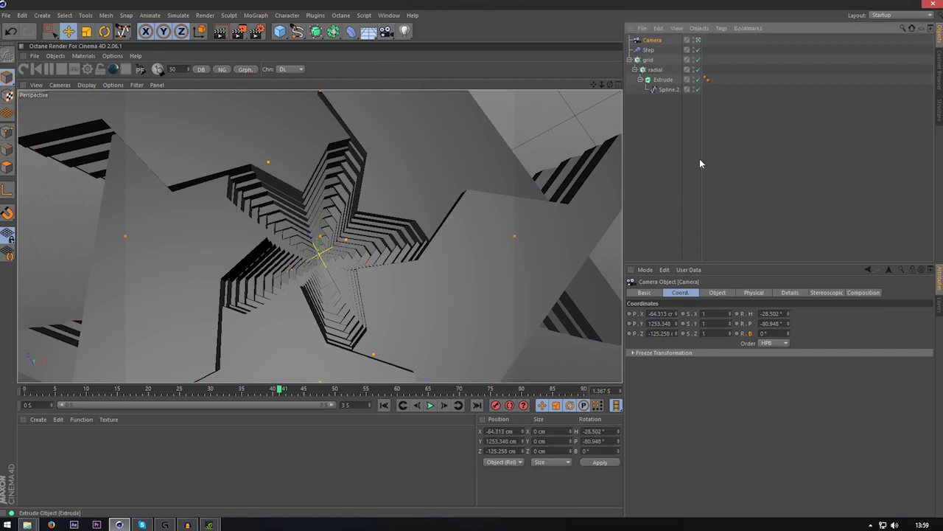
left_click(650, 313)
type("0")
key("Tab")
type("0")
key("Tab")
type("0")
key("Return")
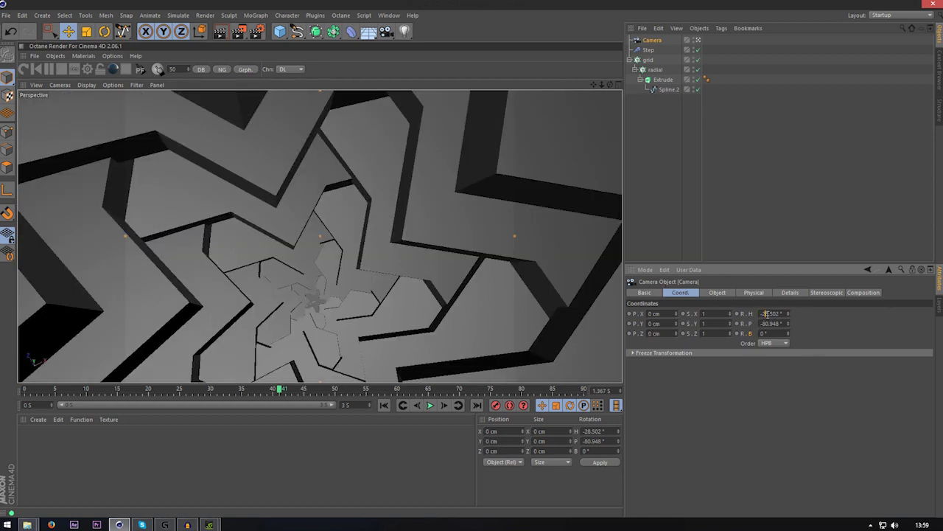
Give the camera 0° heading and -90° pitch and raise it to about 970 cm Y.
left_click(766, 313)
type("0")
key("Tab")
type("0")
key("Return")
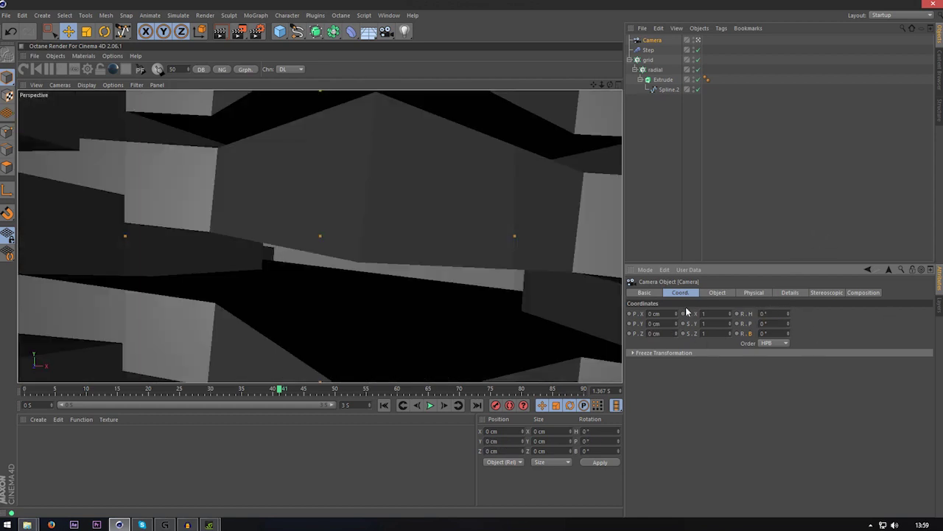
left_click_drag(788, 324, 788, 393)
left_click(766, 323)
type("-90")
key("Return")
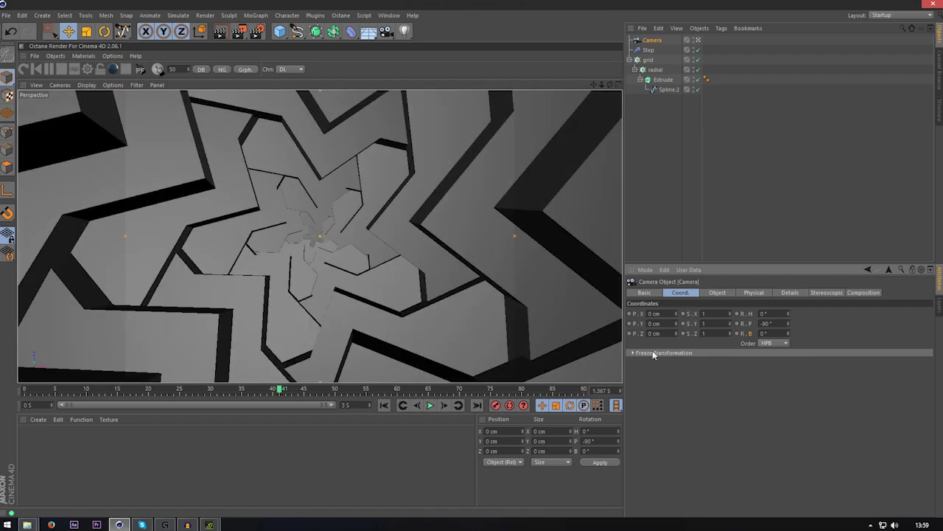
key("ctrl+z")
mouse_move(676, 324)
left_mouse_down()
mouse_move(818, 324)
mouse_move(687, 327)
left_mouse_up()
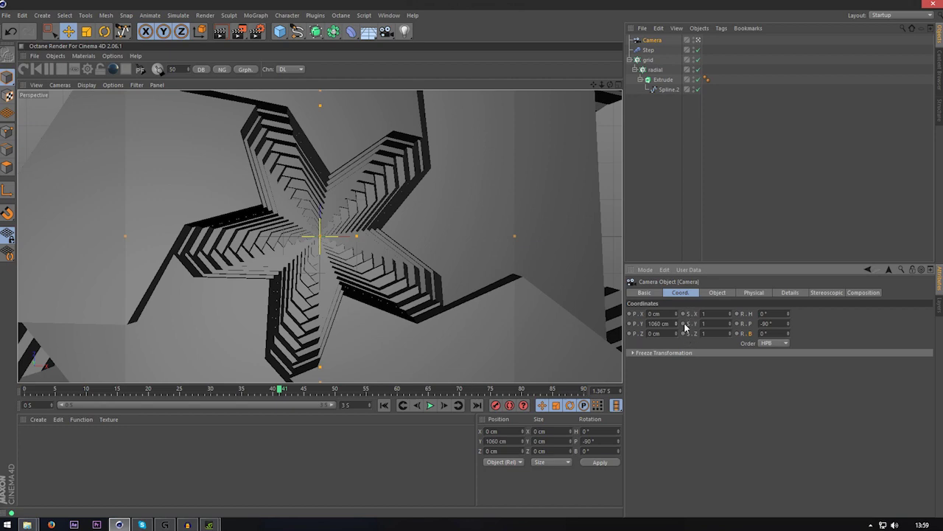
left_click_drag(679, 325, 591, 384)
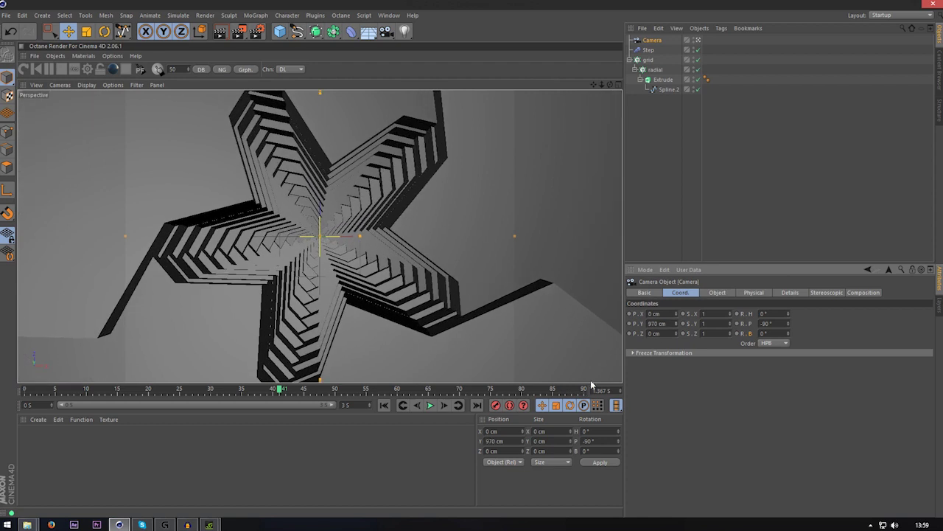
Record a camera keyframe at frame 0 with the camera at 970 cm height.
left_click(384, 405)
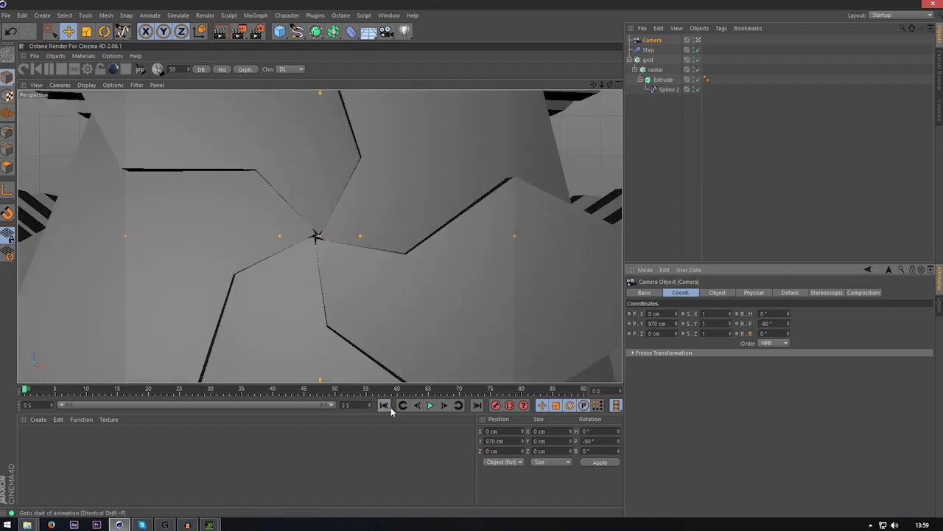
left_click(506, 404)
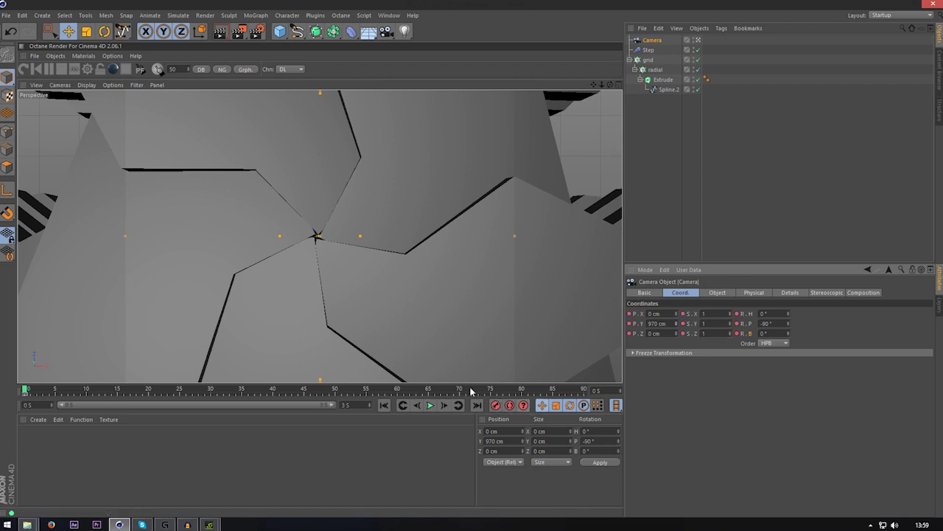
left_click(698, 40)
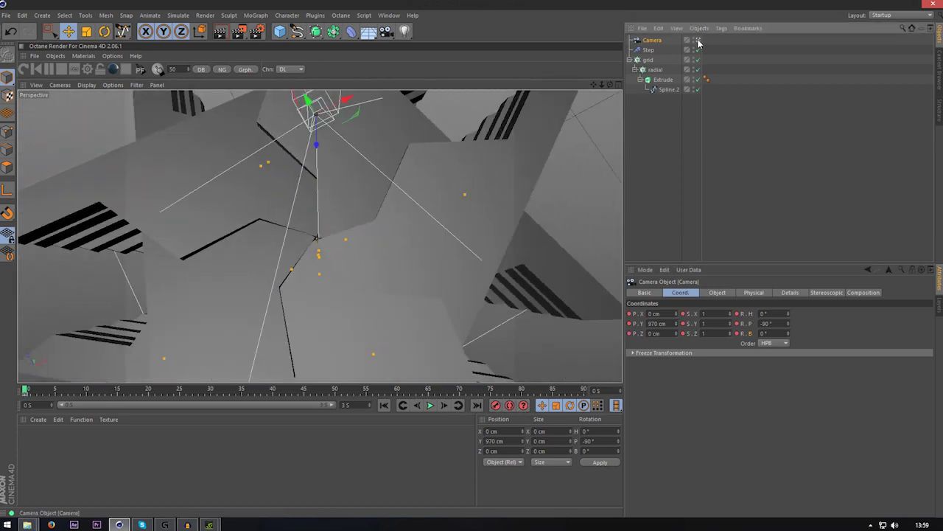
left_click(698, 41)
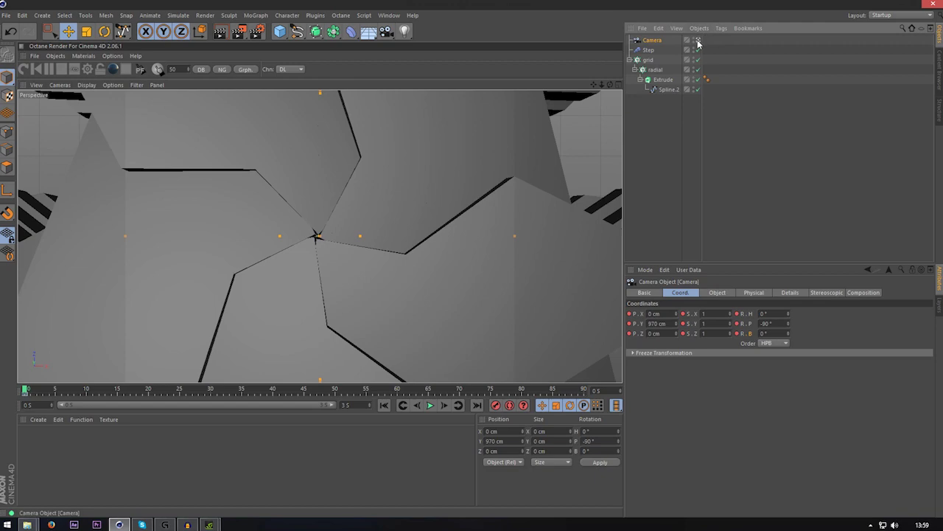
left_click(698, 40)
left_click(697, 40)
left_click(698, 41)
At the last frame, lower the camera to -390 cm Y.
left_click_drag(602, 84, 642, 42)
scroll(319, 236, "down", 3)
left_click(699, 40)
left_click(583, 390)
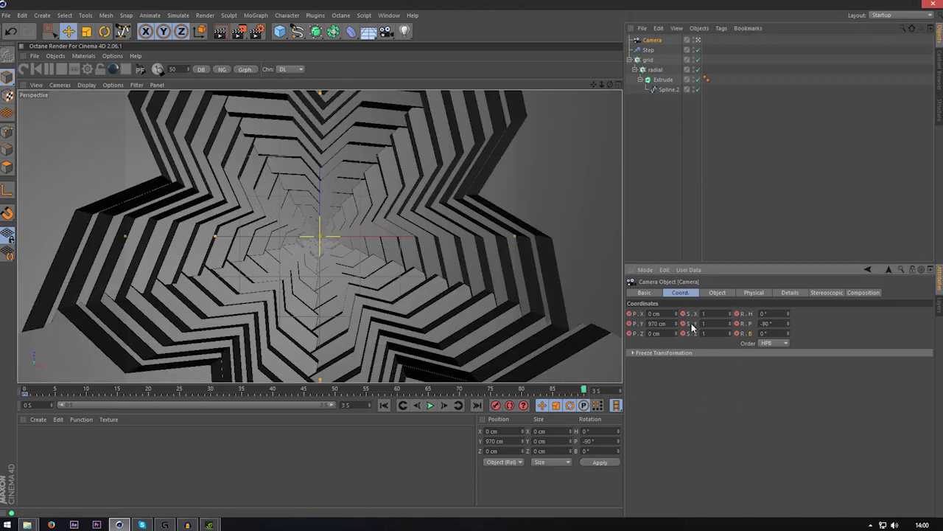
mouse_move(678, 324)
left_mouse_down()
mouse_move(678, 354)
mouse_move(676, 310)
mouse_move(676, 330)
left_mouse_up()
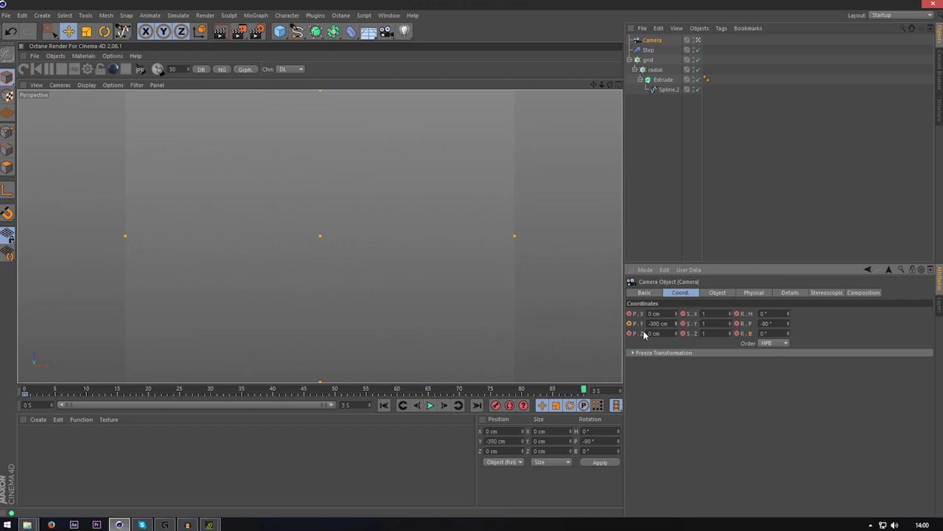
Set the camera's bank rotation to 180° at the final frame.
left_click(648, 59)
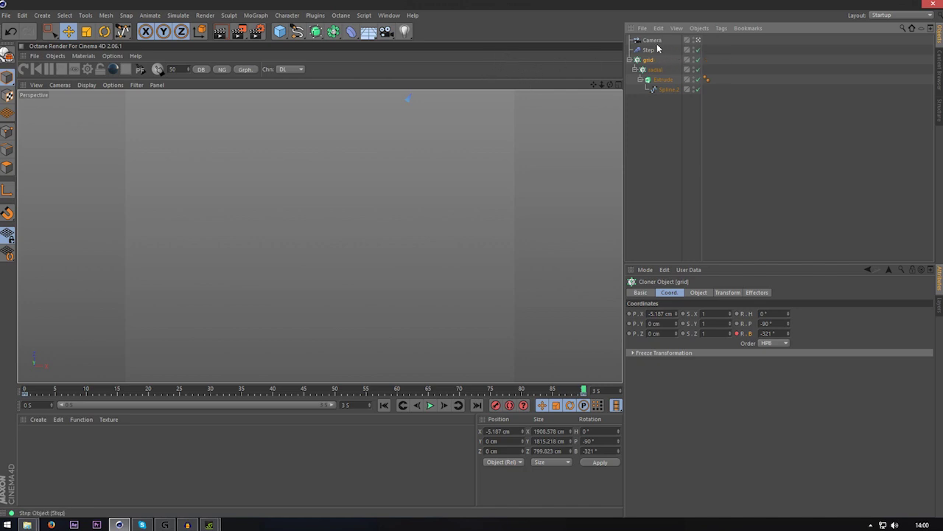
left_click(384, 404)
left_click(650, 41)
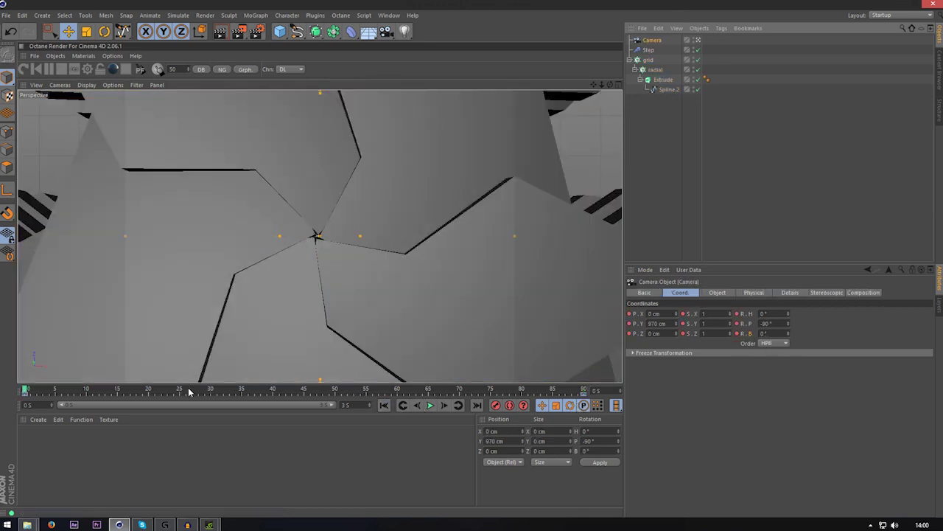
left_click_drag(198, 392, 584, 390)
double_click(764, 334)
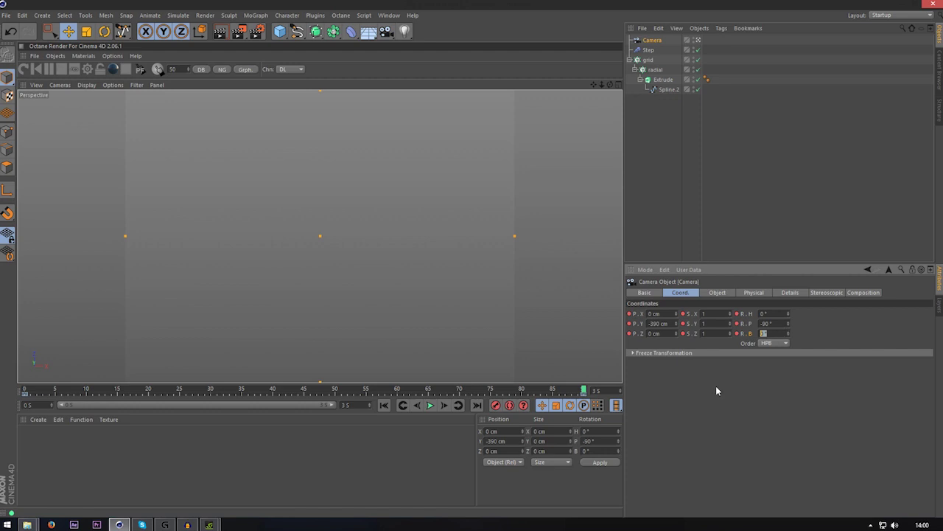
key("BackSpace")
type("180")
key("Return")
Scrub and play back the animation to check the camera roll through the tunnel.
left_click_drag(459, 389, 55, 405)
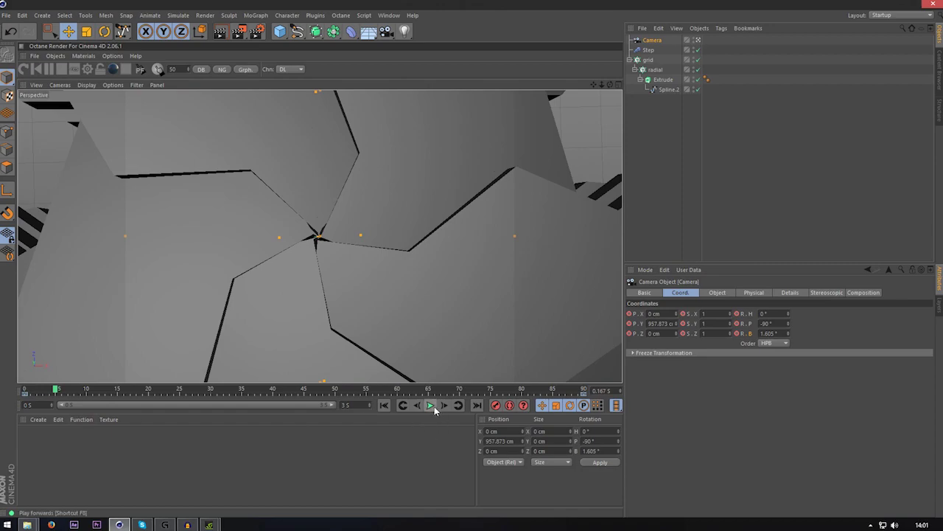
left_click(432, 406)
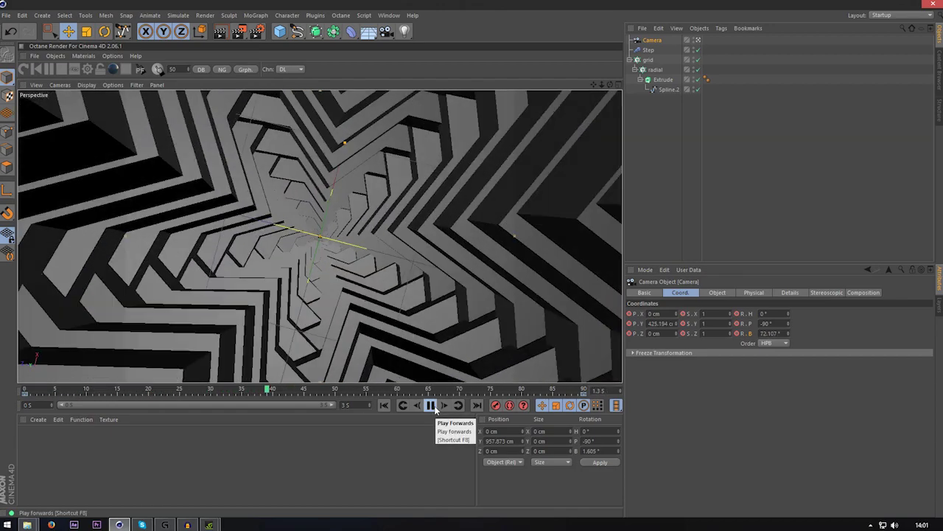
left_click(432, 406)
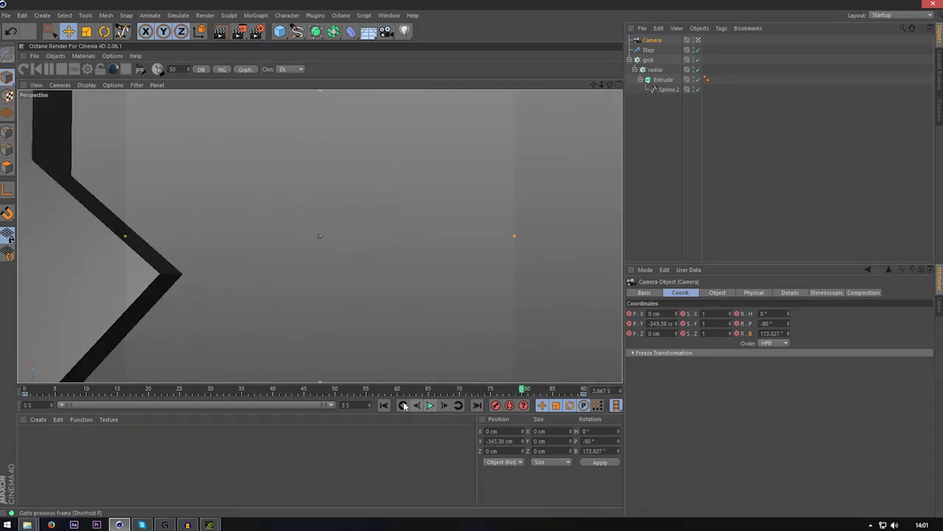
left_click_drag(516, 390, 176, 402)
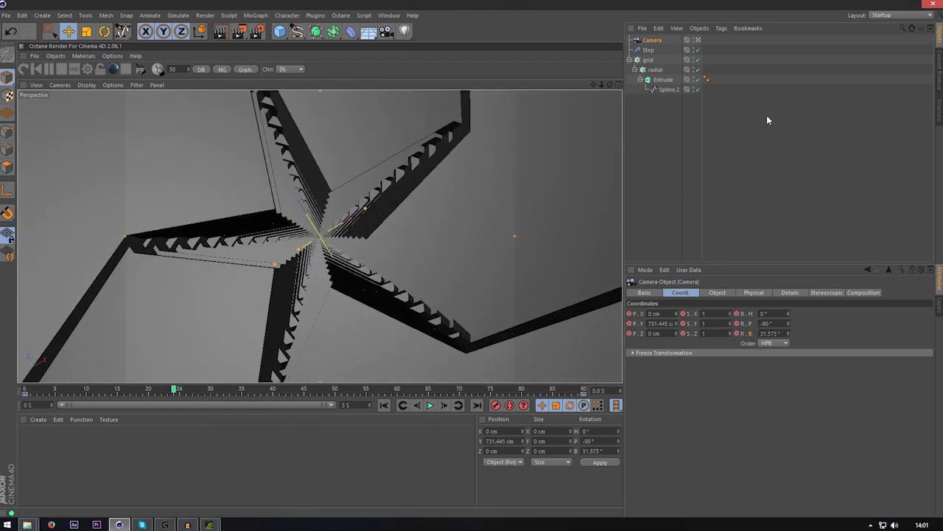
Duplicate grid as grid.1 and set its Extrude start and end caps to Fillet.
left_click(650, 62)
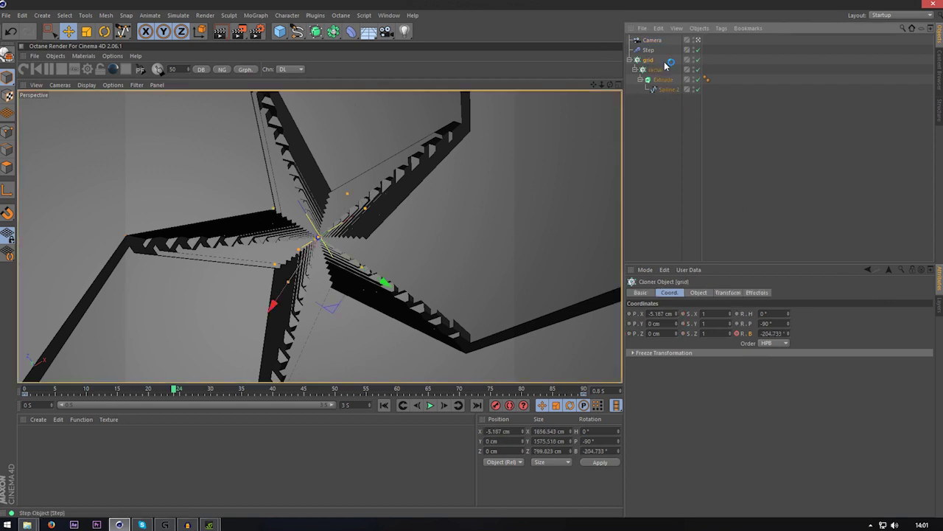
left_click_drag(651, 62, 655, 56, "ctrl")
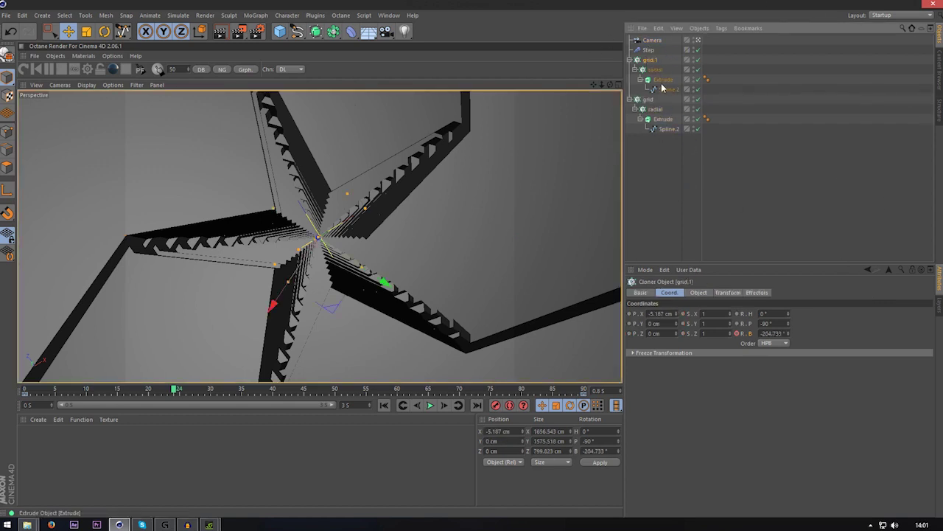
left_click(662, 79)
left_click(699, 292)
left_click(711, 314)
left_click(689, 342)
left_click(720, 343)
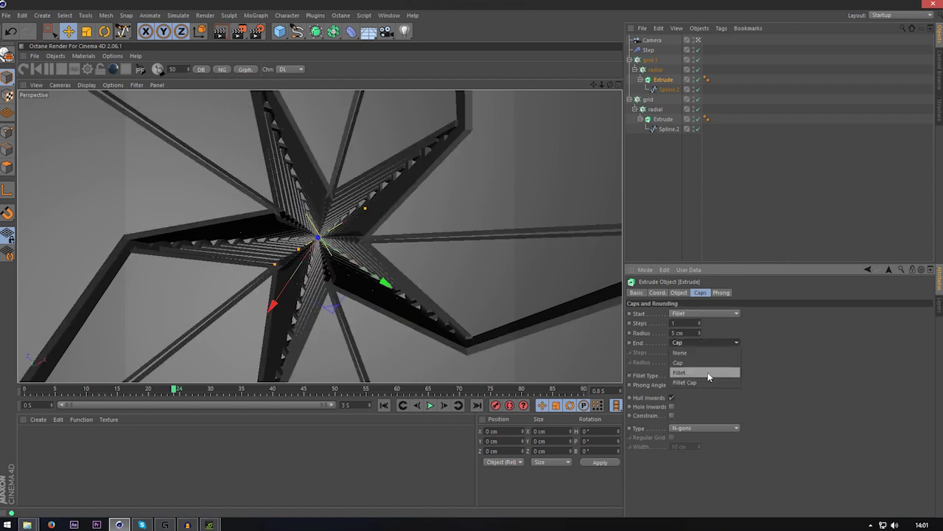
left_click(678, 372)
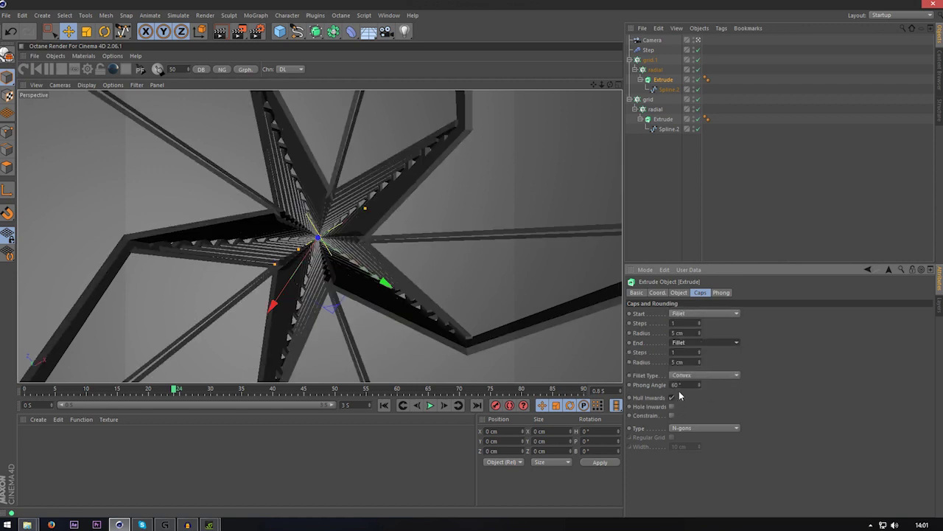
Give both fillet caps a 1 cm radius and create a new material.
double_click(693, 332)
type("1")
key("Return")
type("1")
key("Return")
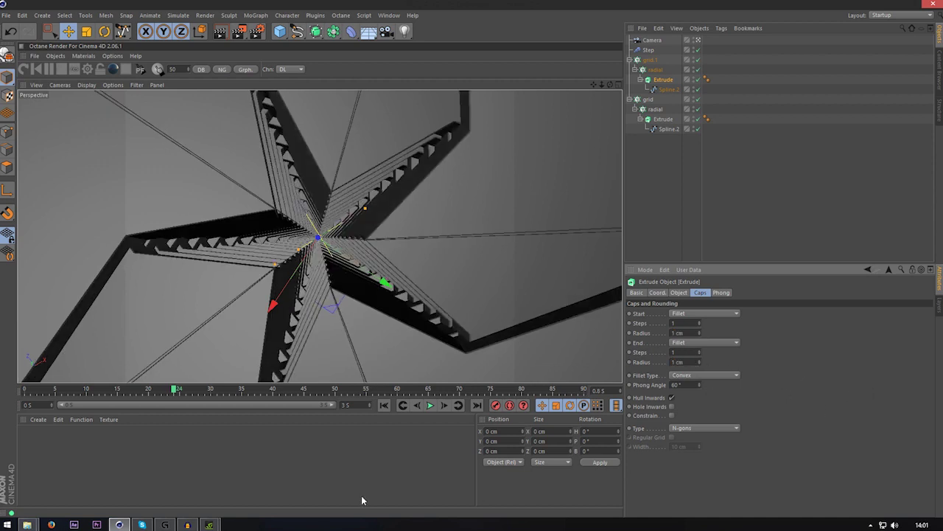
double_click(48, 466)
Set the new material's colour to a strong blue.
double_click(28, 438)
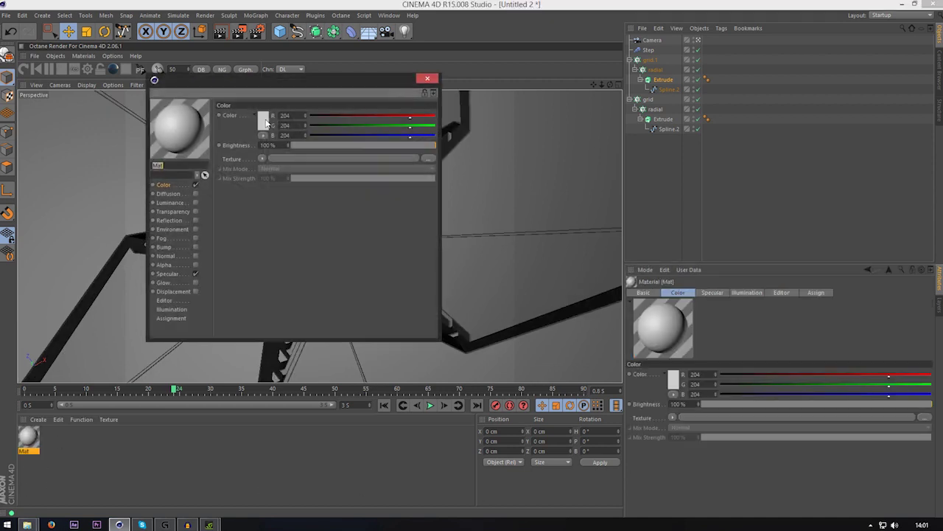
left_click(259, 120)
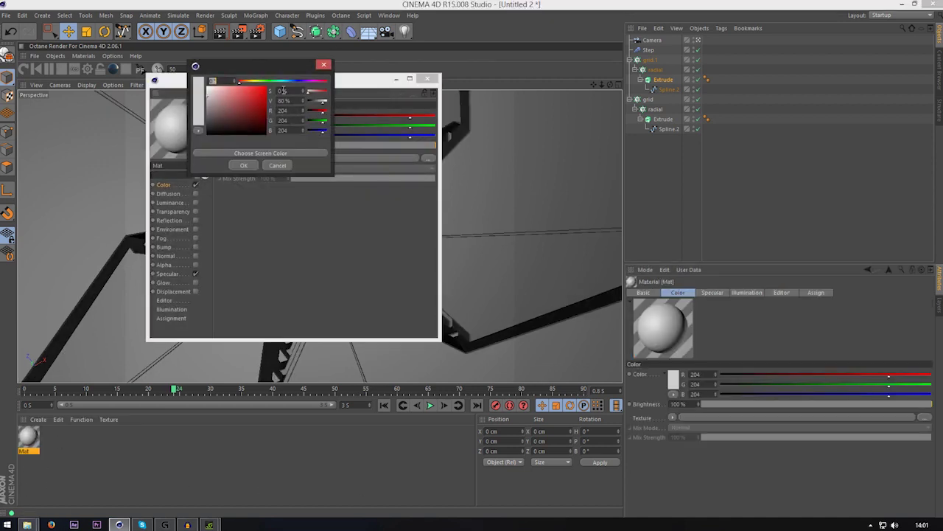
left_click(296, 82)
left_click(265, 87)
left_click(243, 165)
Enable luminance at 13% and glow with 50% inner and outer strength.
left_click(172, 203)
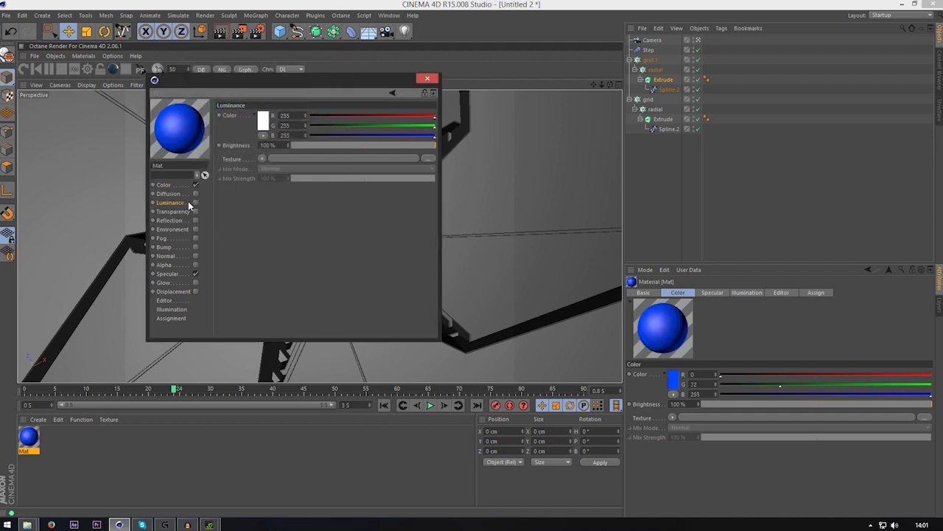
left_click(195, 202)
left_click(312, 145)
left_click(167, 283)
left_click(195, 282)
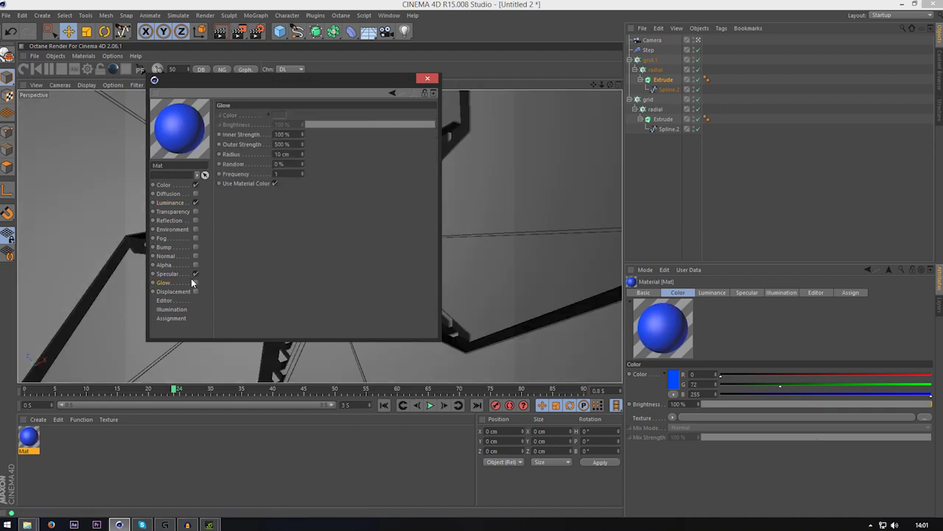
type("50")
key("Tab")
type("50")
key("Return")
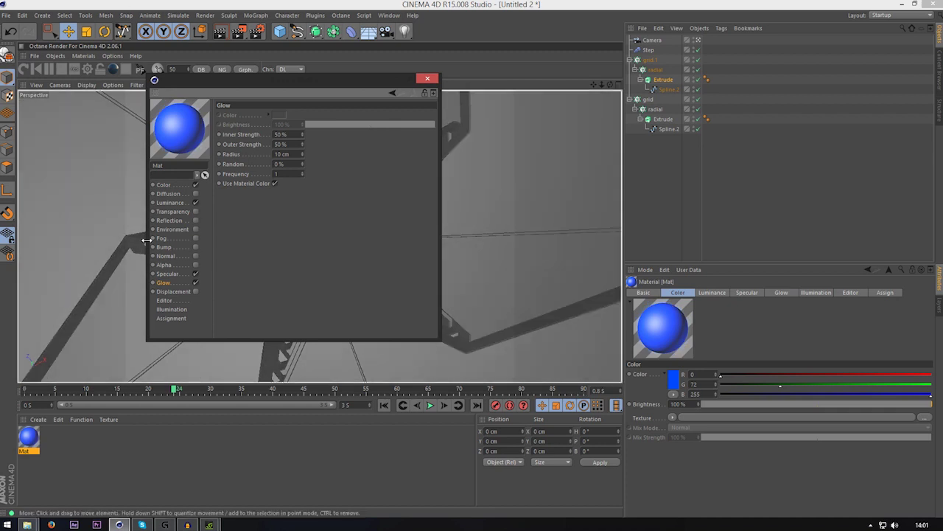
Enable 27% reflection with a Fresnel texture at about 16% mix strength.
left_click(175, 230)
left_click(171, 220)
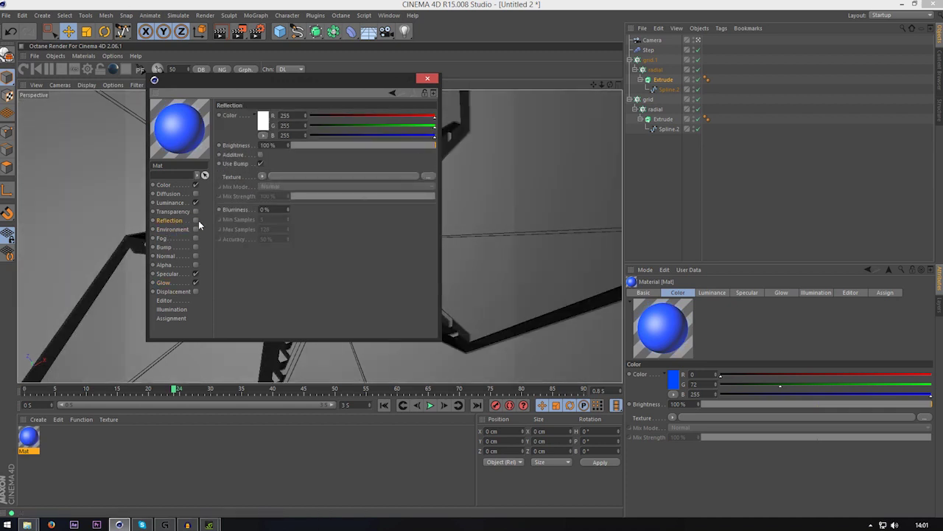
left_click(195, 221)
left_click(337, 145)
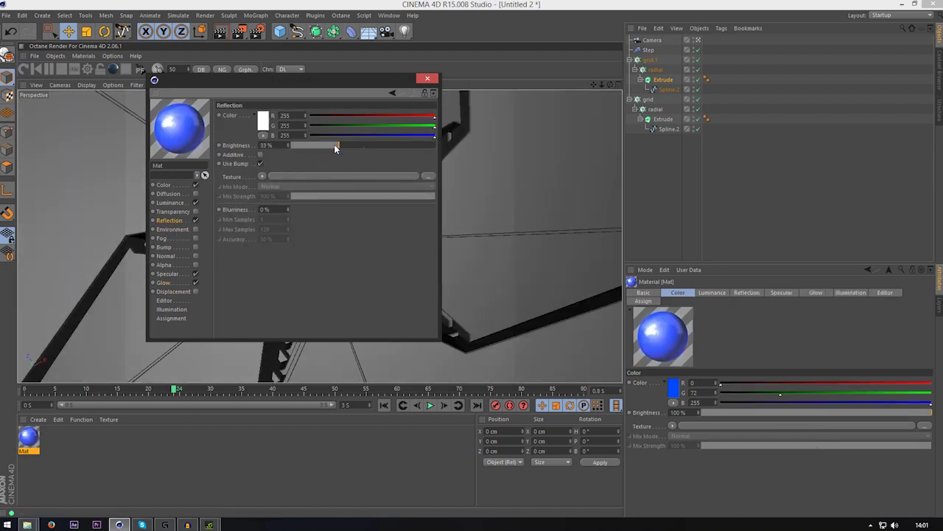
left_click(330, 146)
left_click(262, 177)
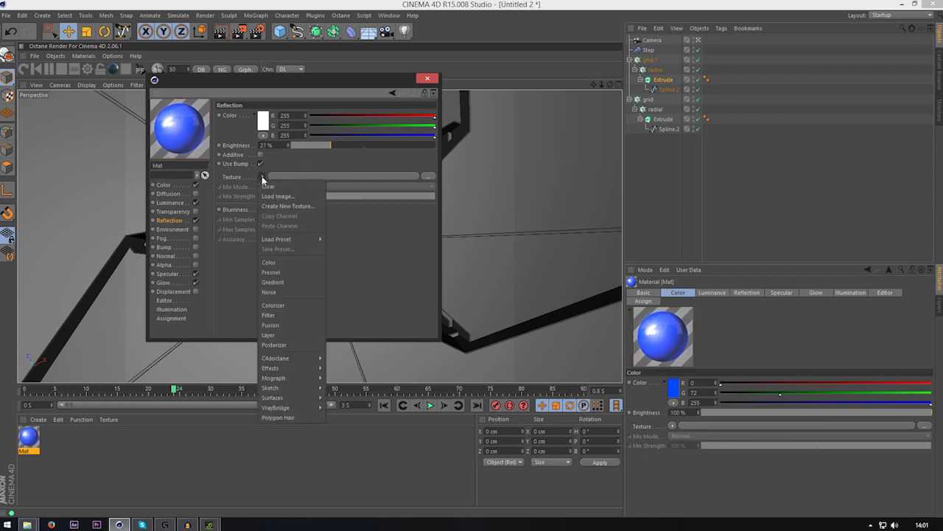
left_click(289, 272)
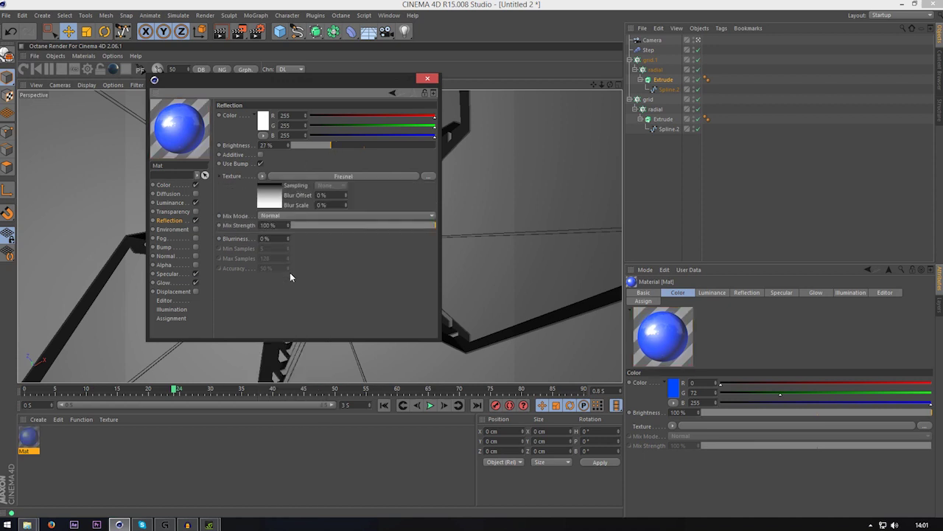
left_click(319, 225)
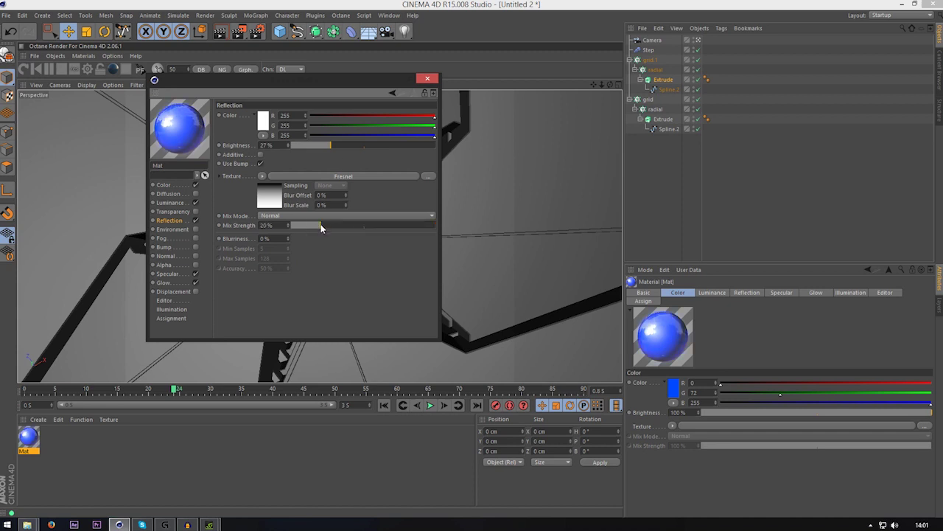
left_click(315, 225)
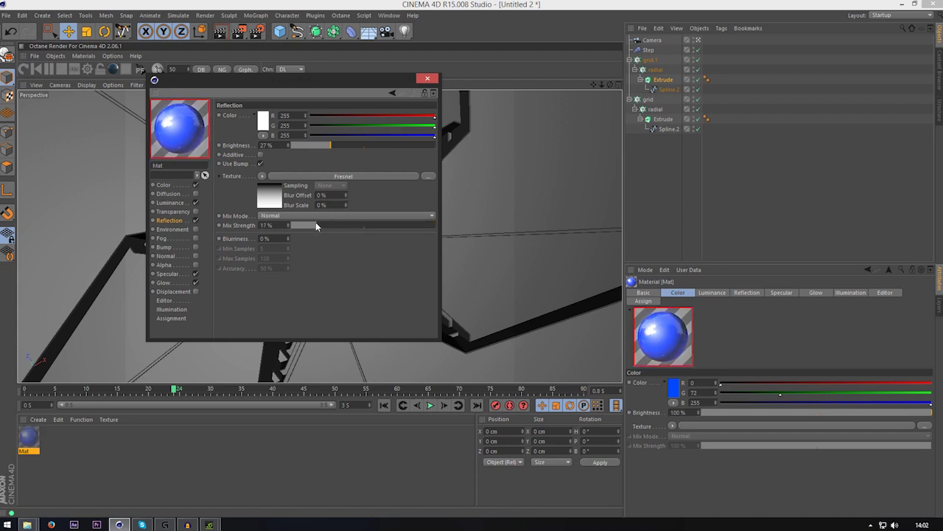
Apply the blue material to grid.1.
left_click(428, 79)
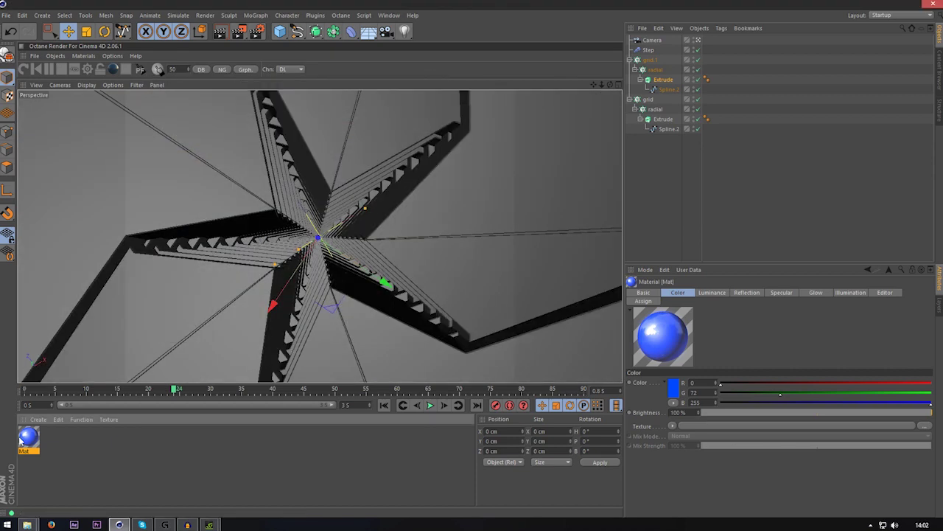
left_click_drag(651, 57, 653, 59)
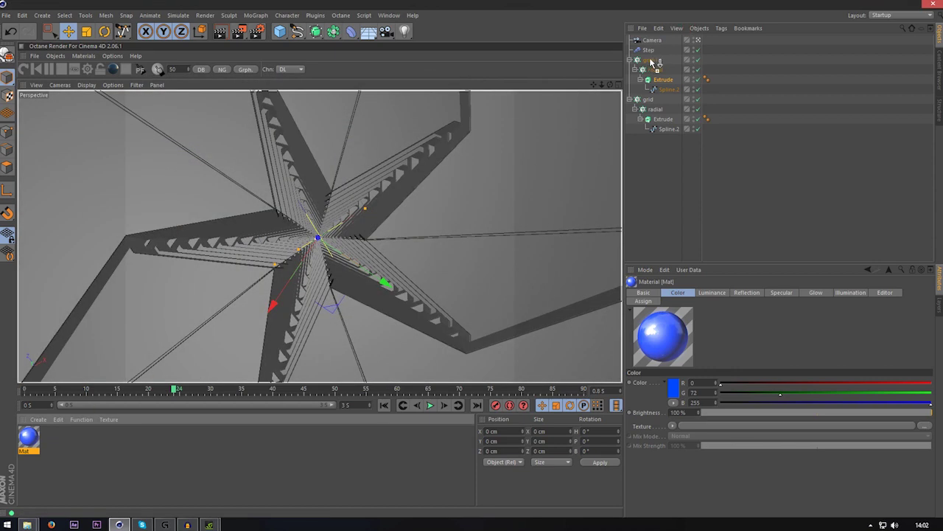
left_click(679, 212)
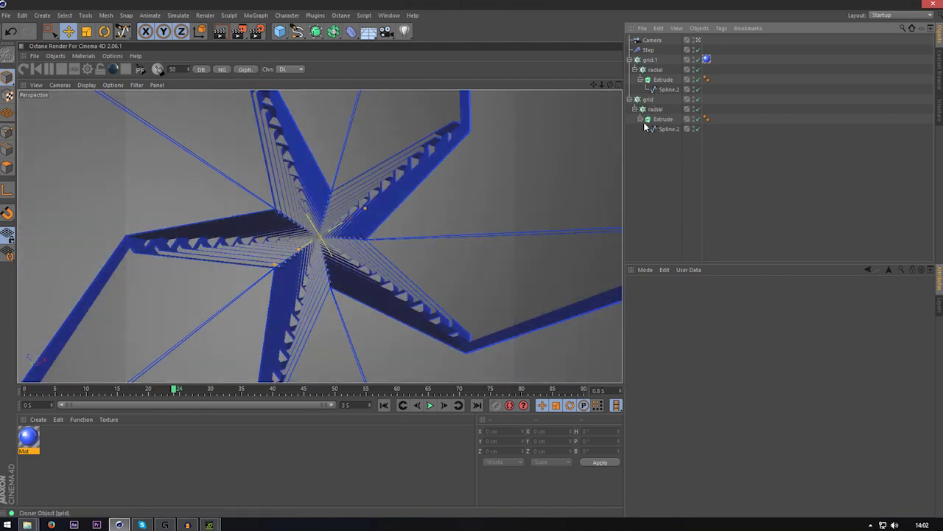
left_click(663, 119)
Give the grid extrusion 0.5 cm Fillet Caps at start and end, then create and open new material Mat.1.
left_click(704, 314)
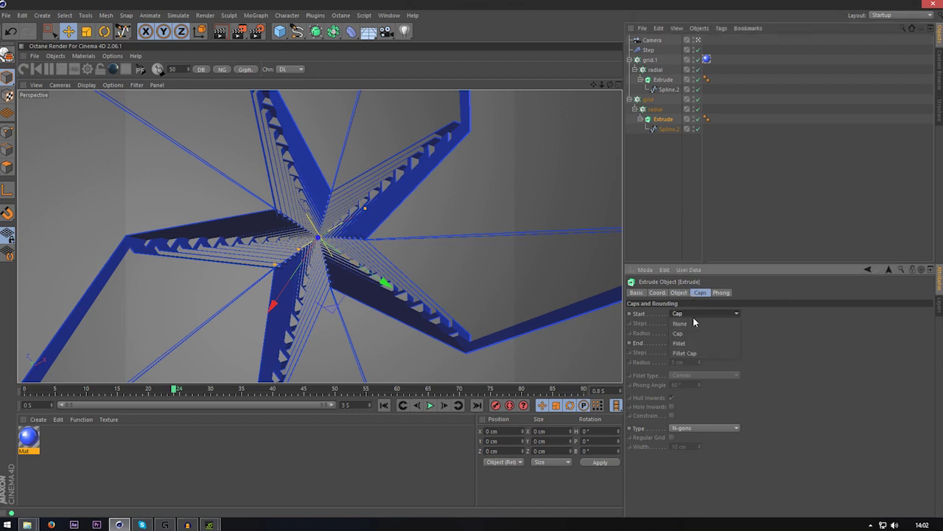
left_click(700, 345)
left_click(704, 343)
left_click(697, 373)
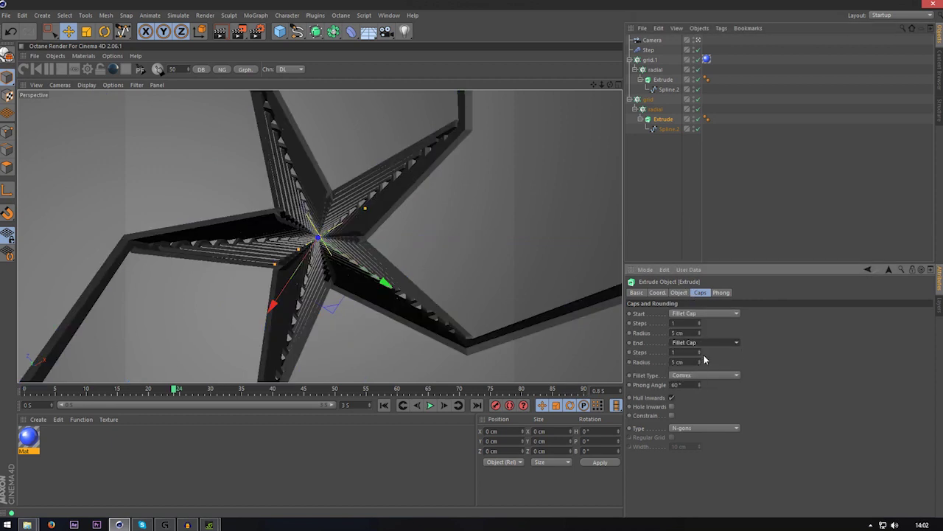
left_click(693, 362)
type(".5")
left_click(697, 332)
type(".5")
key("Return")
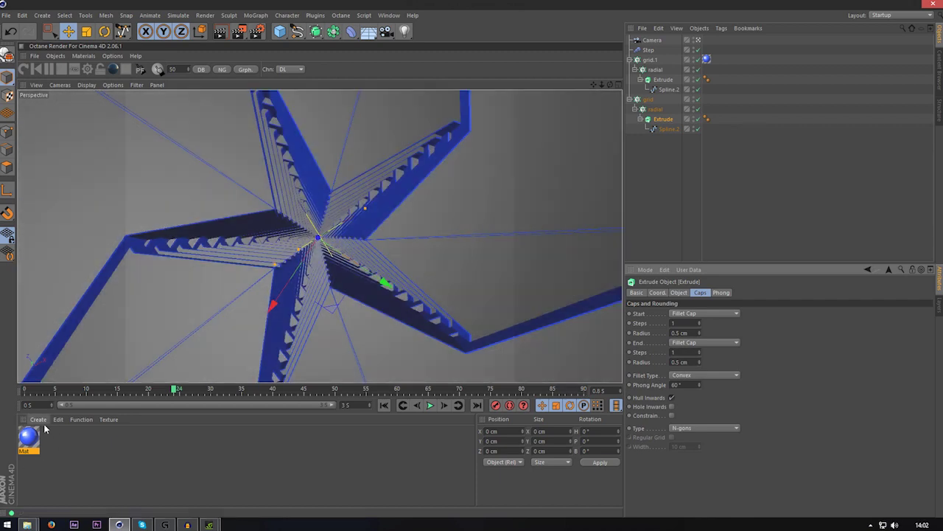
double_click(77, 460)
double_click(22, 441)
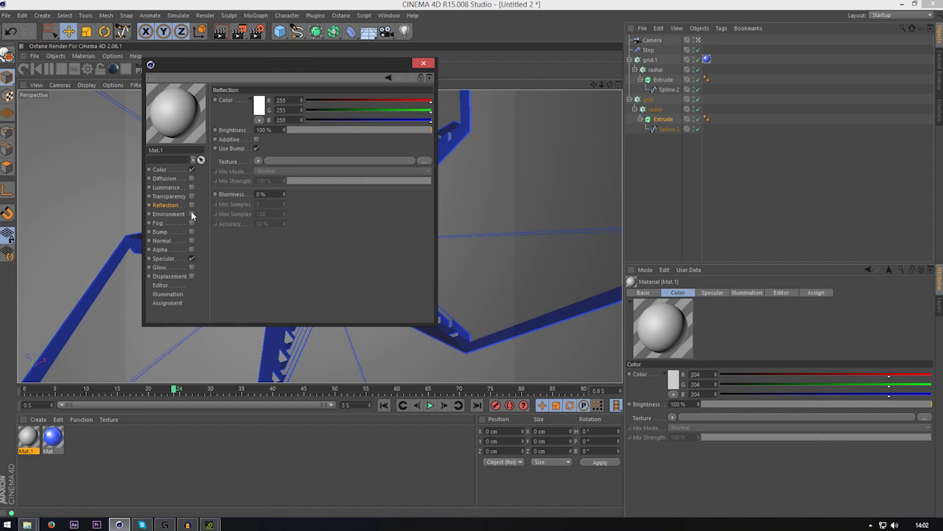
Enable Mat.1's reflection, preview it on a Double Torus, and set blurriness to 7%.
left_click(191, 206)
right_click(179, 112)
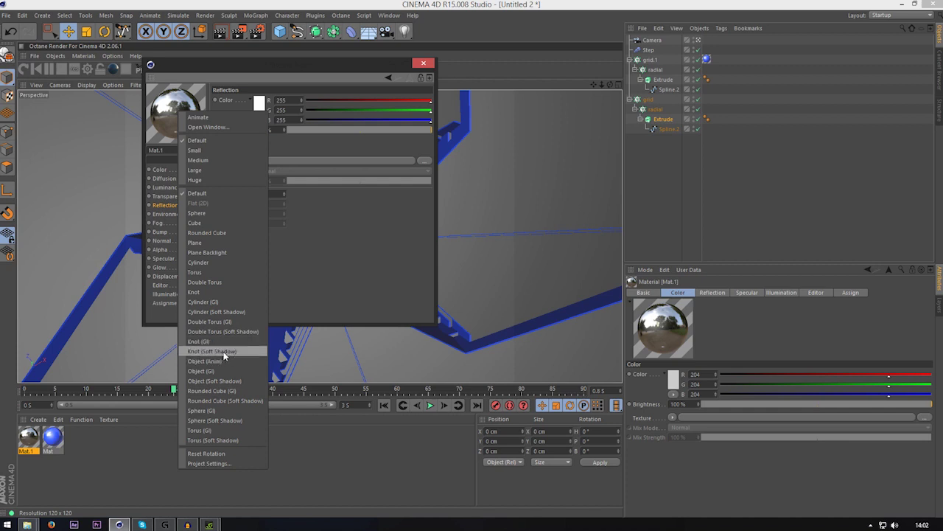
left_click(214, 321)
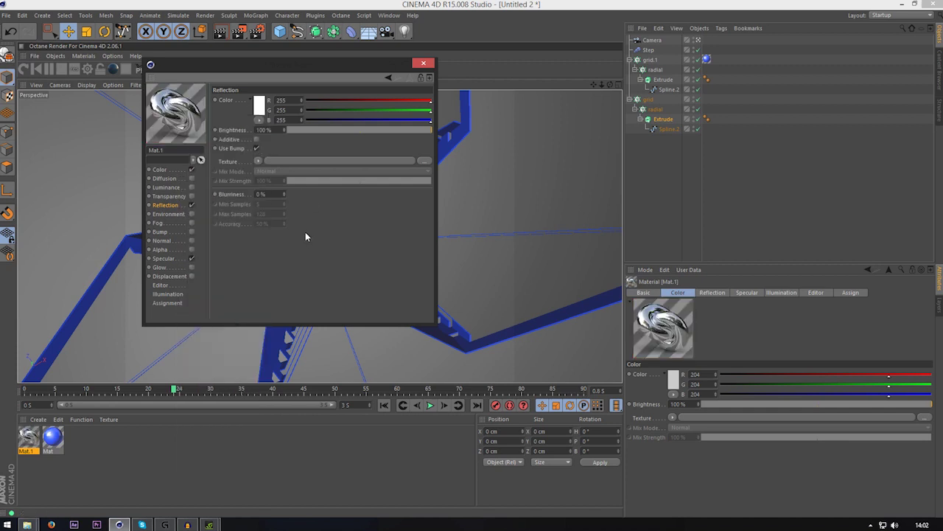
type("7")
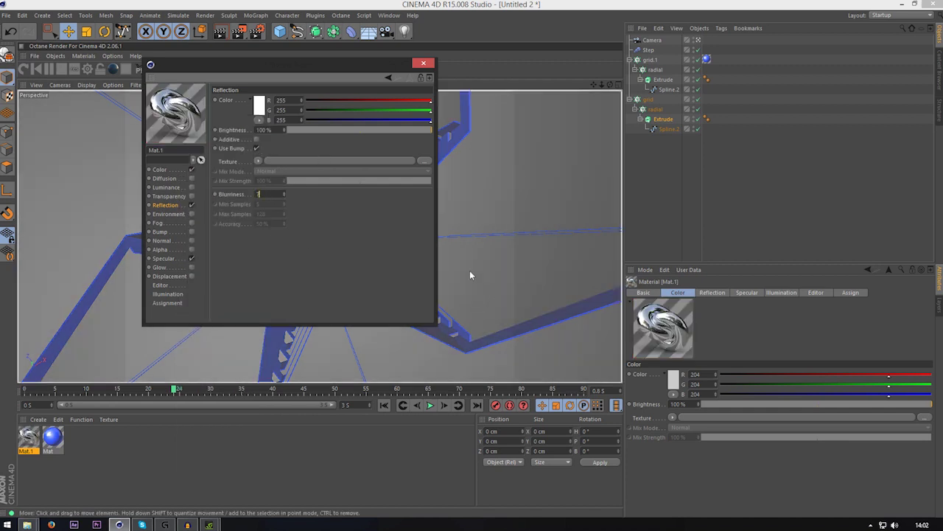
left_click(467, 271)
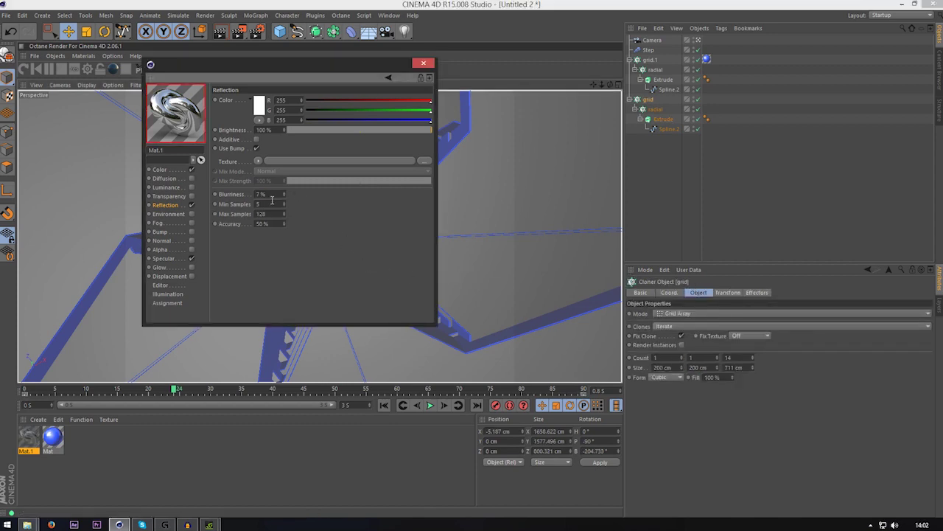
Switch the renderer to Physical and raise Mat.1's reflection blurriness to 9%.
left_click(257, 31)
left_click(104, 30)
left_click(113, 49)
left_click_drag(208, 9, 410, 63)
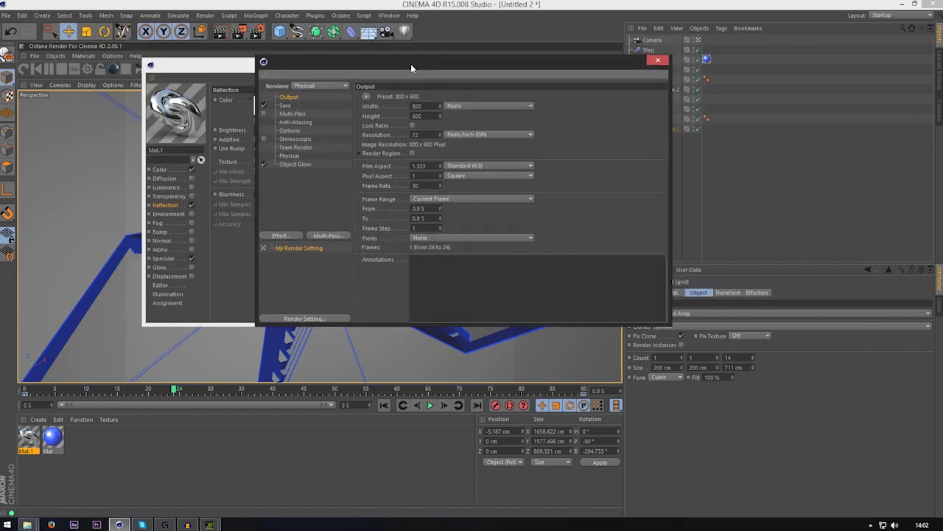
left_click(658, 60)
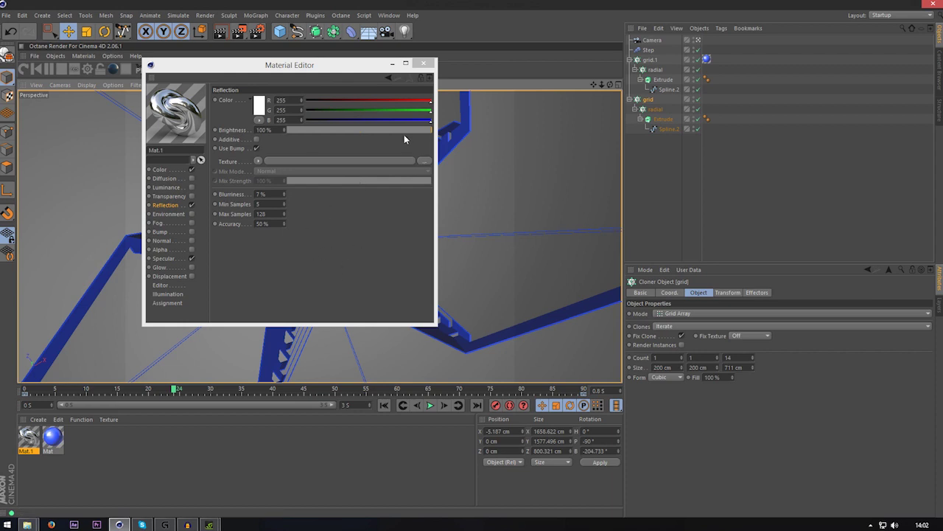
left_click(285, 193)
left_click(284, 193)
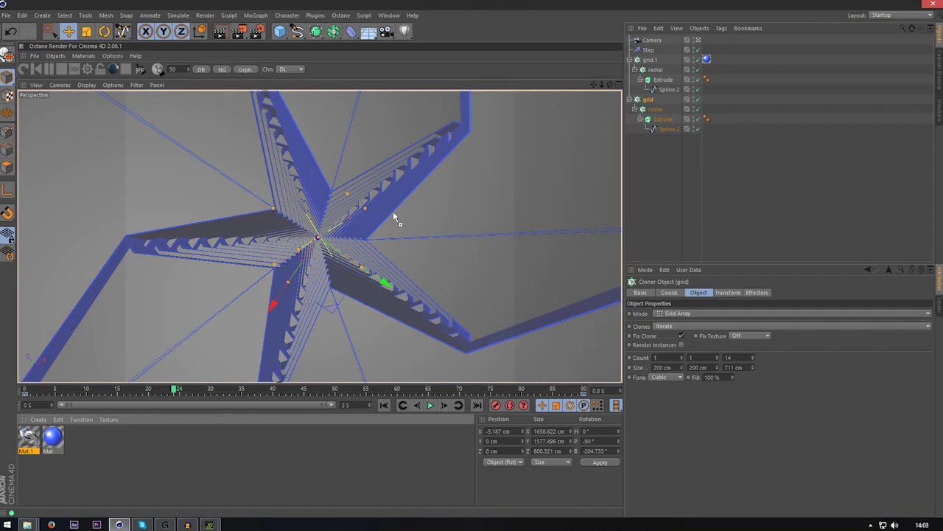
Apply Mat.1 to the grid object and scrub the timeline back to around frame 20.
left_click_drag(655, 90, 653, 99)
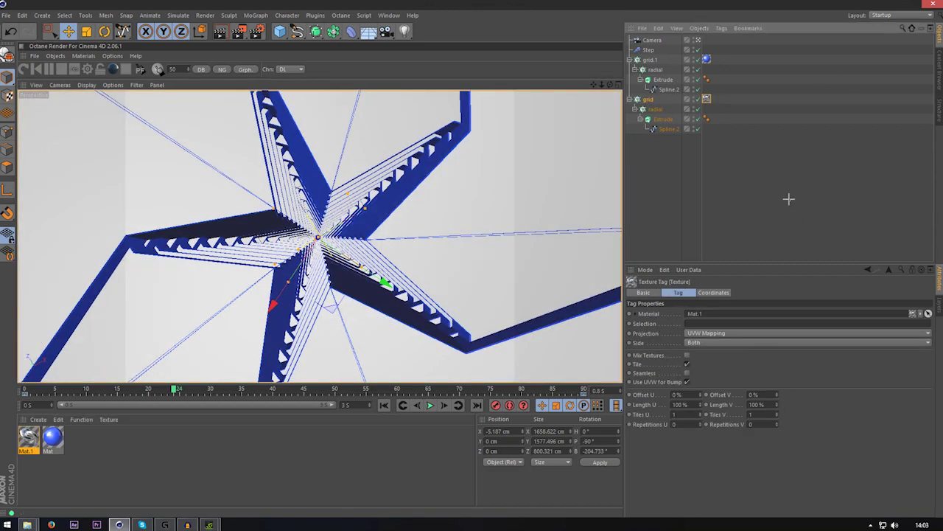
left_click(789, 198)
left_click_drag(178, 388, 243, 389)
left_click_drag(212, 418, 148, 423)
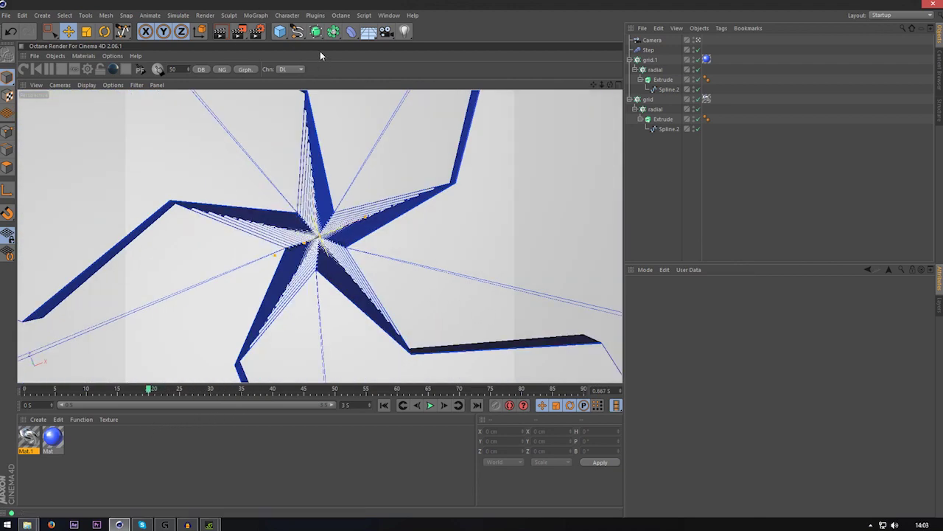
Add a light above the star with Shadow Maps (Soft) and render a viewport preview.
left_click(405, 31)
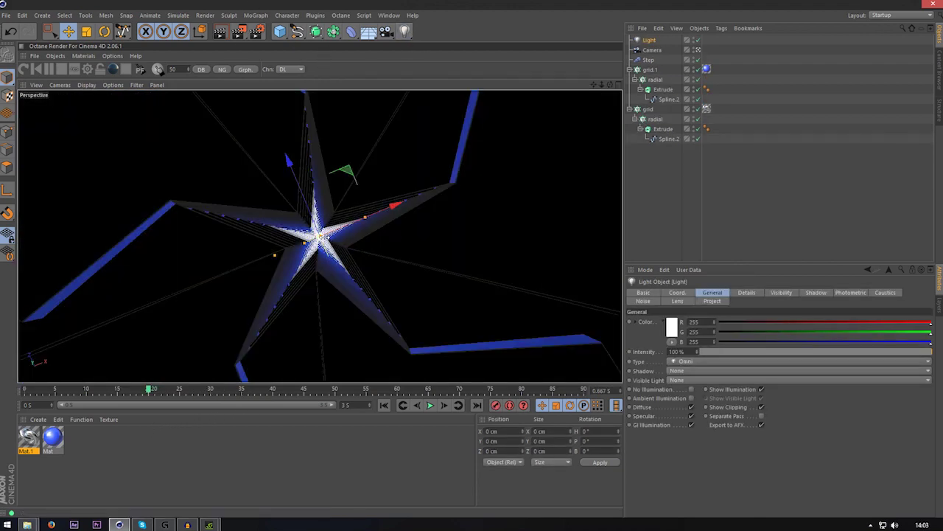
left_click_drag(280, 288, 580, 282)
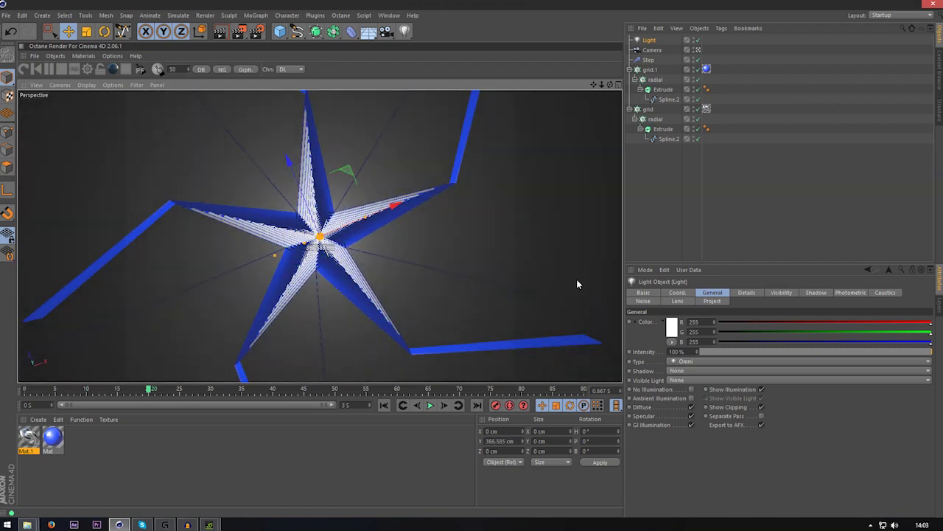
left_click(685, 371)
left_click(693, 391)
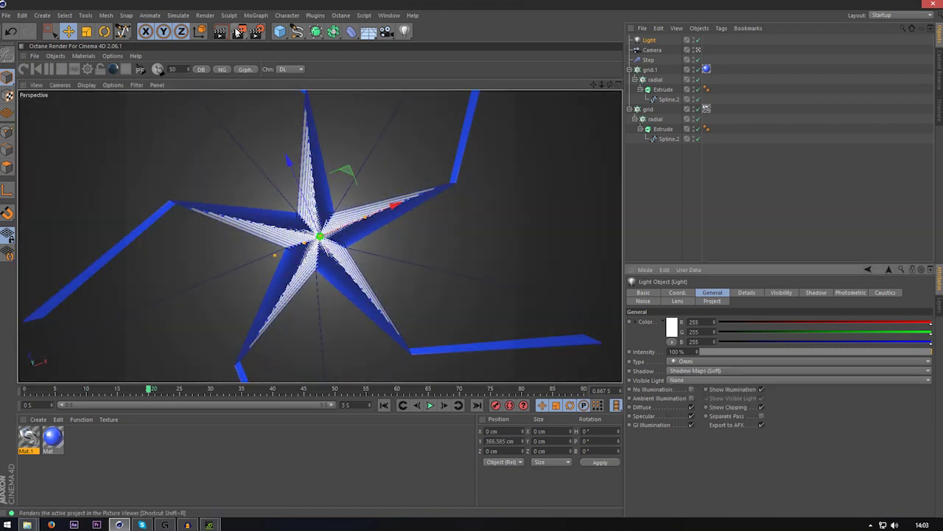
left_click(226, 34)
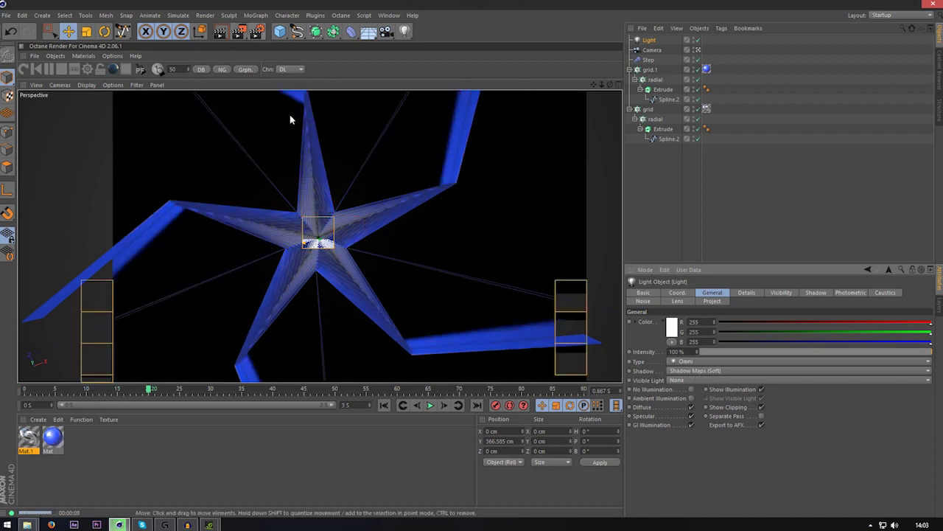
Add the Ambient Occlusion effect in Render Settings and re-render the viewport.
key("ctrl+b")
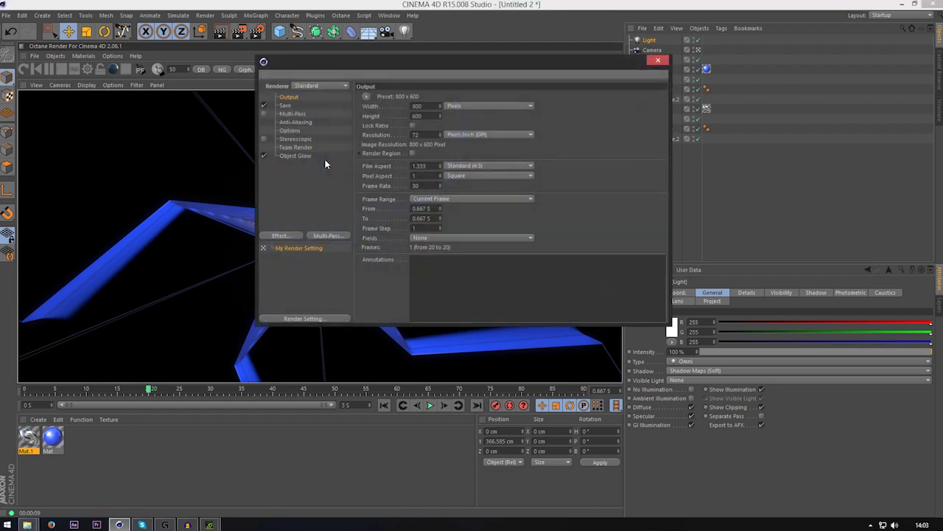
left_click(290, 237)
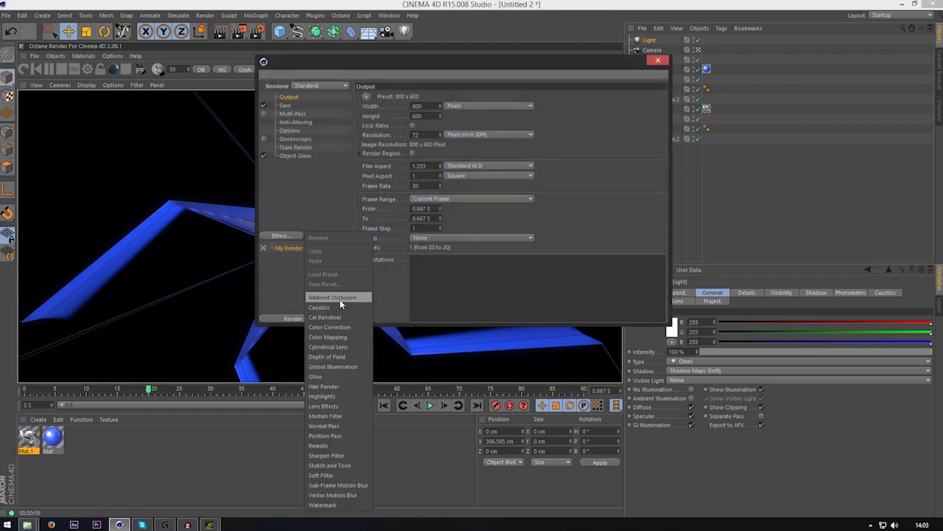
left_click(339, 299)
left_click(658, 60)
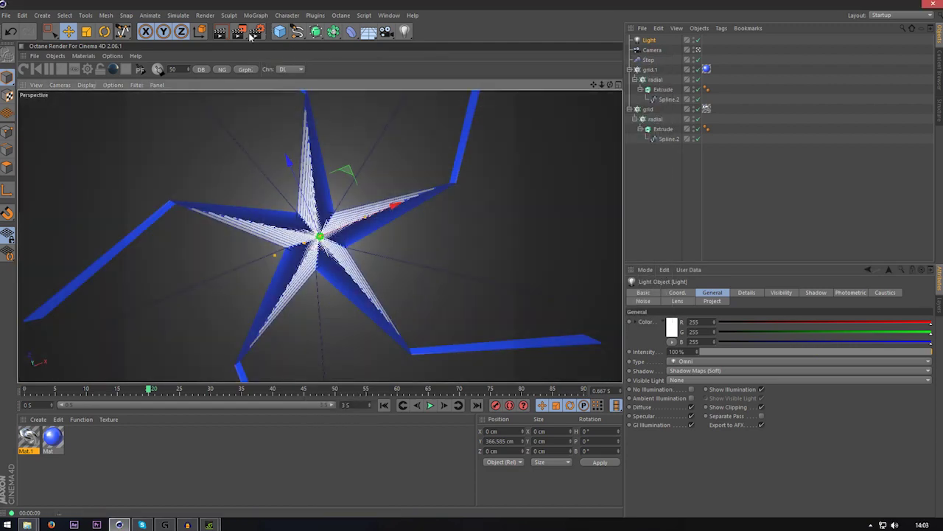
key("ctrl+r")
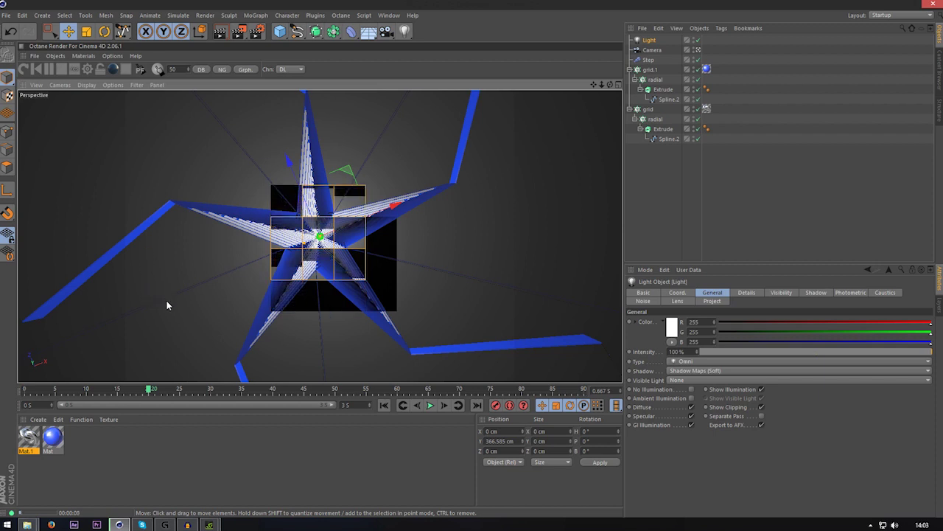
Set the renderer to Physical and start a fresh viewport preview render.
left_click(256, 31)
left_click(335, 85)
left_click(324, 107)
left_click(659, 60)
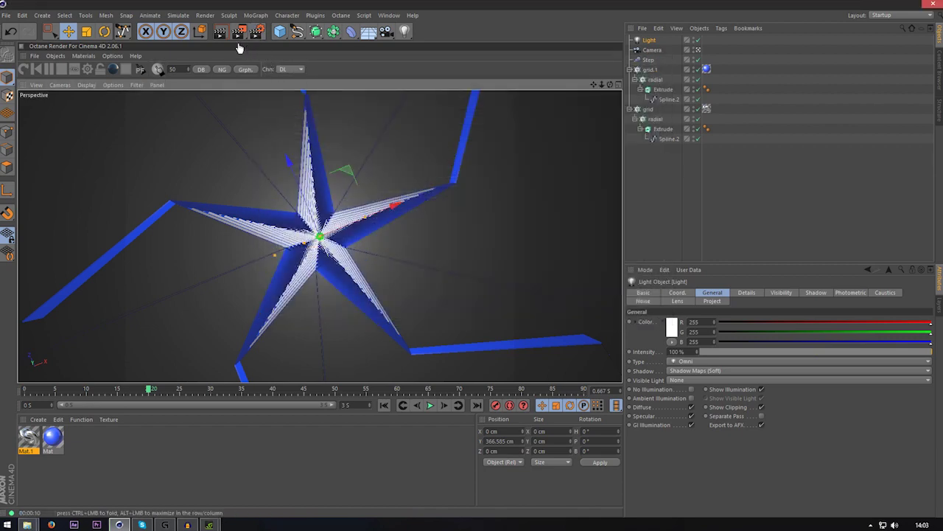
left_click(227, 34)
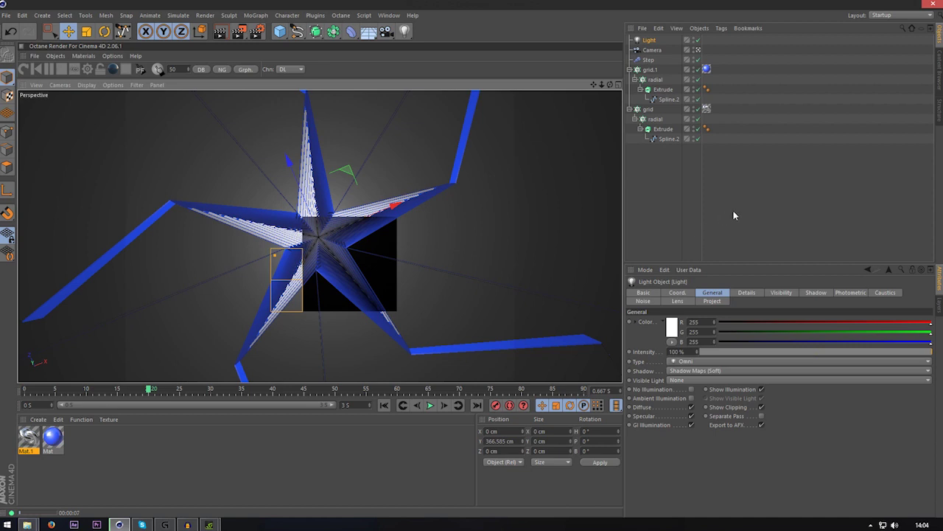
Add a Sky object to the scene from the environment objects.
left_click(505, 139)
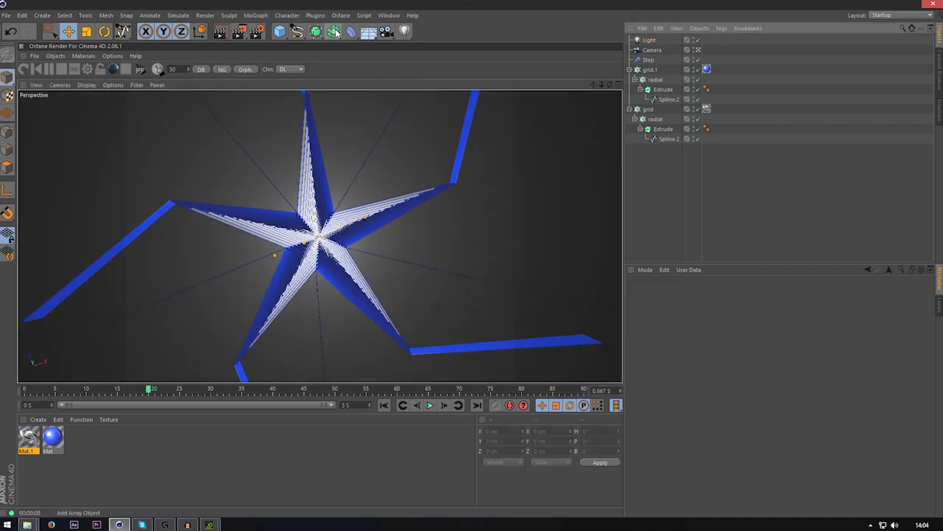
left_click(338, 32)
left_click(386, 32)
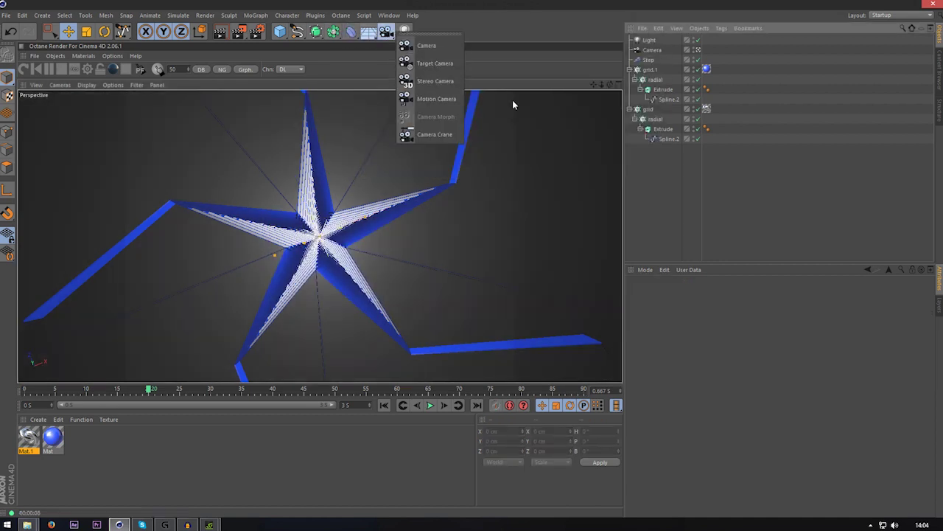
left_click(370, 32)
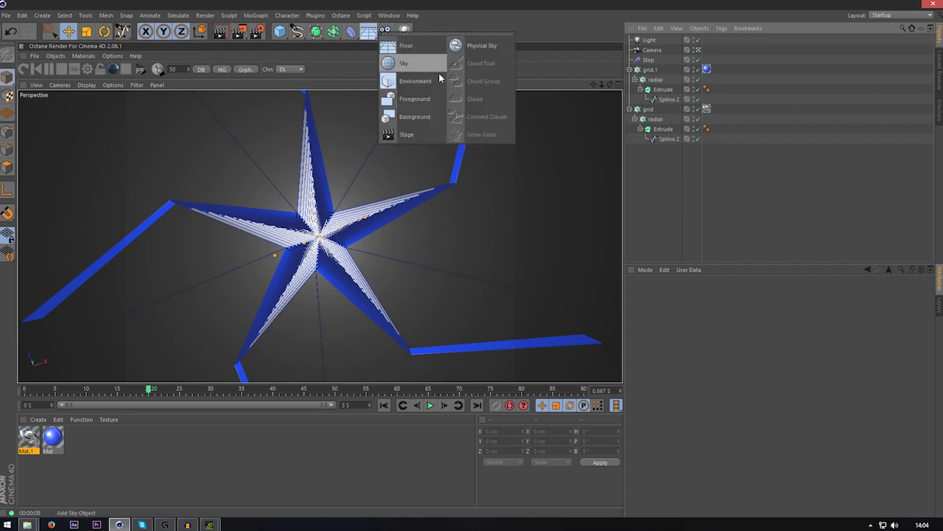
left_click(405, 64)
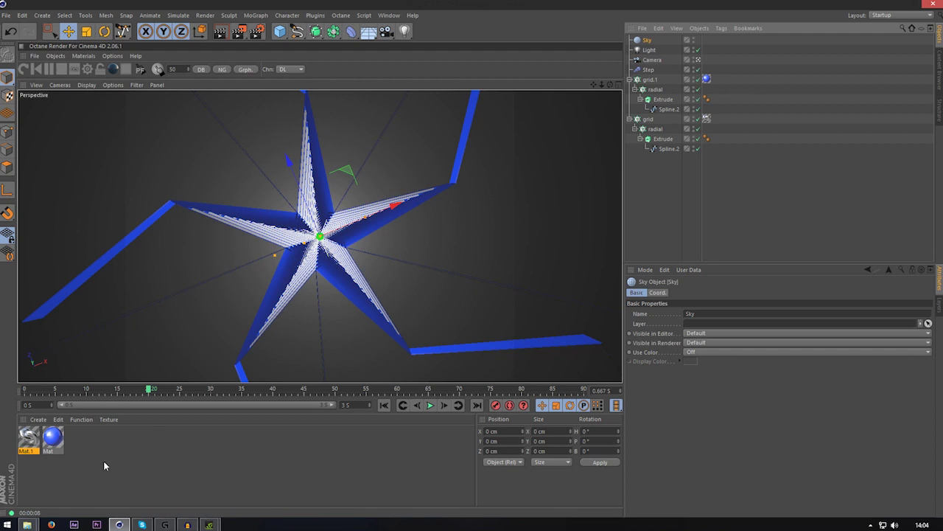
Create Mat.2 with studio010.hdr as its colour texture and specular turned off.
double_click(101, 460)
double_click(28, 439)
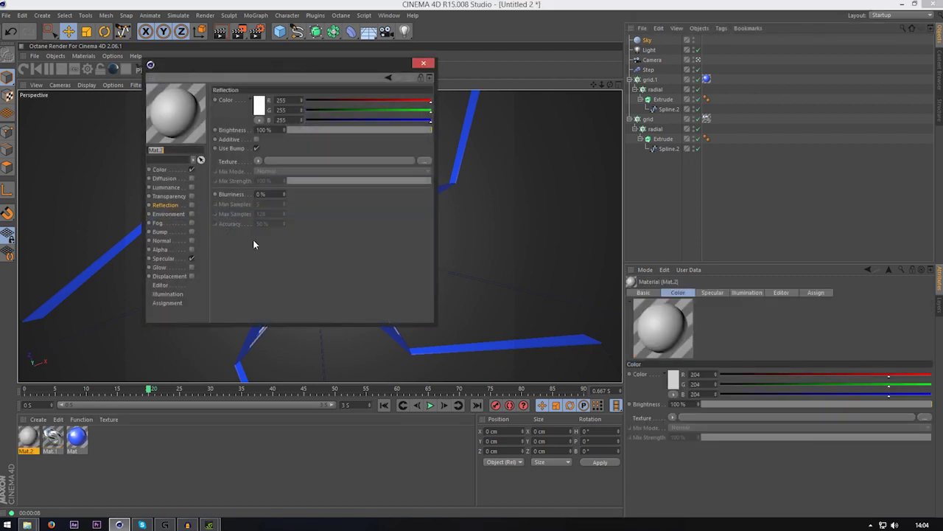
left_click(174, 174)
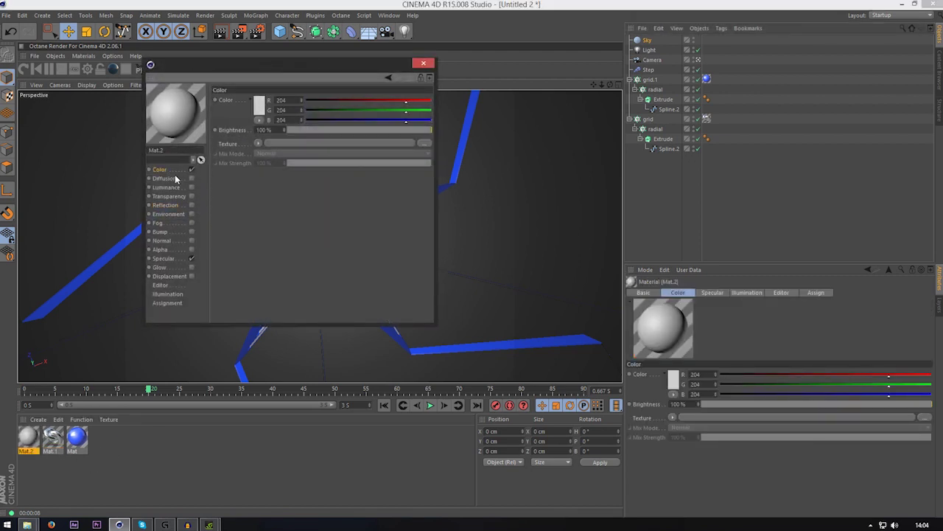
left_click(424, 142)
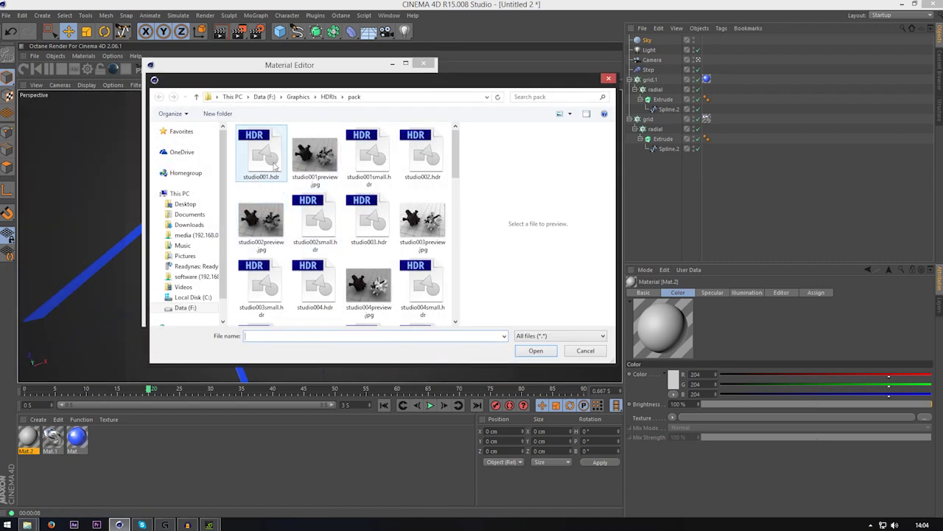
left_click_drag(358, 86, 620, 129)
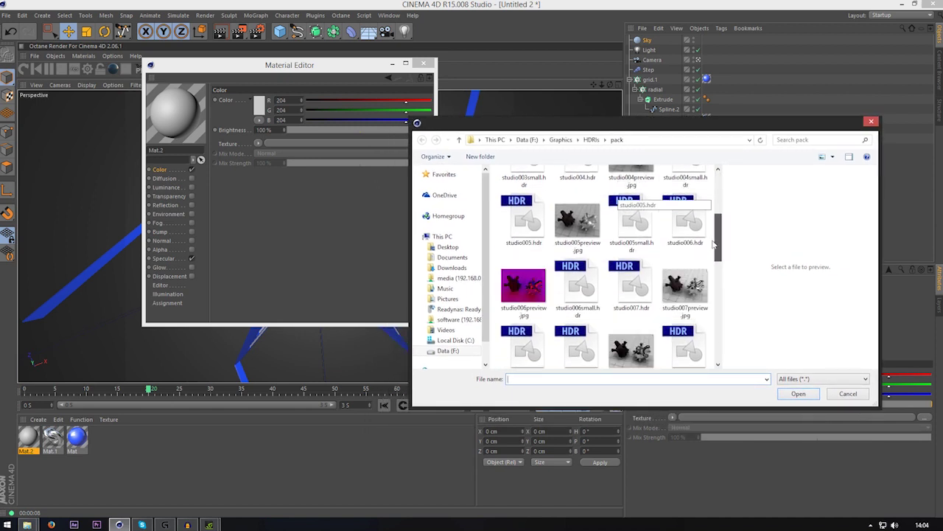
left_click_drag(713, 245, 707, 296)
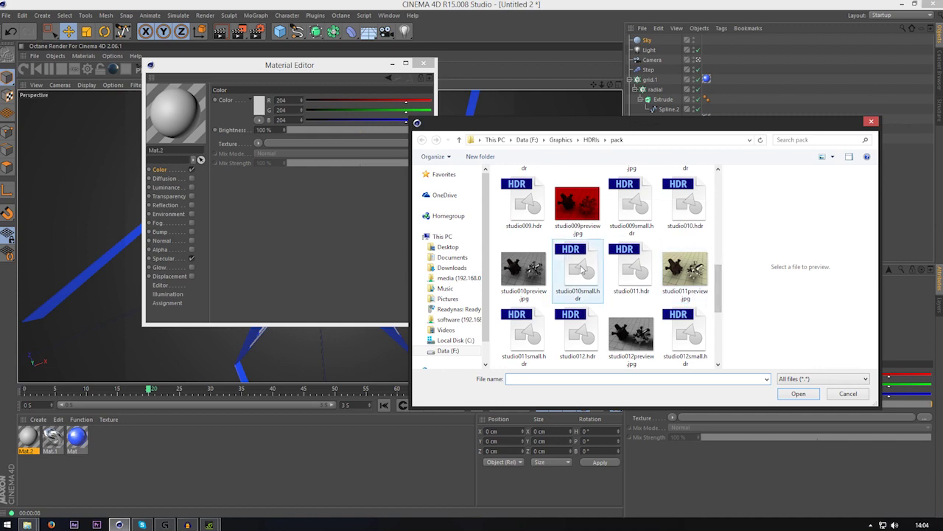
double_click(683, 213)
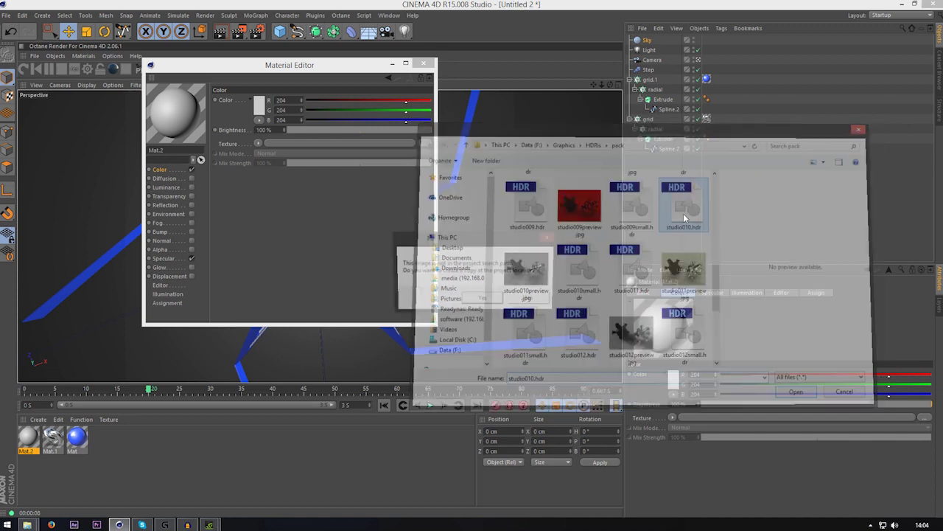
left_click(536, 299)
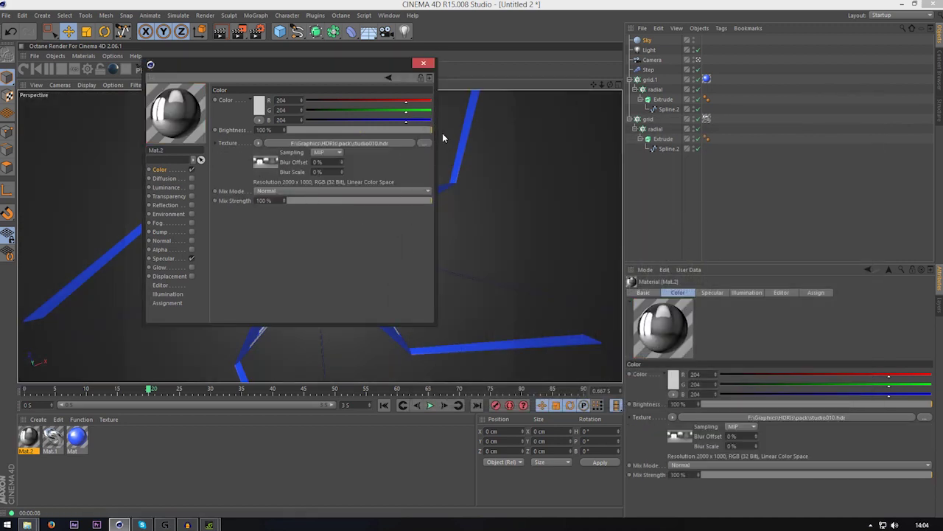
left_click(192, 258)
Move Mat.2 onto the Sky and add a Compositing tag with Seen by Camera off.
left_click(424, 64)
left_click_drag(33, 442, 706, 39)
left_click(647, 40)
right_click(647, 41)
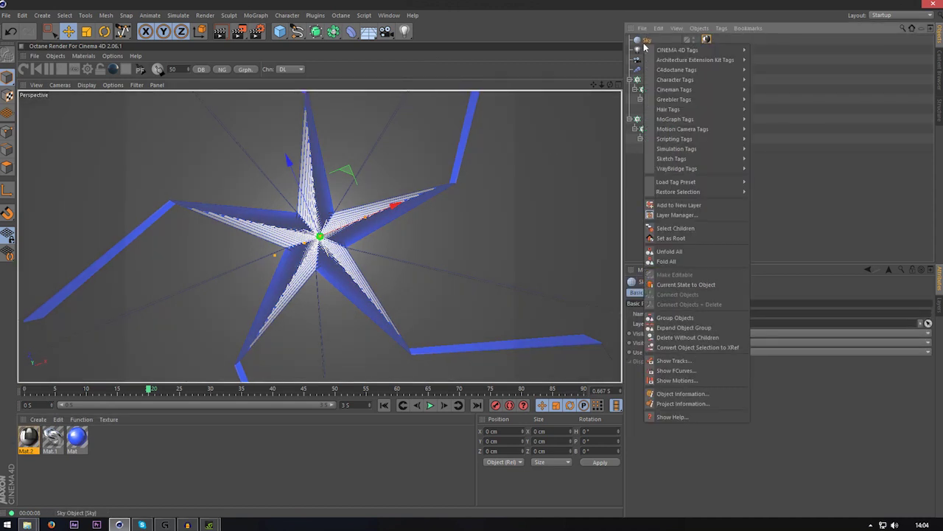
mouse_move(708, 50)
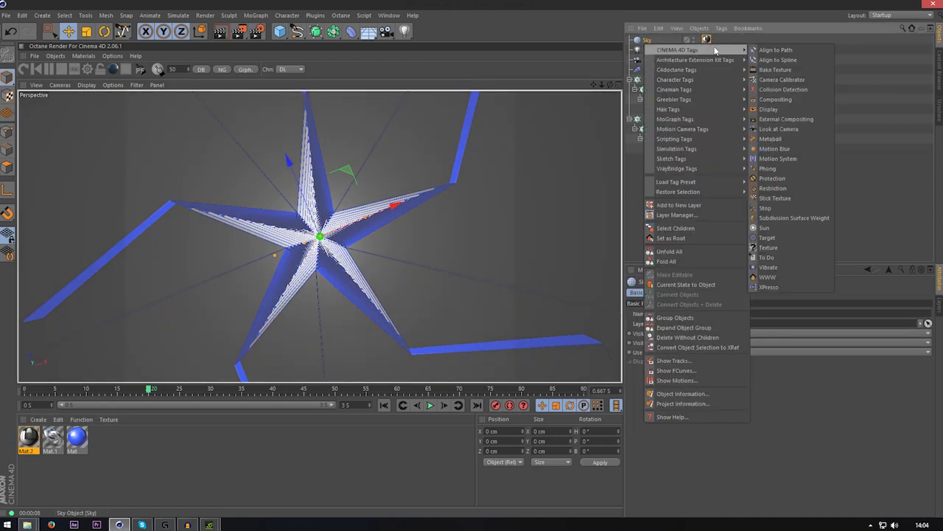
left_click(809, 101)
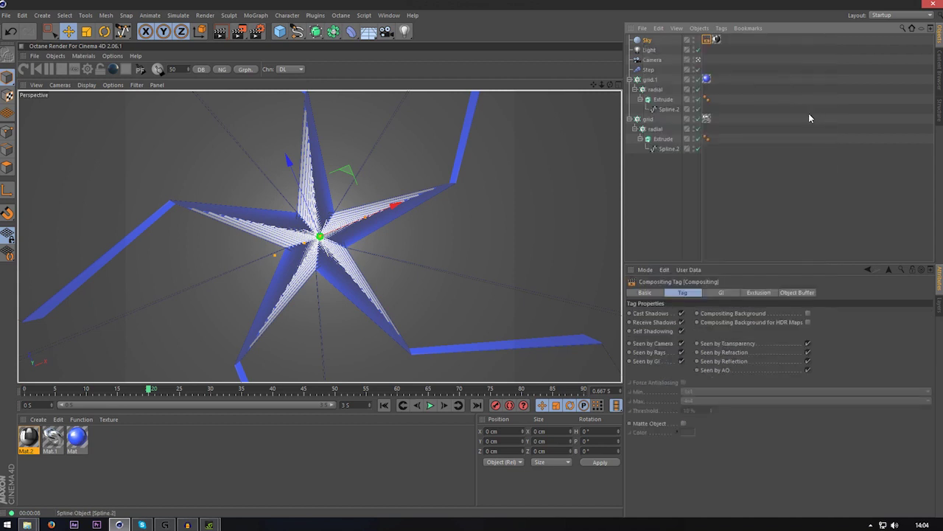
left_click(681, 344)
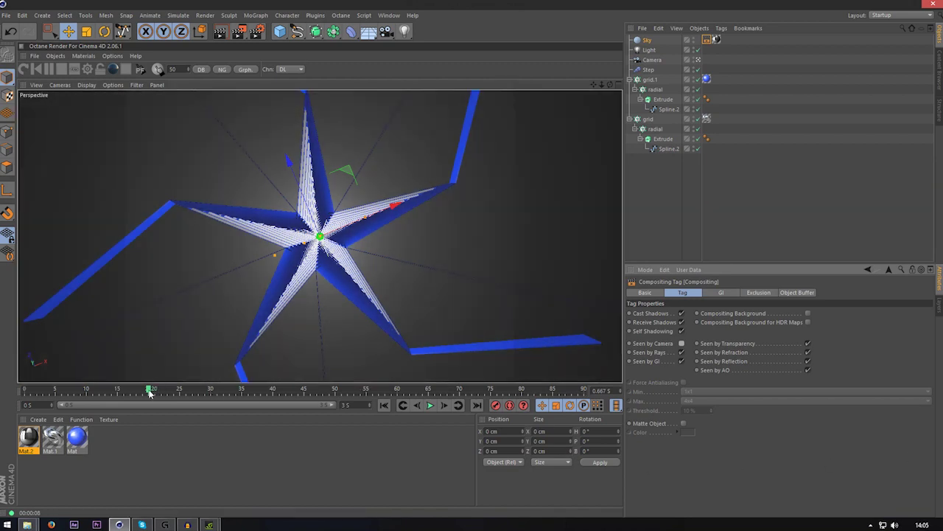
mouse_move(150, 393)
left_mouse_down()
mouse_move(184, 393)
mouse_move(143, 393)
left_mouse_up()
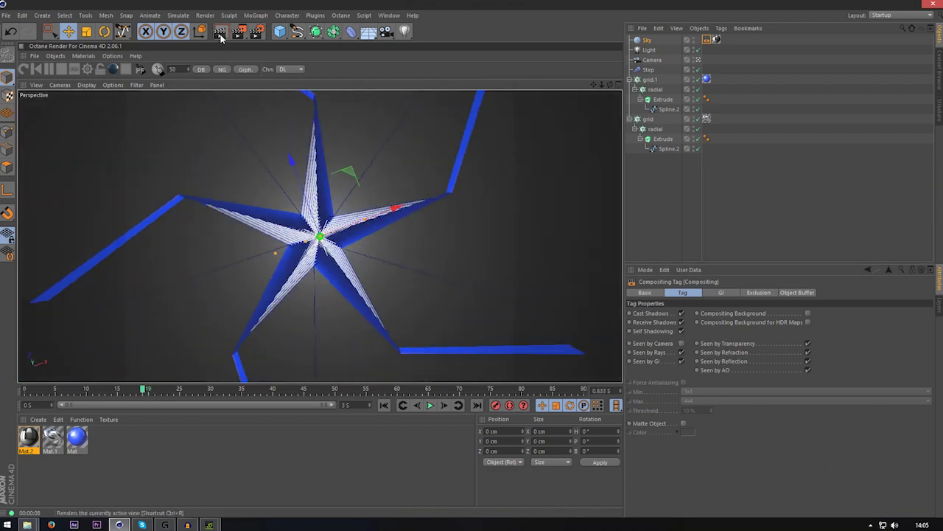
Preview-render around frame 43, then set Mat.1's colour to dark grey (54).
left_click(220, 33)
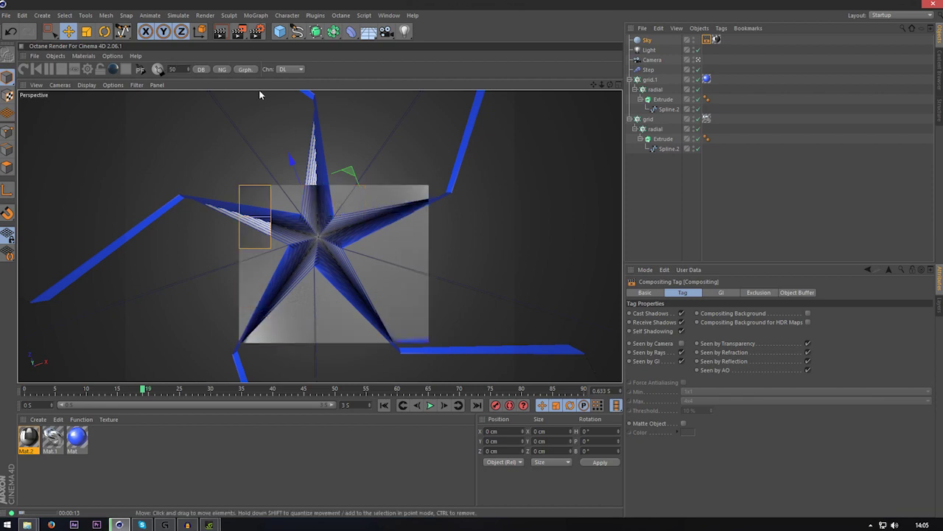
left_click(290, 395)
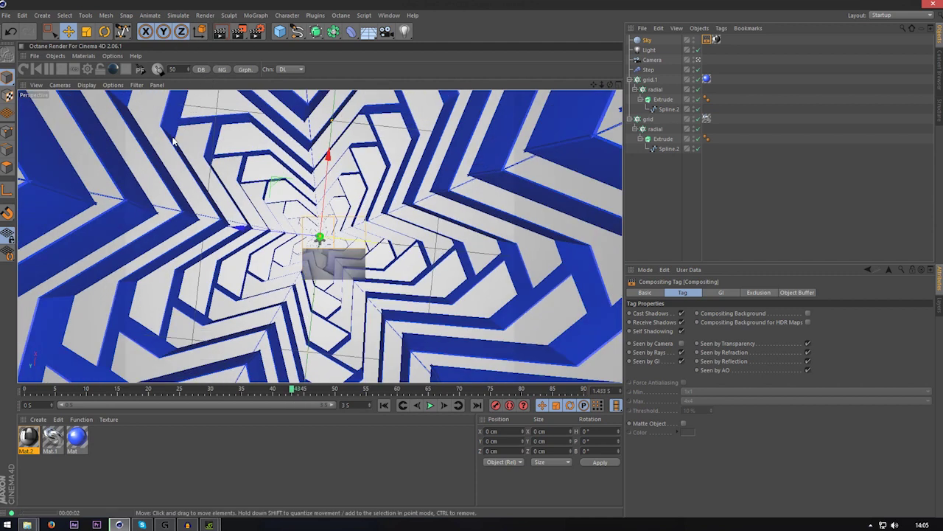
double_click(57, 438)
left_click(256, 111)
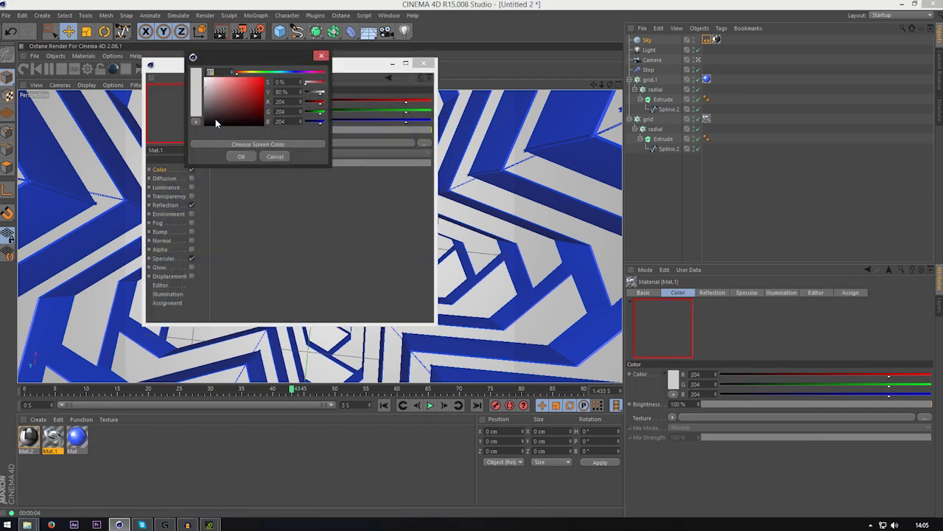
left_click_drag(212, 122, 205, 115)
left_click(241, 156)
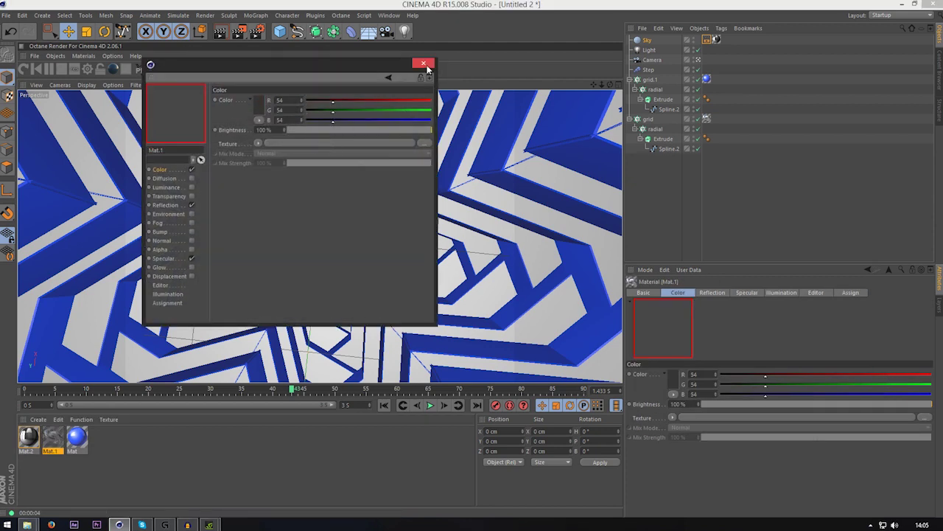
left_click(164, 187)
left_click(165, 205)
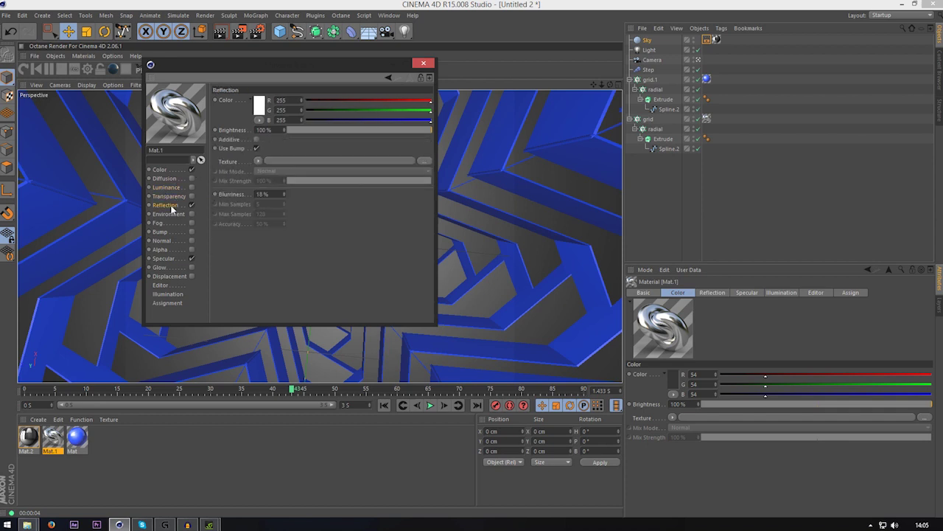
Try grey and near-black reflection colours on Mat.1, settling on white (255, 255, 255).
left_click(260, 112)
left_click(206, 109)
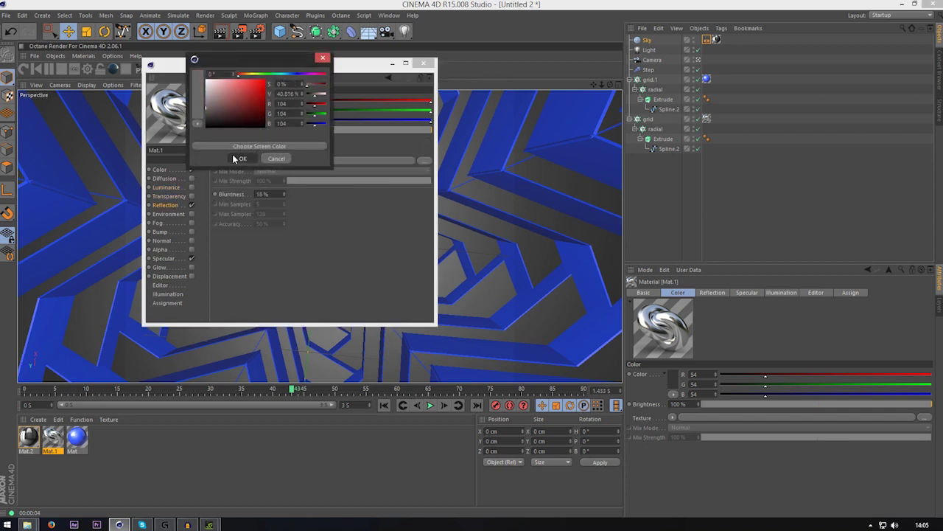
left_click(237, 158)
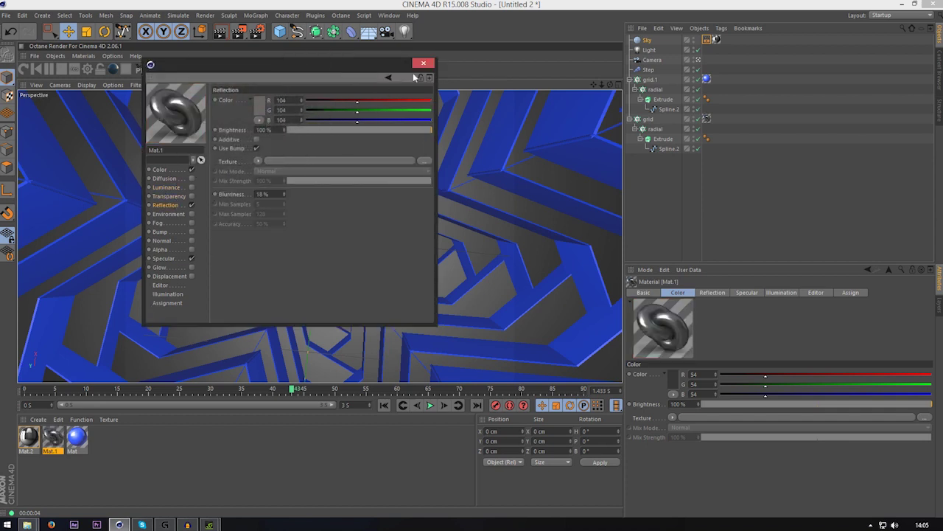
left_click(420, 65)
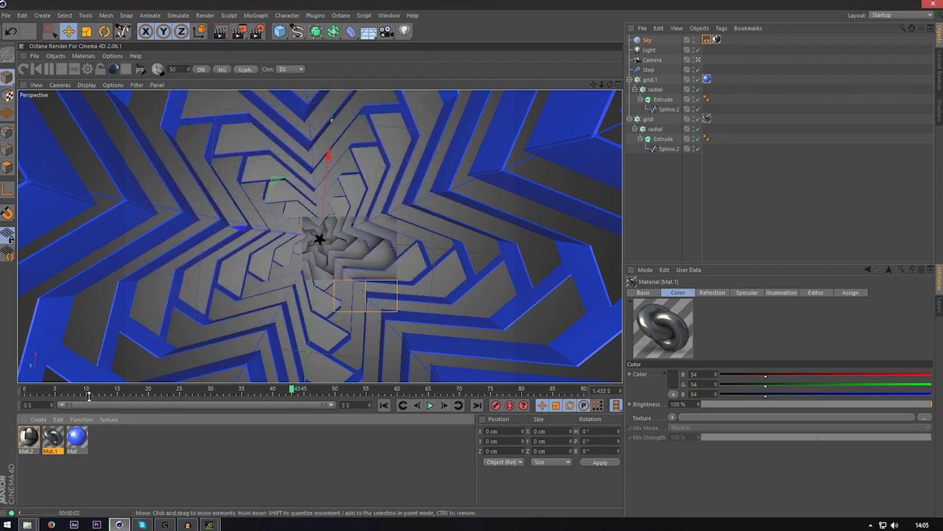
double_click(53, 439)
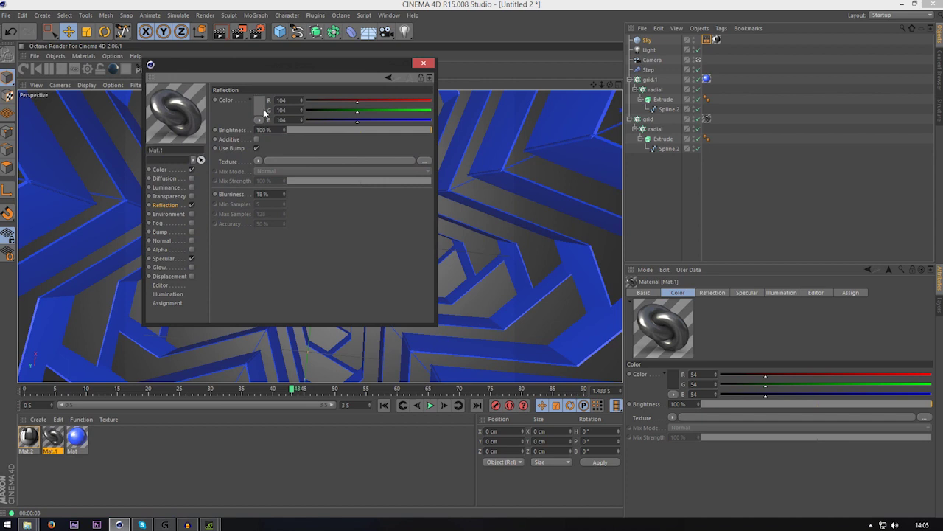
left_click(262, 110)
left_click(190, 126)
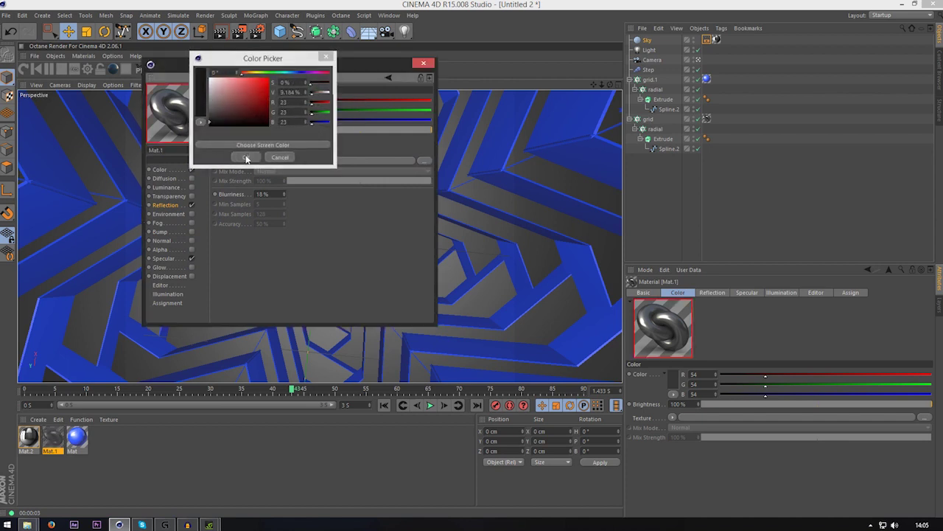
left_click(257, 157)
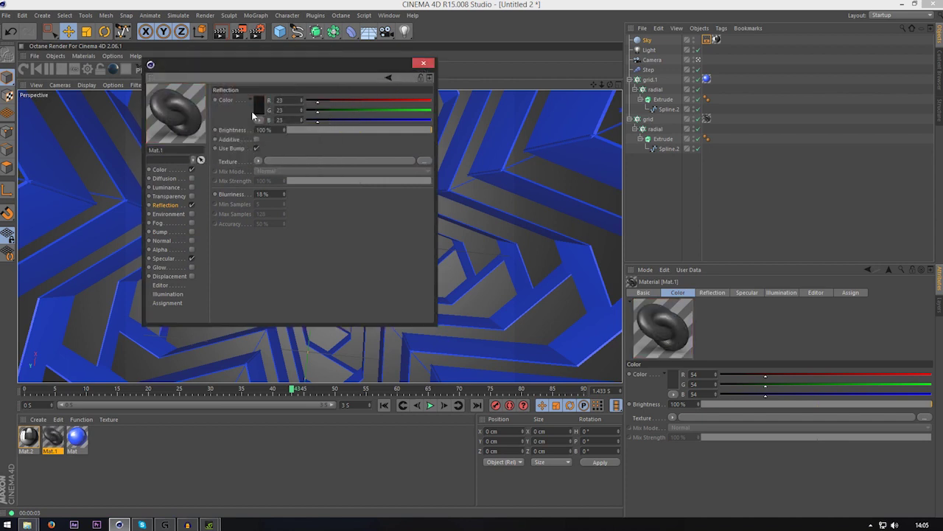
left_click(258, 110)
left_click(203, 67)
left_click(243, 153)
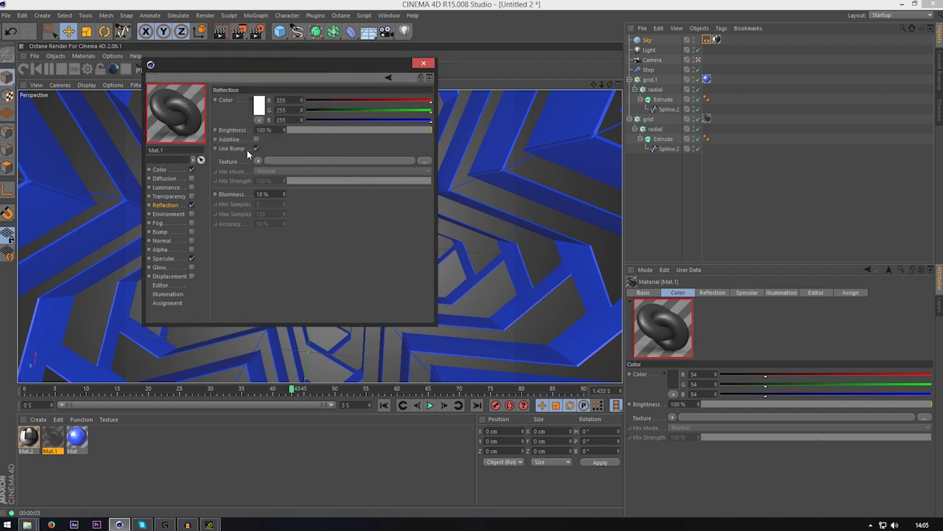
Make Mat.1's specular Metal with about 65% height and 32% width, then close the editor.
left_click(173, 260)
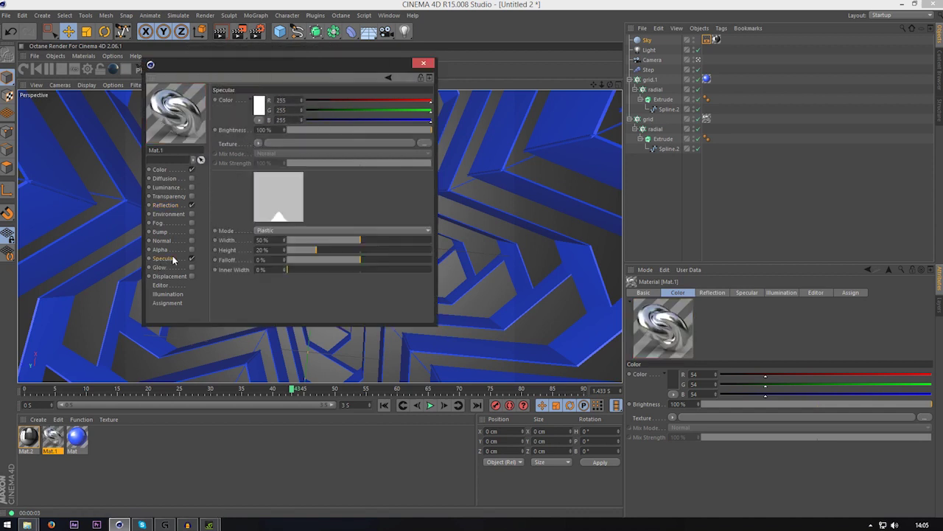
left_click(386, 250)
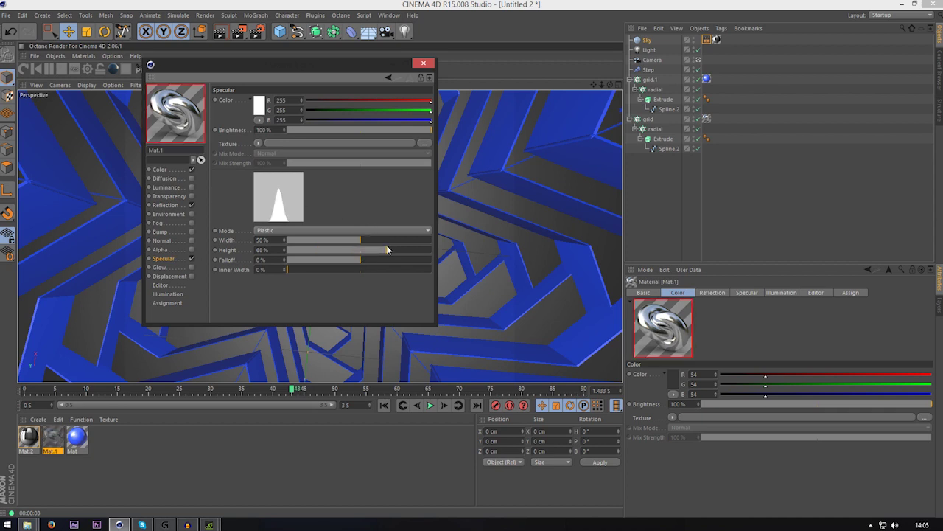
left_click_drag(386, 250, 313, 251)
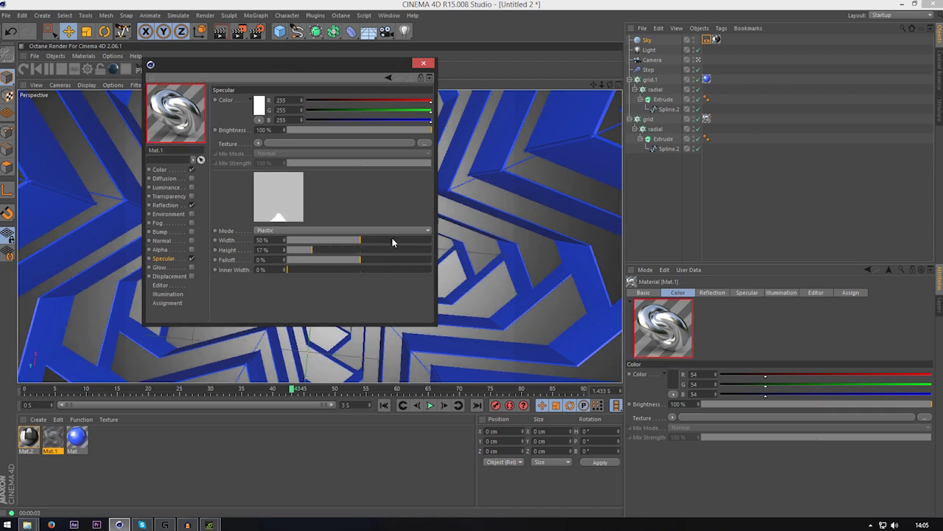
left_click(346, 230)
left_click(347, 251)
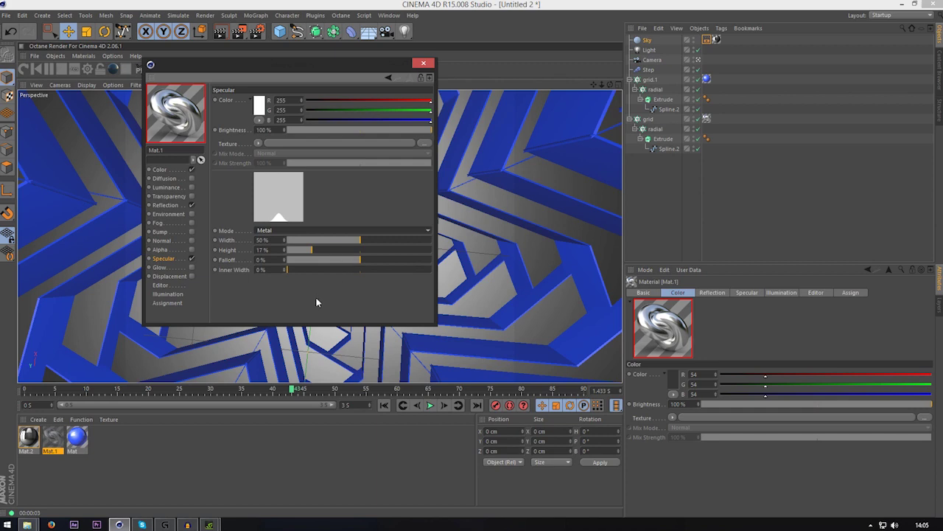
left_click_drag(355, 250, 326, 243)
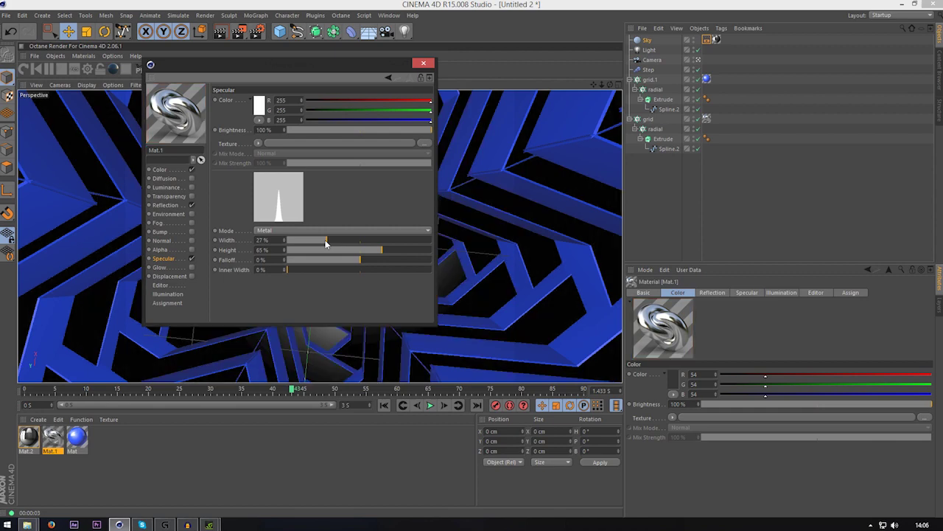
left_click_drag(327, 243, 334, 242)
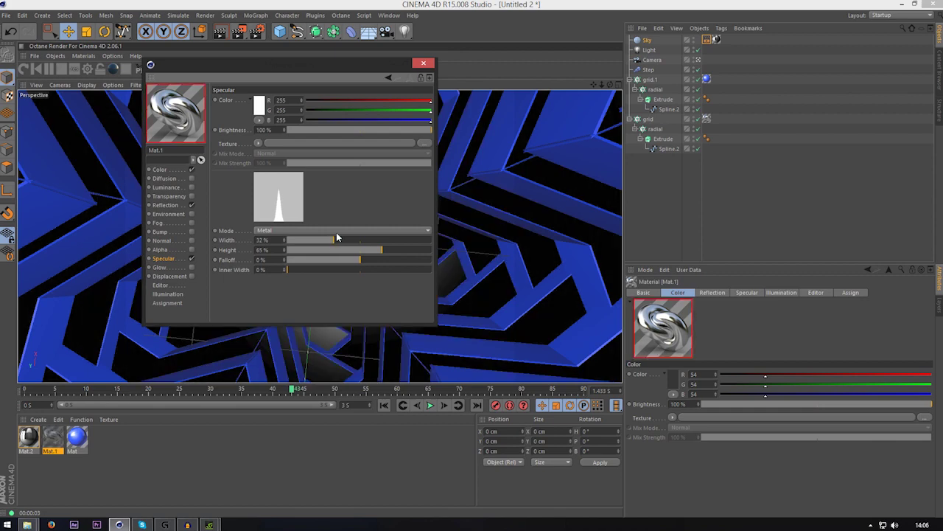
left_click(423, 64)
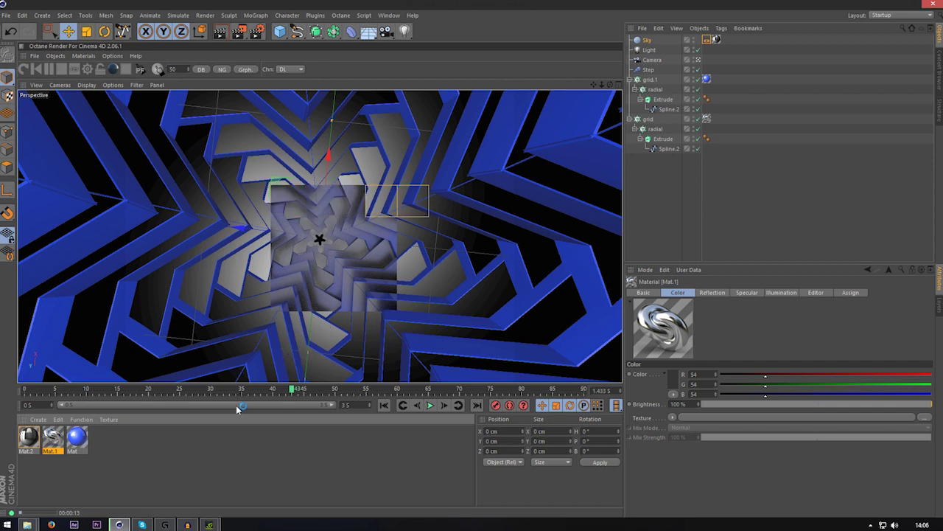
Scrub the timeline back and forth to check earlier and later tunnel frames.
left_click_drag(243, 391, 125, 421)
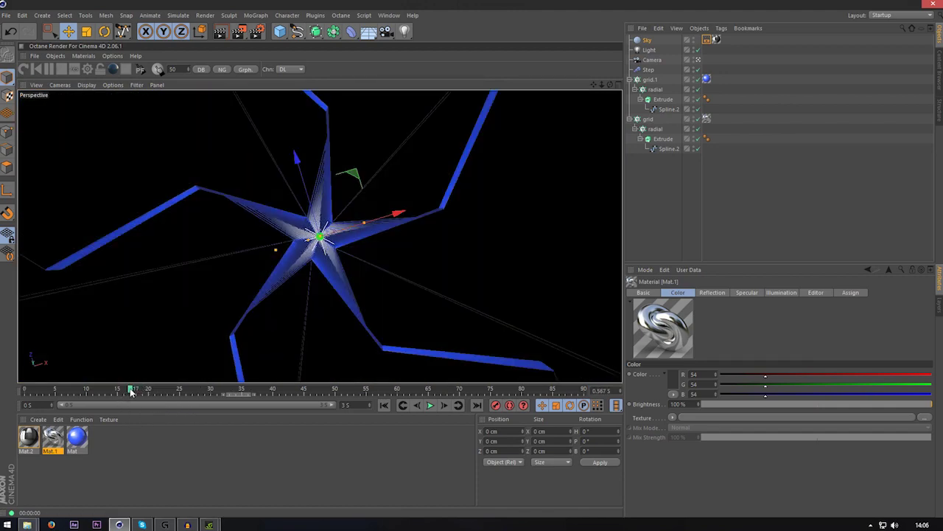
left_click_drag(132, 392, 442, 389)
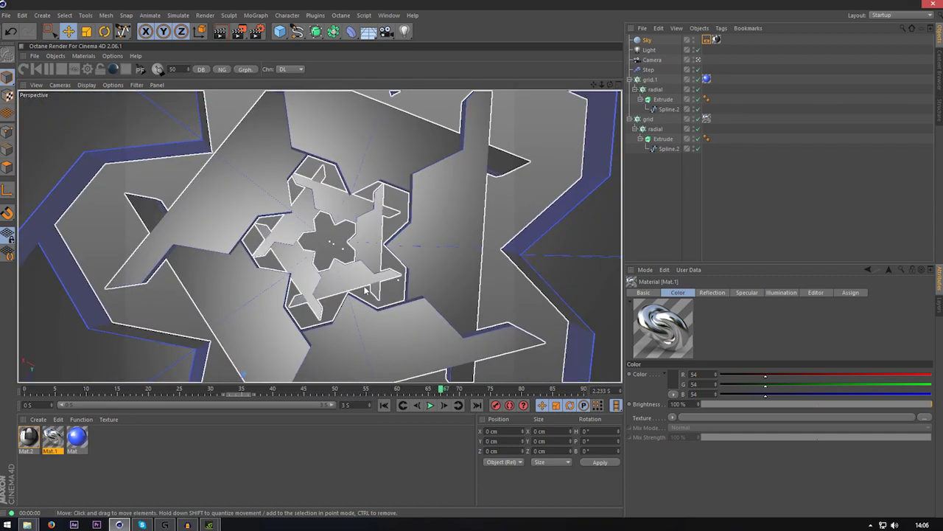
left_click_drag(218, 389, 82, 452)
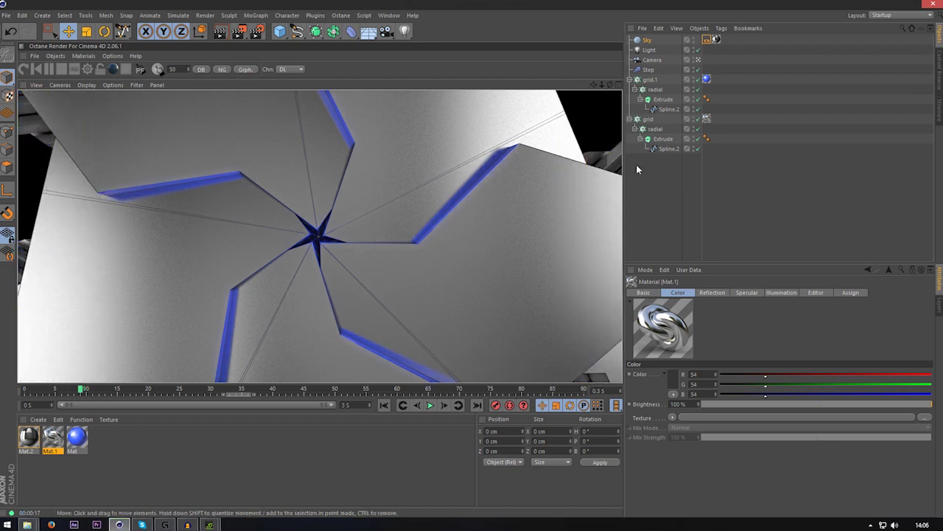
Swap Mat.2's colour texture to studio007.hdr without copying it, then render a viewport preview.
left_click(714, 40)
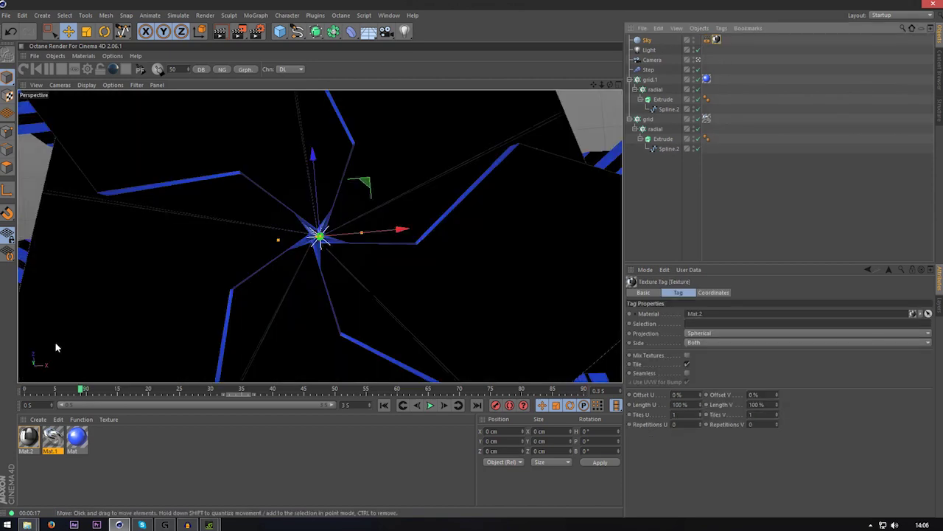
double_click(28, 437)
left_click(184, 171)
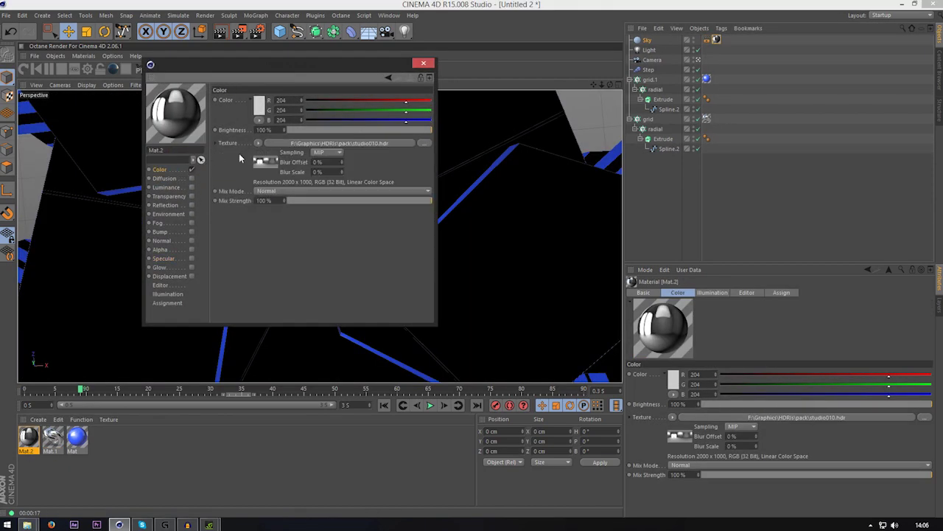
left_click(426, 143)
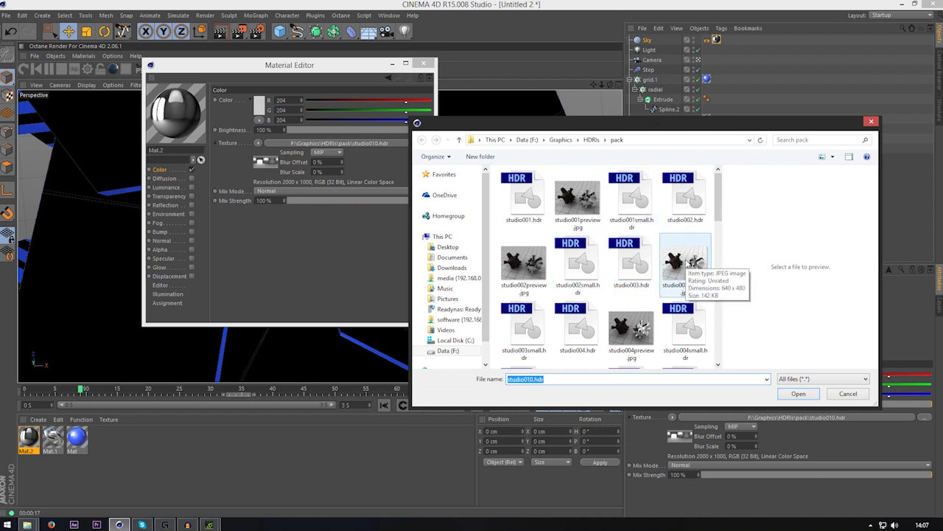
left_click_drag(720, 207, 720, 262)
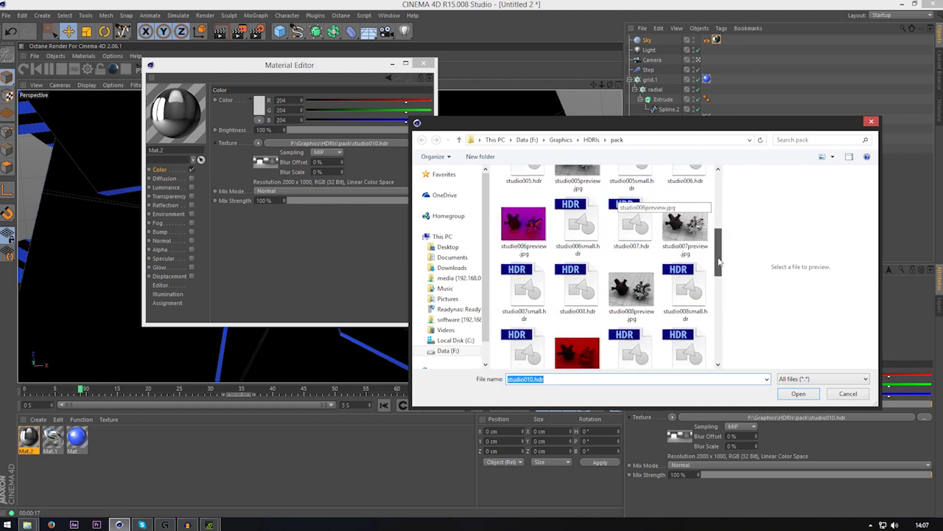
double_click(631, 221)
left_click(523, 301)
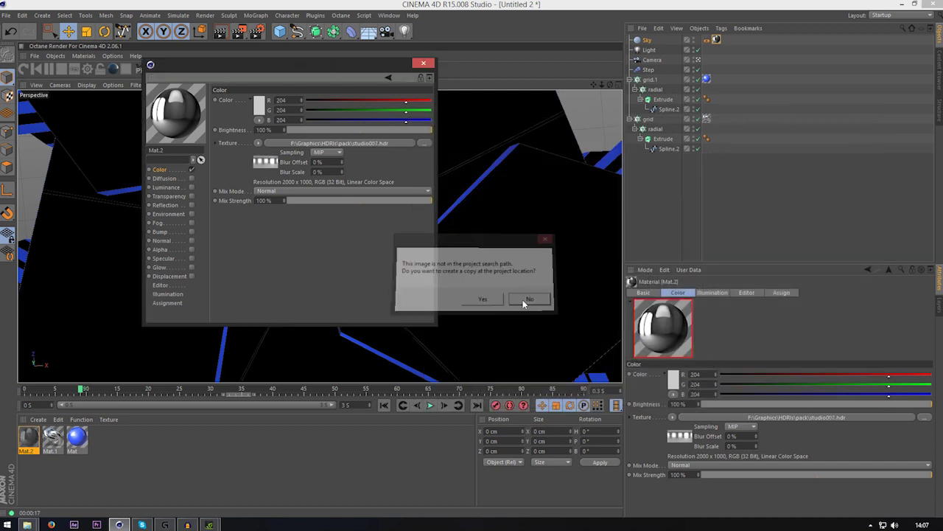
left_click(423, 62)
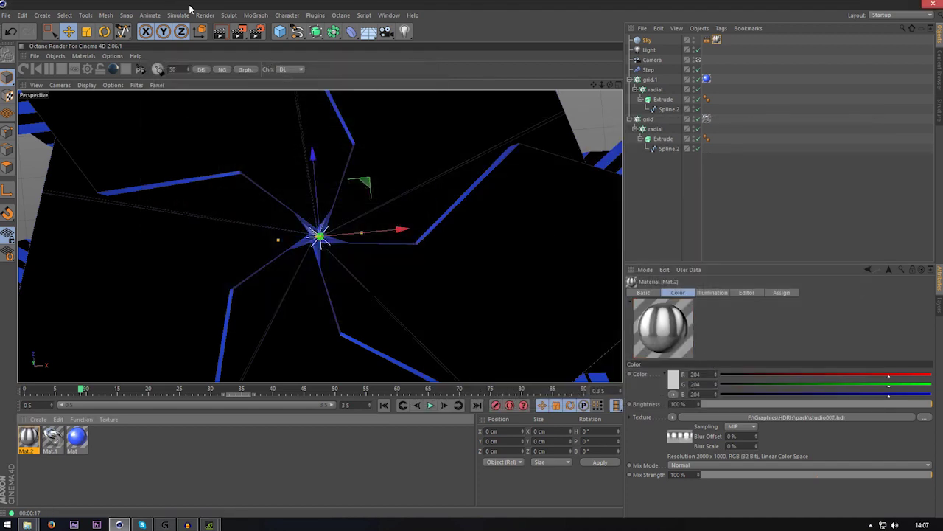
left_click(219, 32)
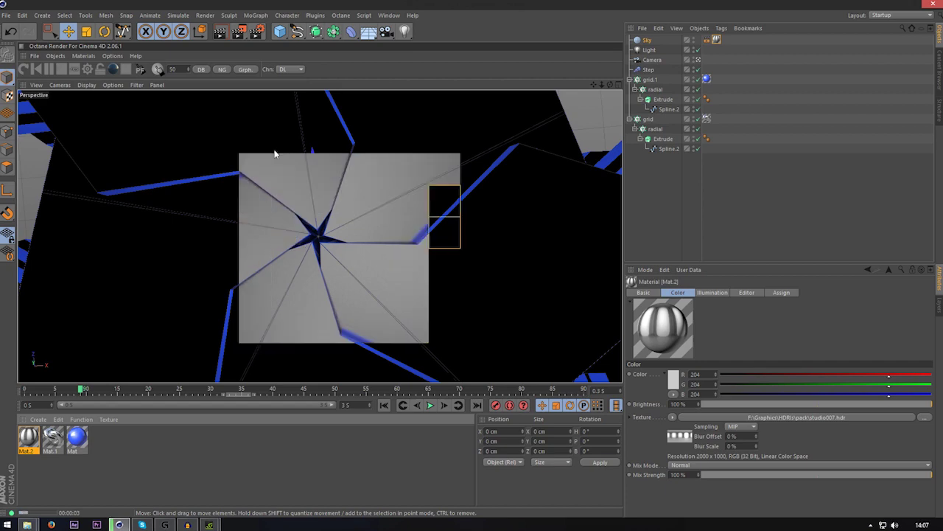
Adjust Mat.1's reflection blurriness and render a viewport preview to check it.
double_click(61, 435)
left_click(168, 206)
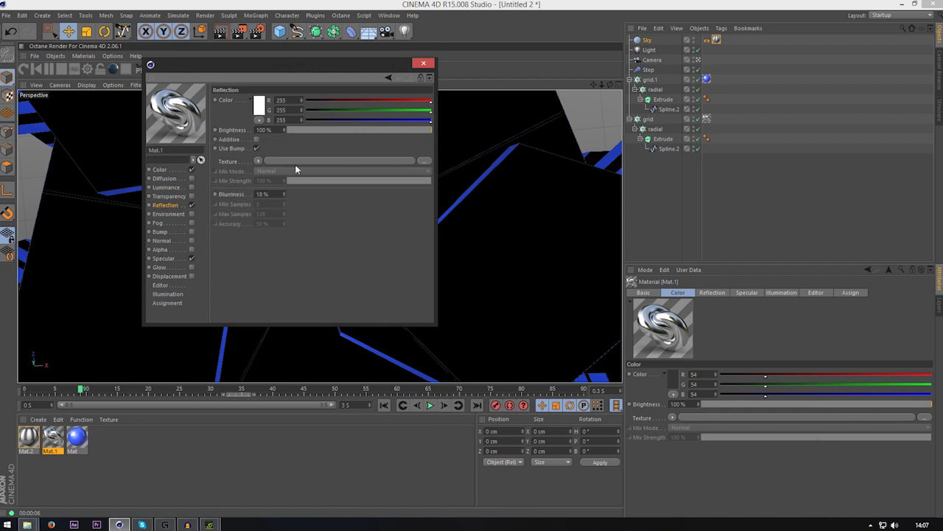
left_click(284, 197)
left_click(423, 63)
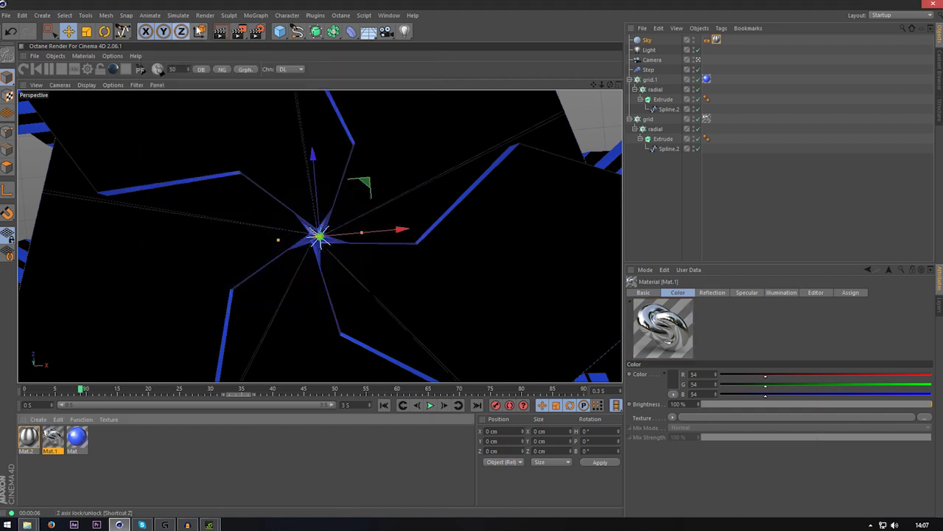
left_click(219, 34)
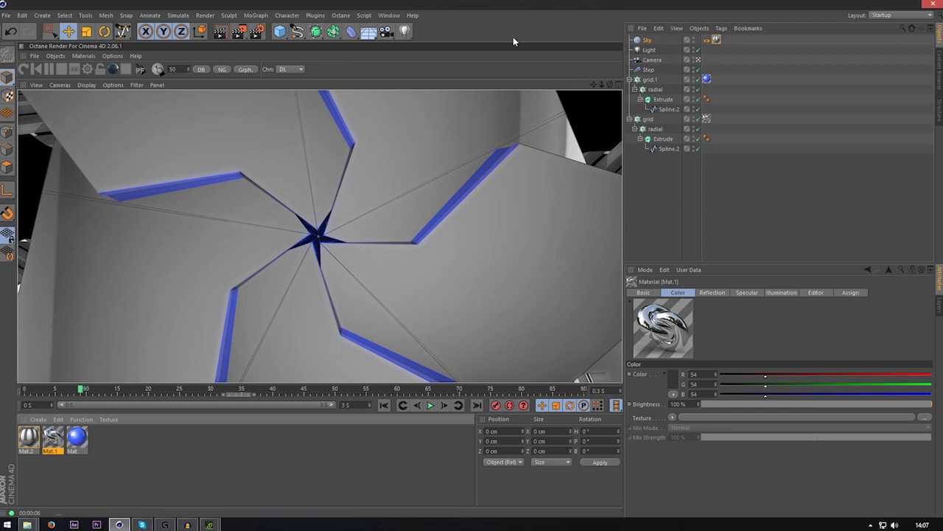
Reduce Mat.1's reflection blurriness to 5%, then bring up the render settings.
double_click(53, 438)
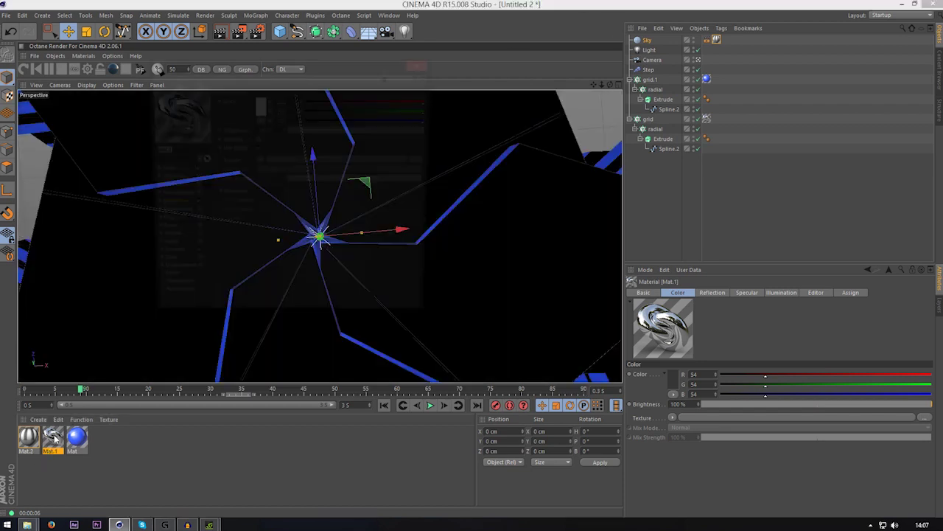
left_click(283, 193)
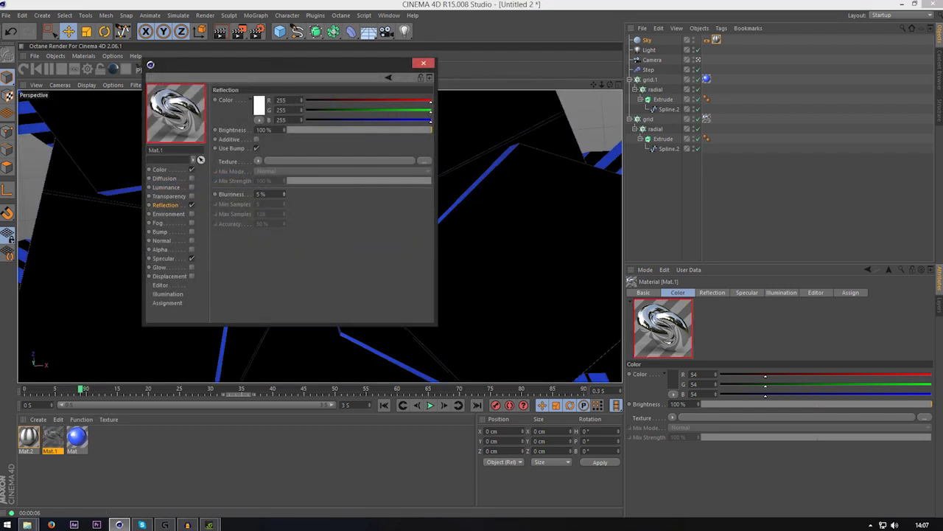
left_click(423, 63)
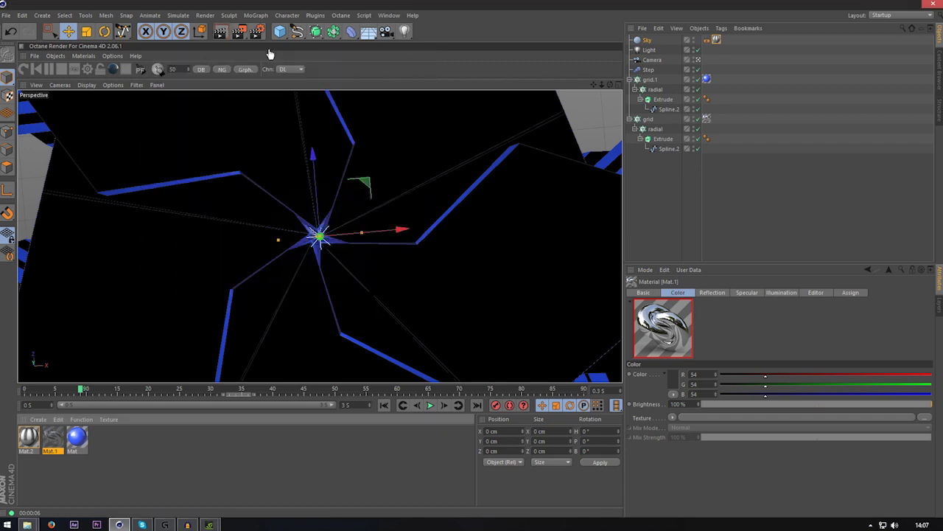
left_click(256, 31)
Switch the renderer to Standard with Best anti-aliasing and render a viewport preview.
left_click(296, 122)
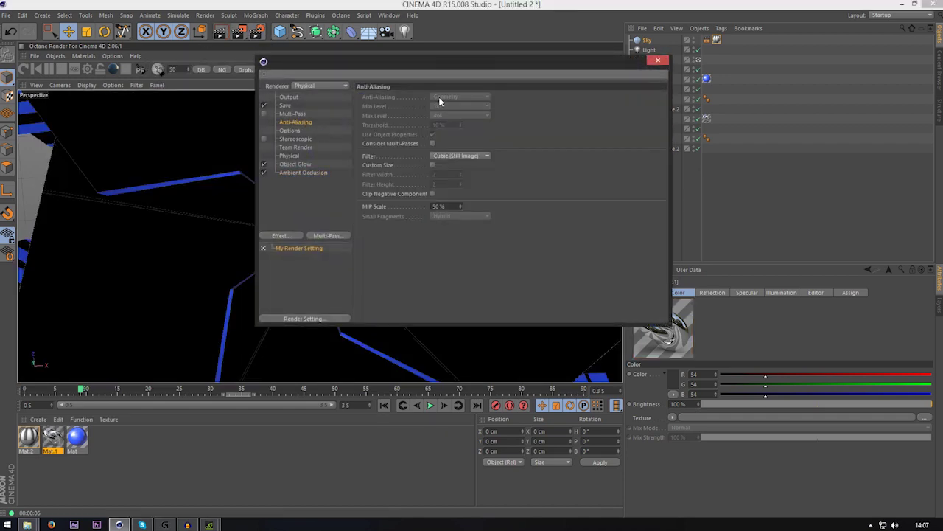
left_click(325, 85)
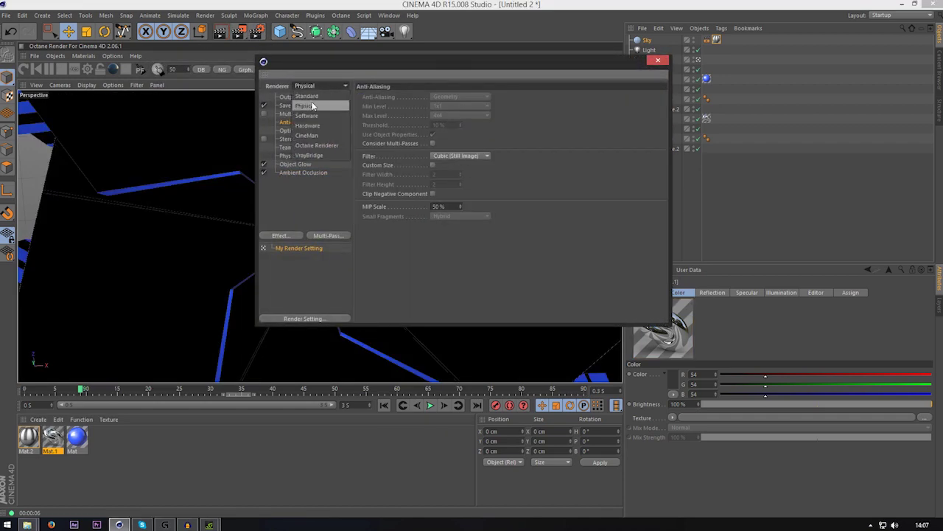
left_click(323, 99)
left_click(455, 96)
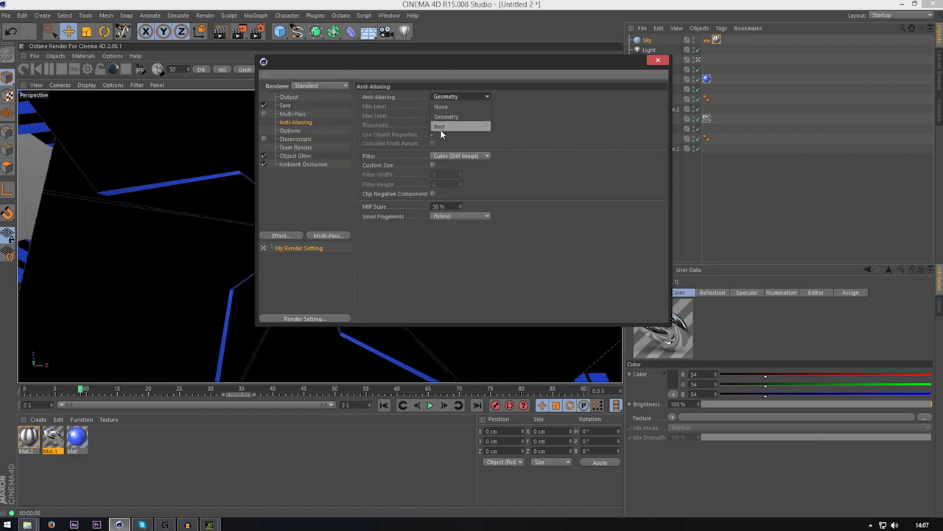
left_click(440, 126)
left_click(657, 59)
left_click(219, 31)
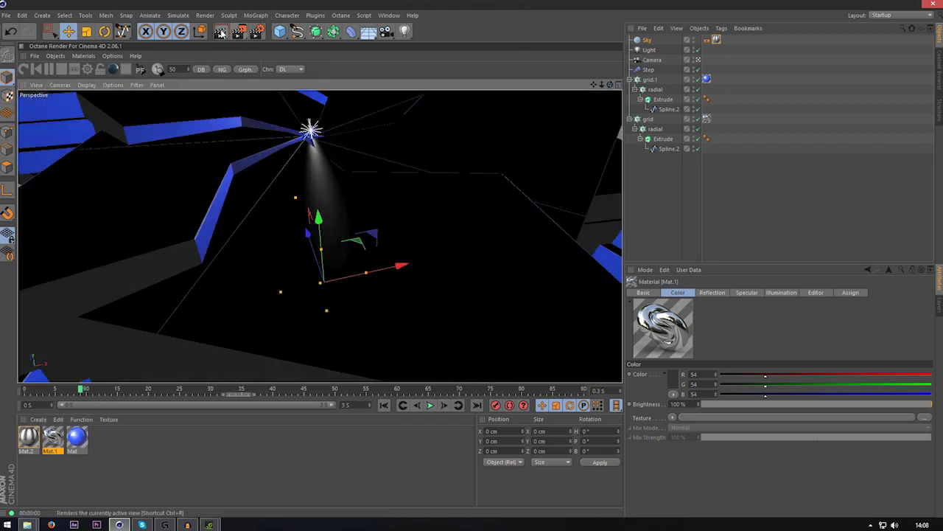
Render previews before and after orbiting around the tunnel, then jump to frame 37.
left_click(221, 31)
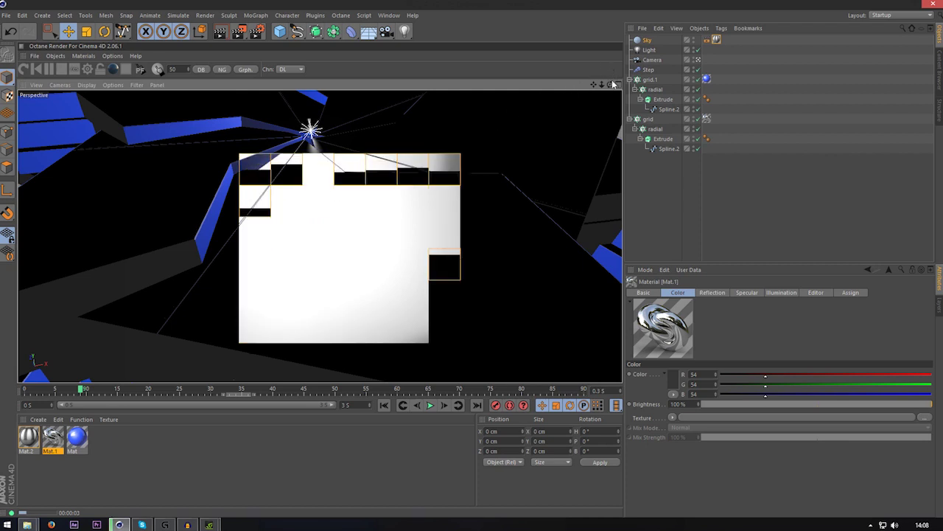
left_click_drag(613, 85, 378, 101)
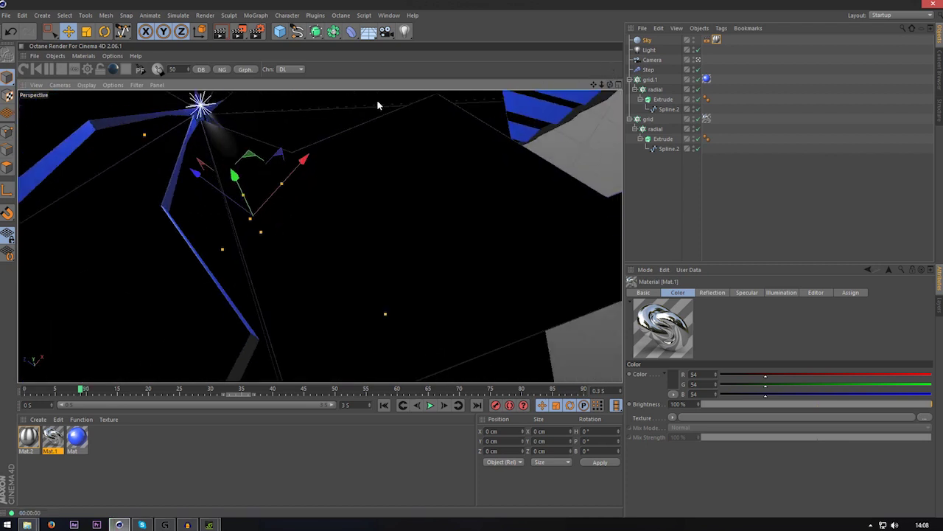
left_click(220, 33)
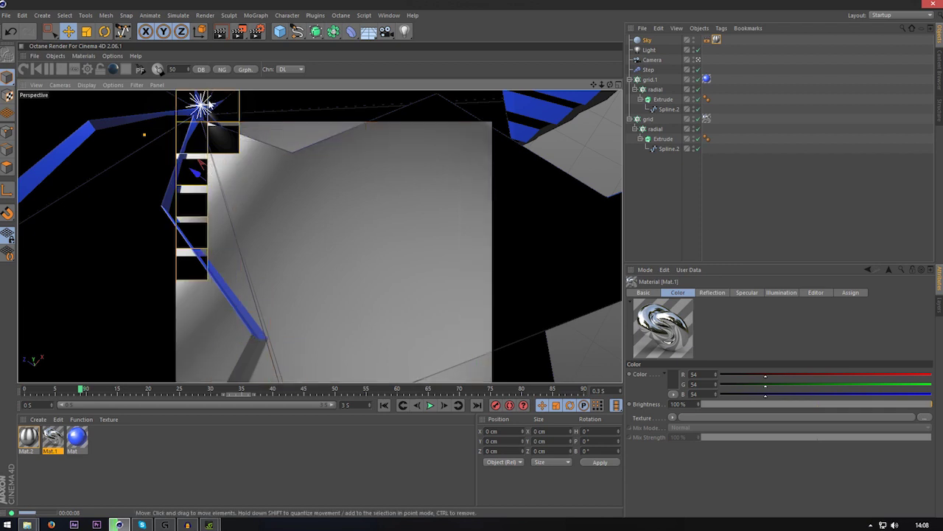
left_click(258, 388)
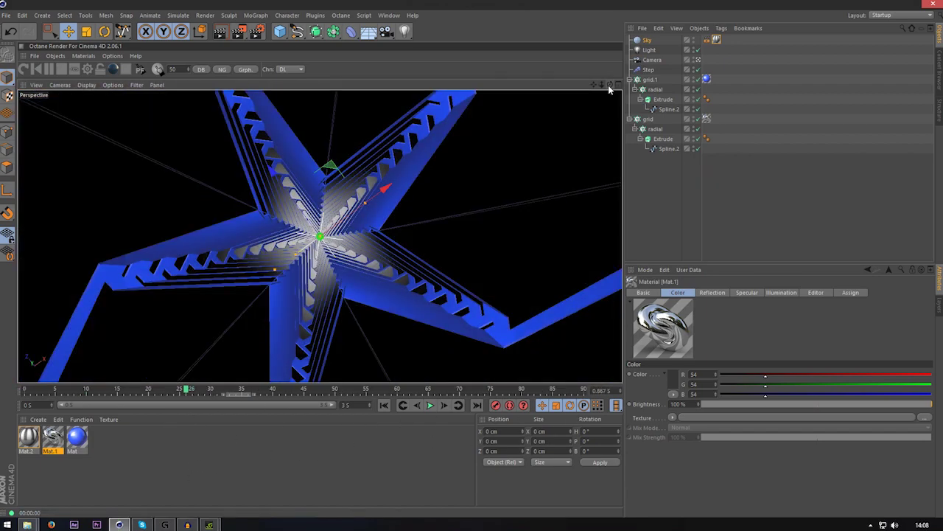
Orbit the view to look up at the star tunnel from beneath.
mouse_move(608, 85)
left_mouse_down()
mouse_move(583, 87)
mouse_move(608, 84)
left_mouse_up()
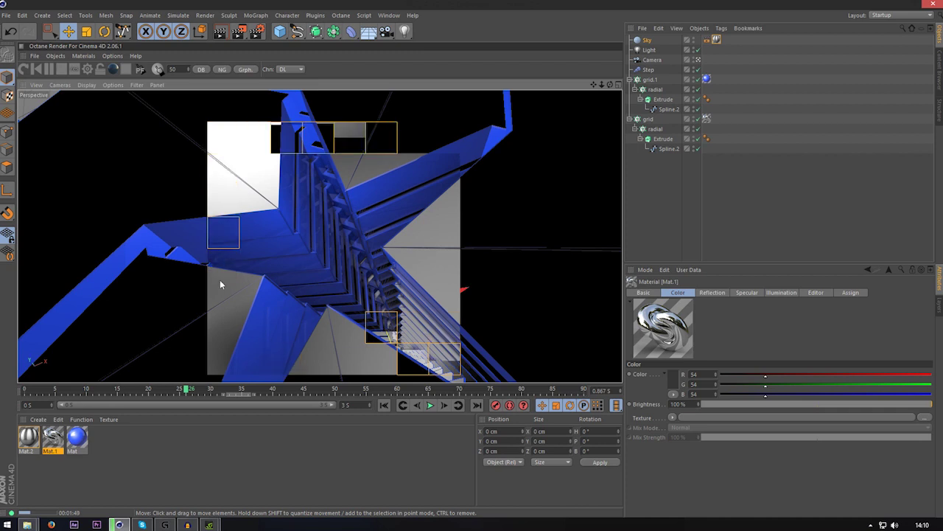
Move the playhead forward to frame 39 and render a viewport preview there.
left_click_drag(187, 392, 269, 389)
left_click(220, 33)
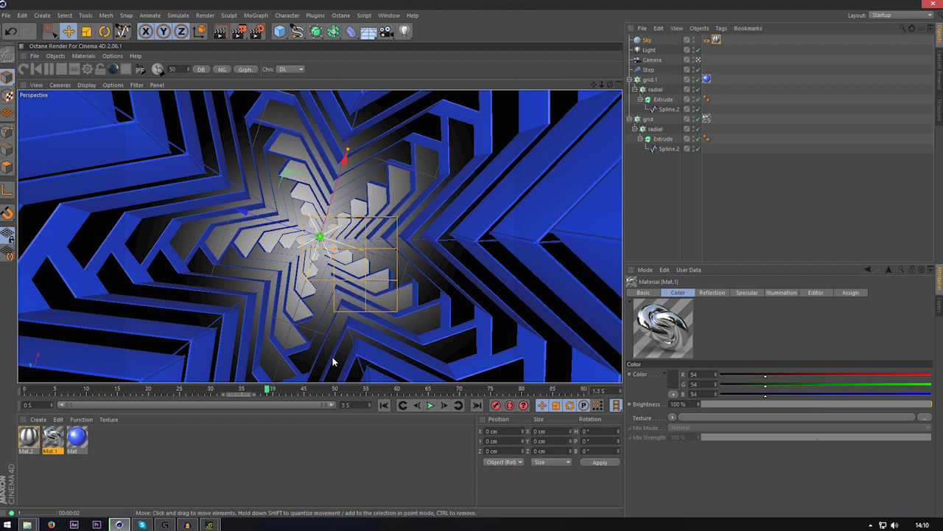